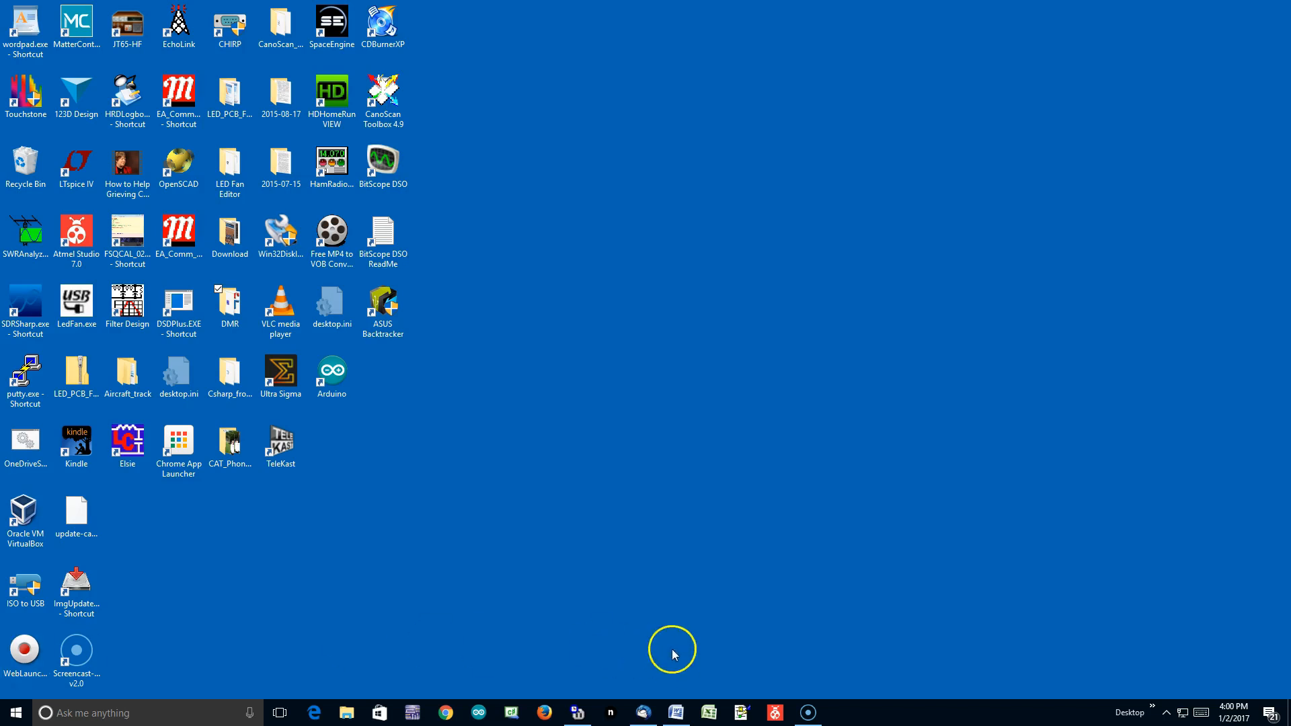
Bring up the CS580_prog_info.docx Word document and review its registration and software links, repeater details and talk group table
left_click(674, 713)
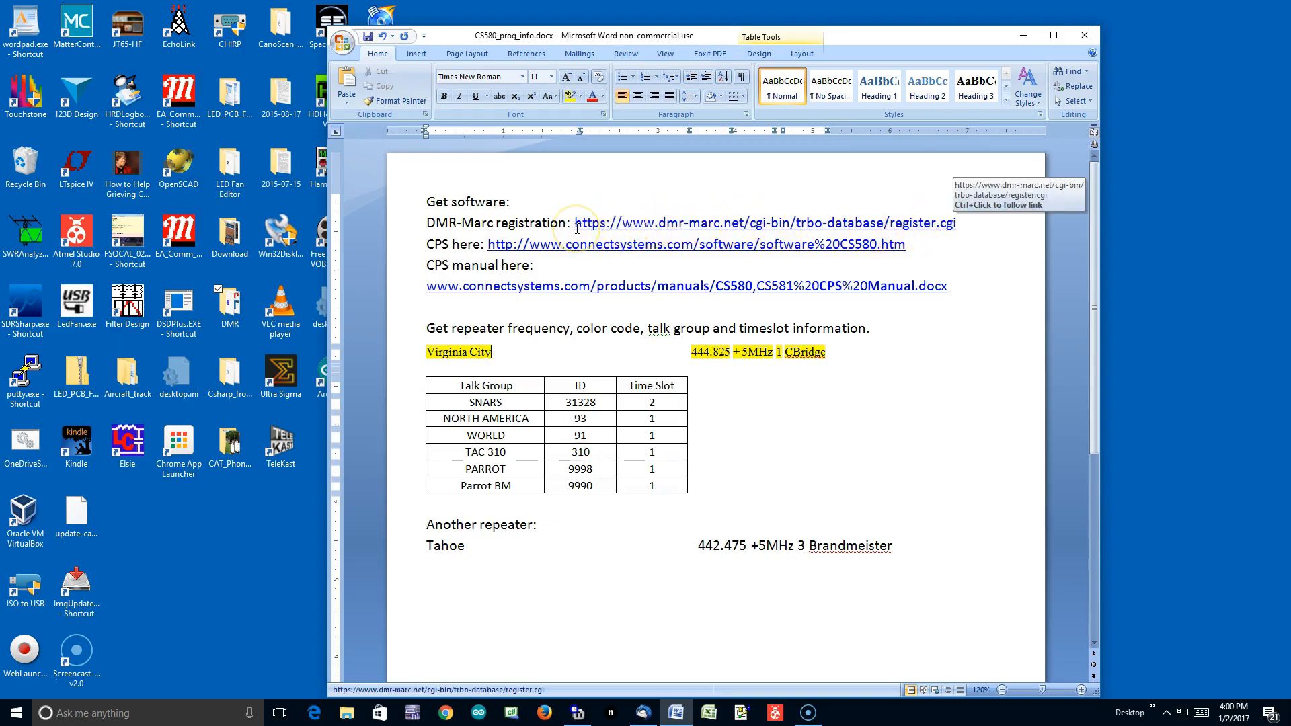
left_click(631, 187)
left_click(979, 253)
left_click(993, 171)
left_click(994, 171)
left_click(833, 198)
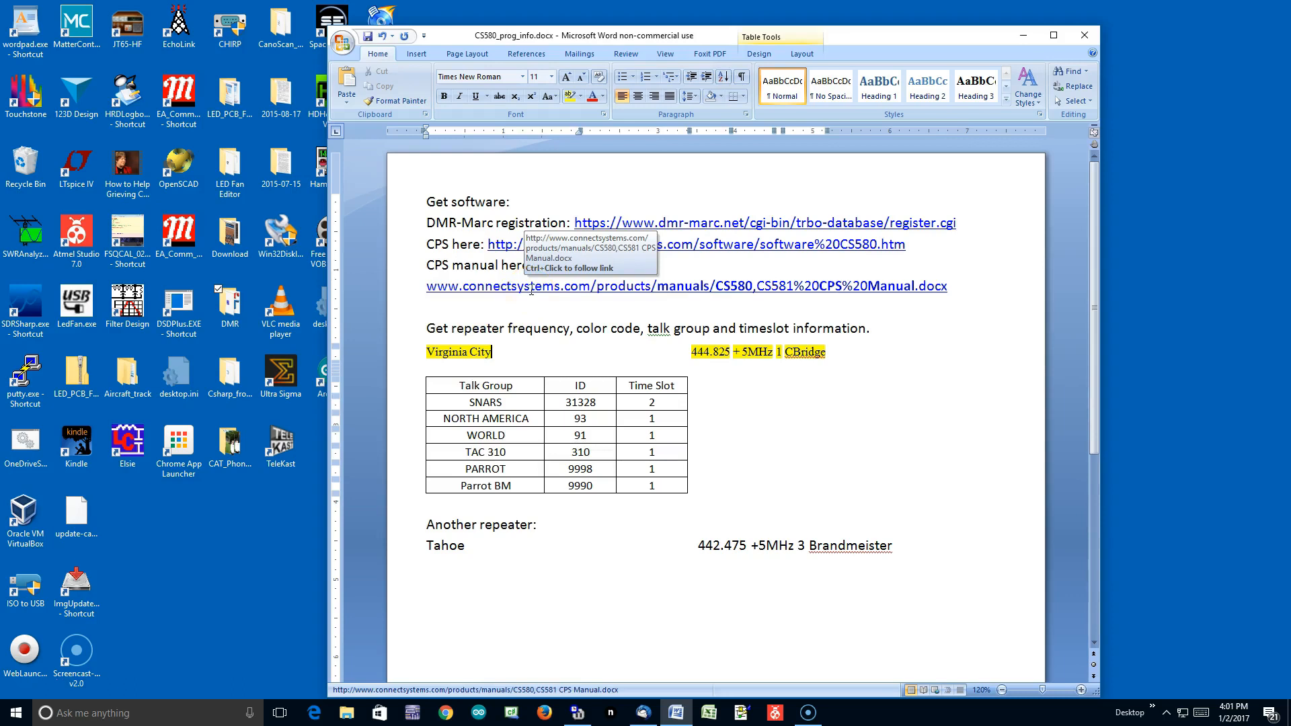
left_click(732, 249)
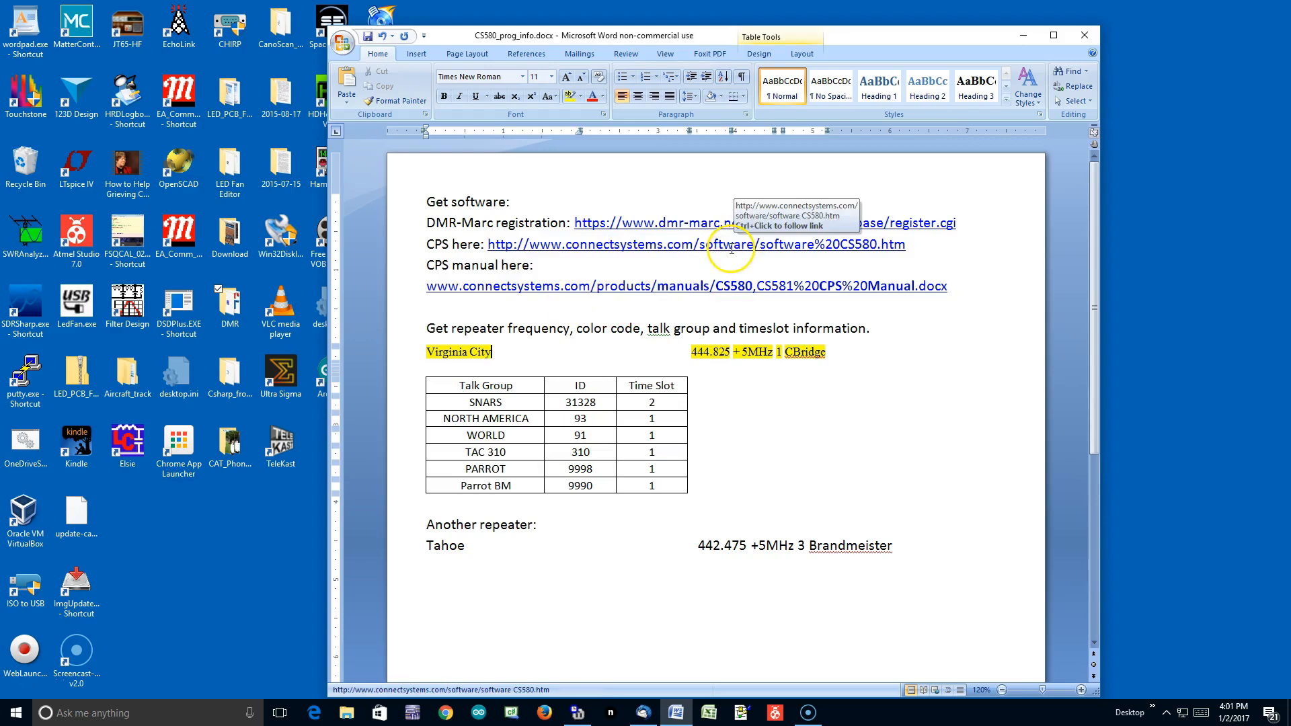
left_click(925, 344)
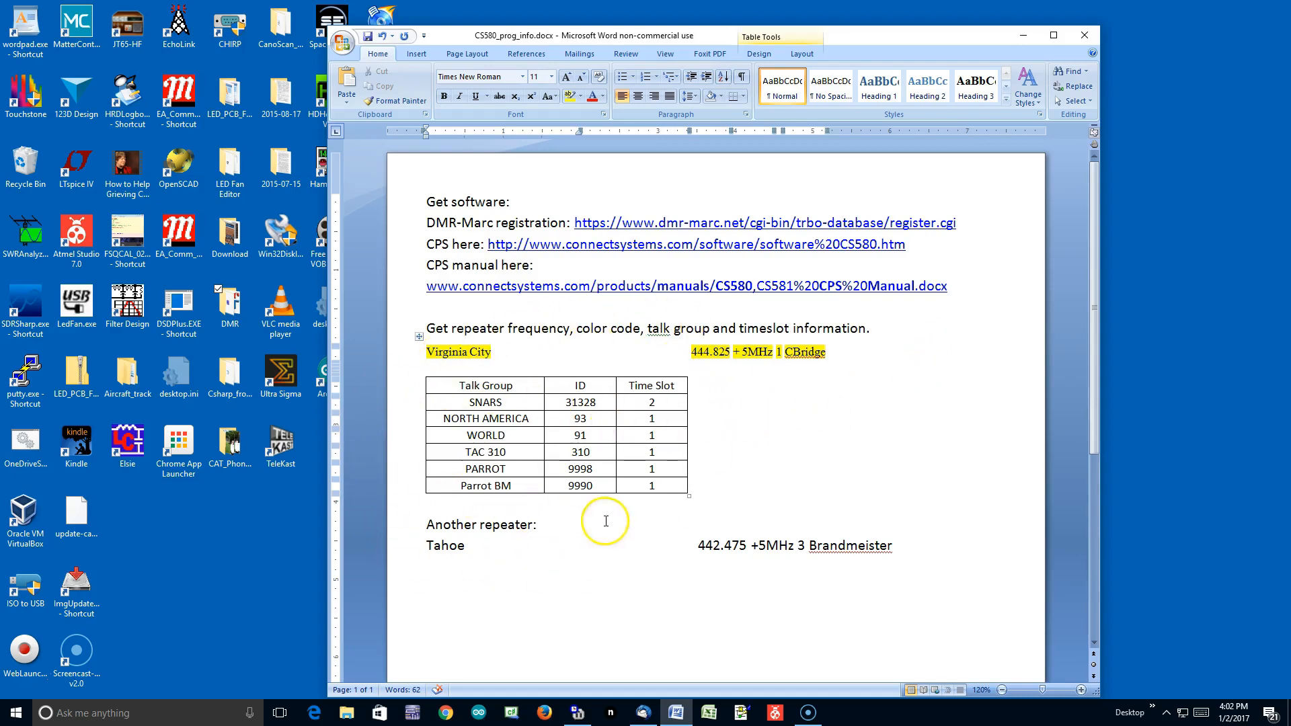
left_click(751, 462)
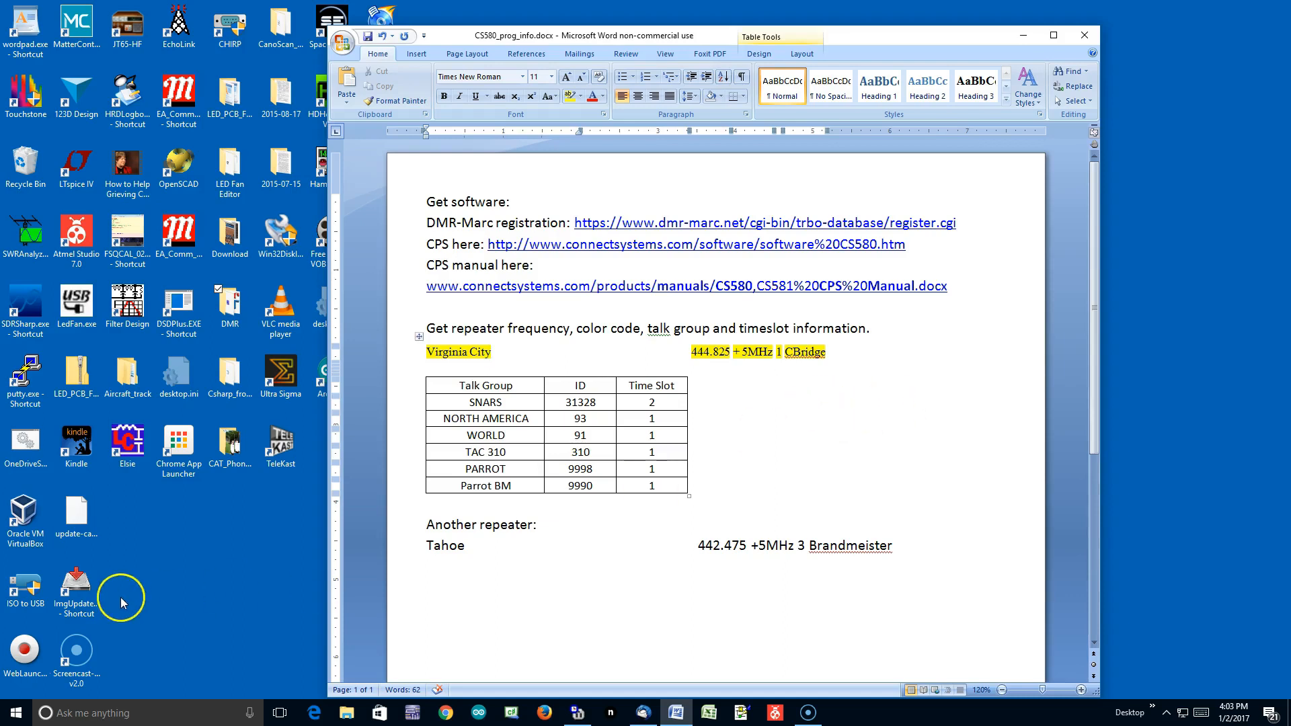
Launch the BFP-CS580 programming software from the DMR desktop folder, and close the folder window
double_click(224, 306)
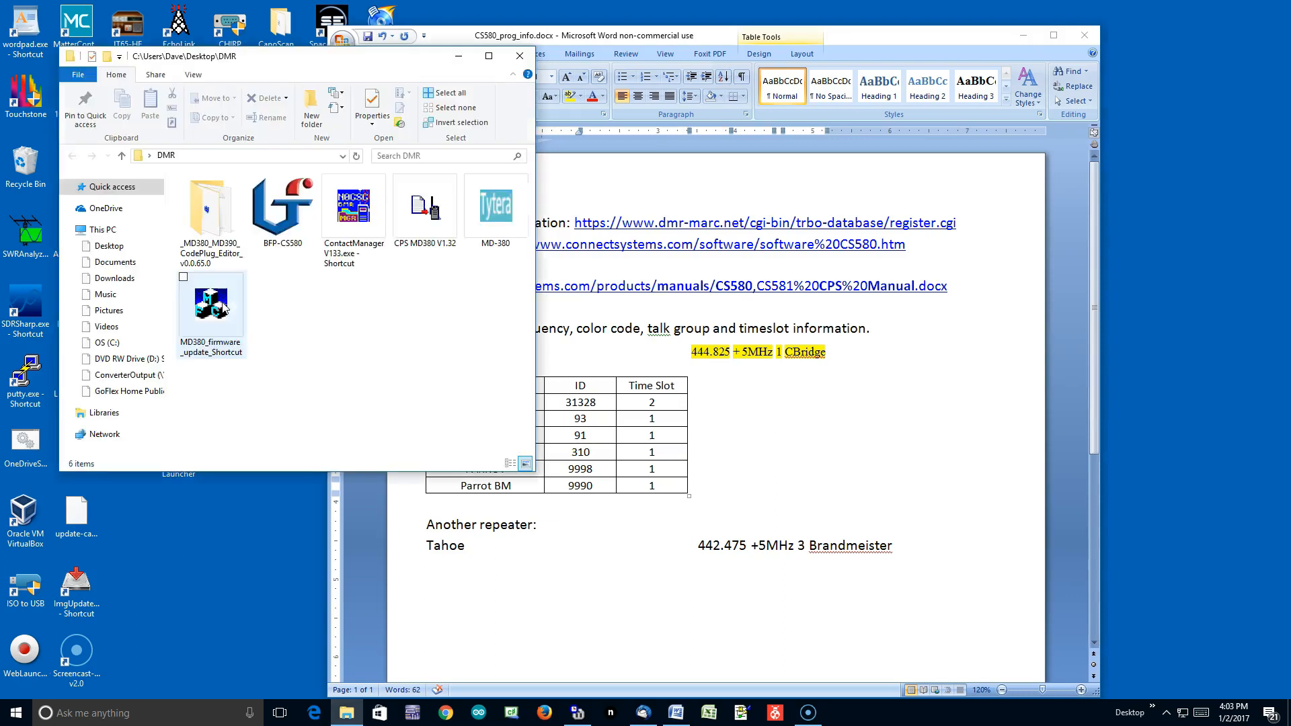
double_click(290, 209)
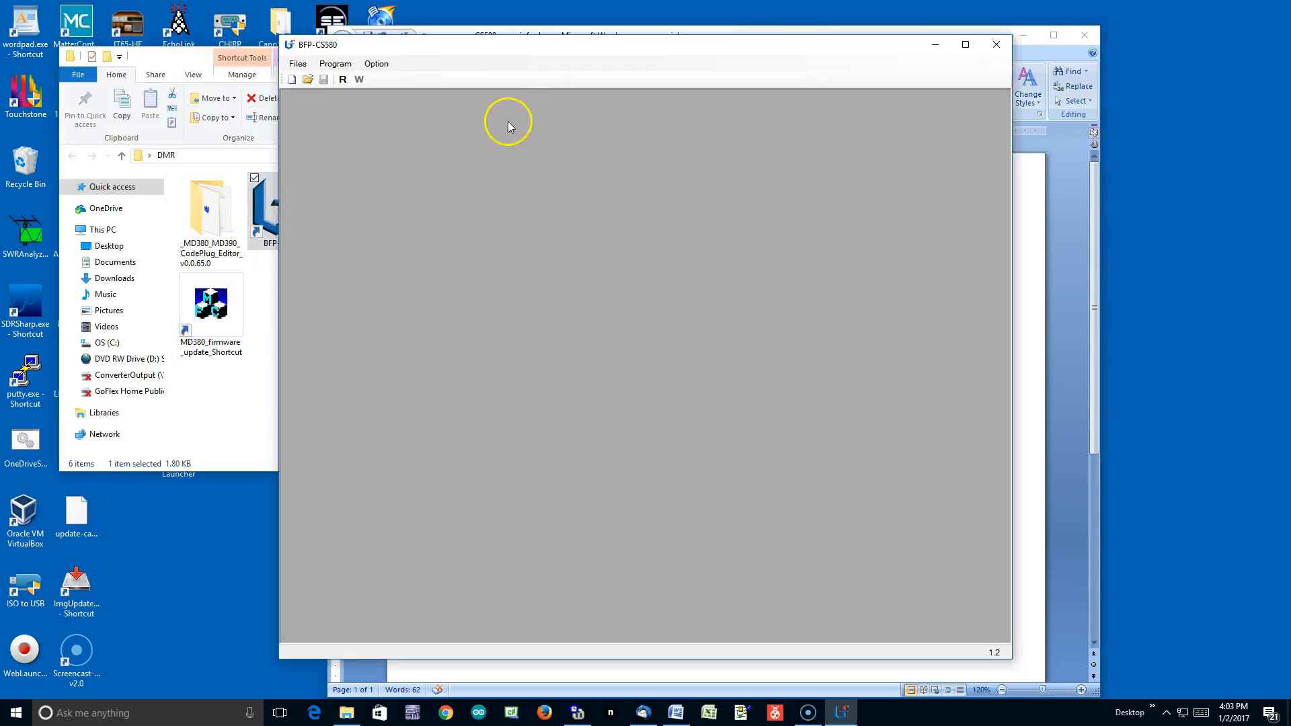
left_click(207, 395)
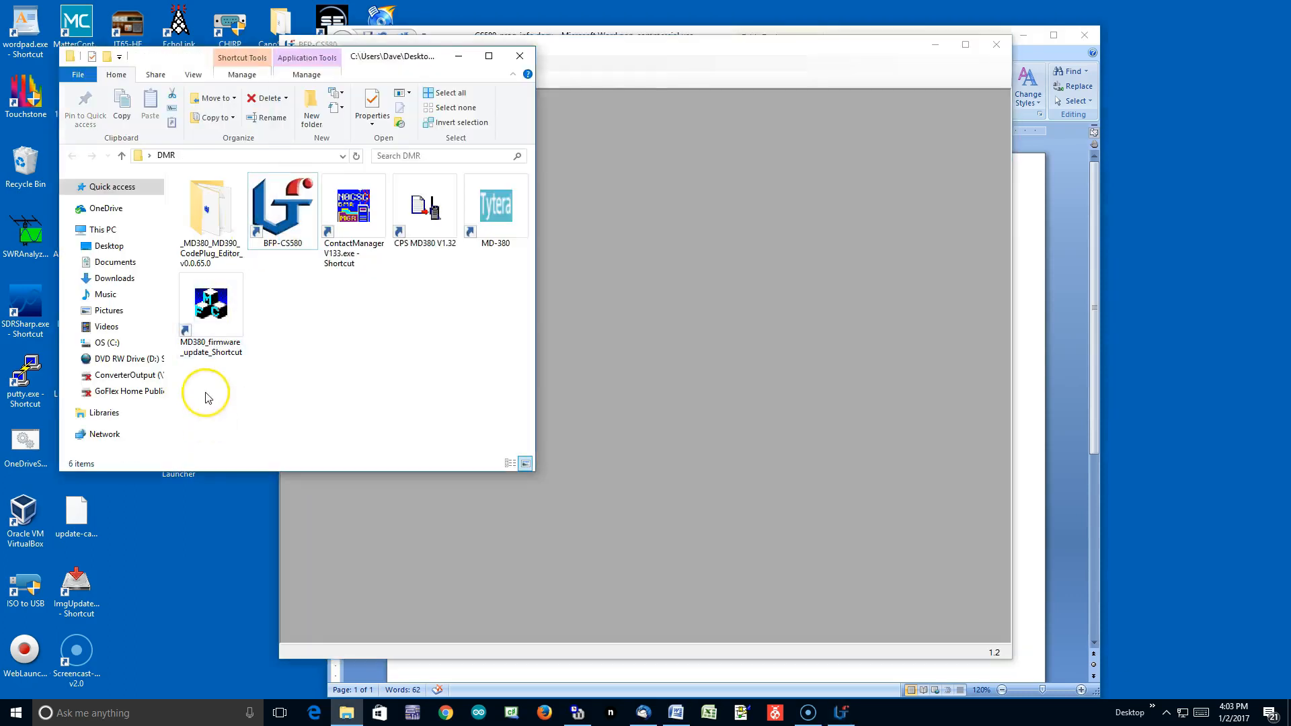
left_click(518, 57)
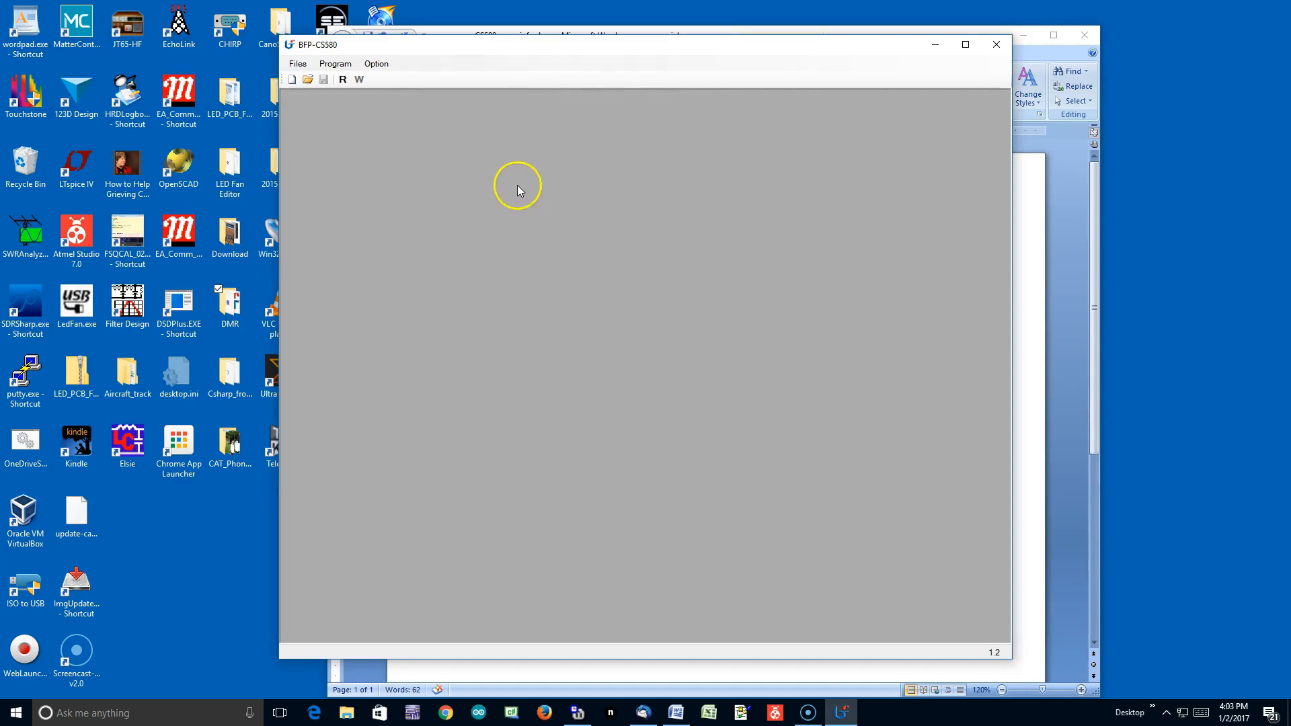
Create a new radio configuration file for model BF-CS580 with the 400-480 MHz frequency range
left_click(296, 65)
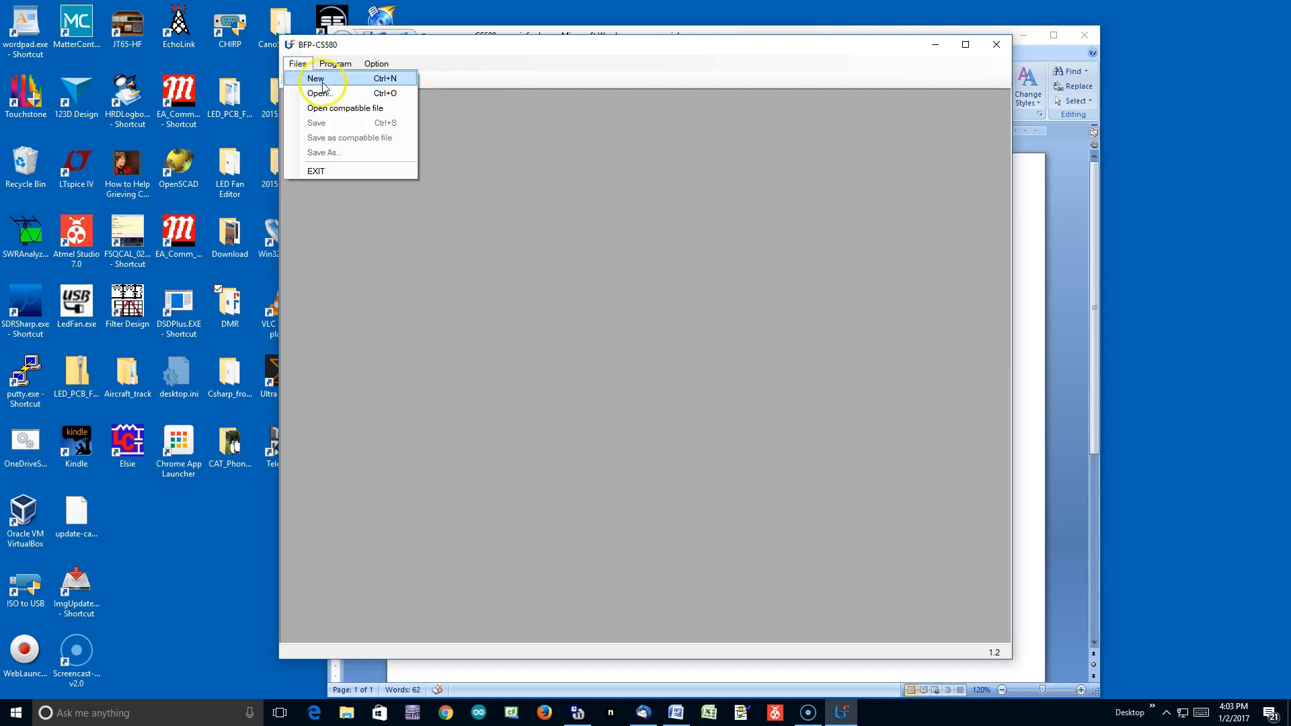
left_click(316, 79)
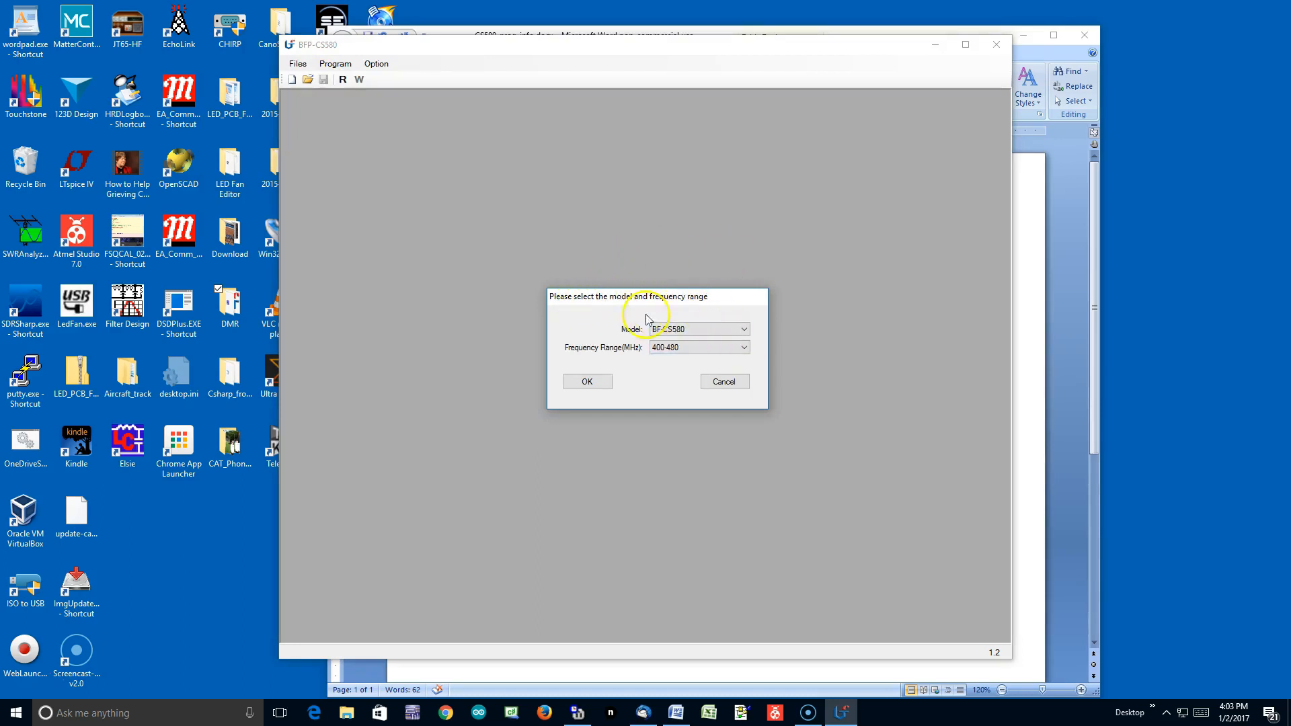
left_click(593, 388)
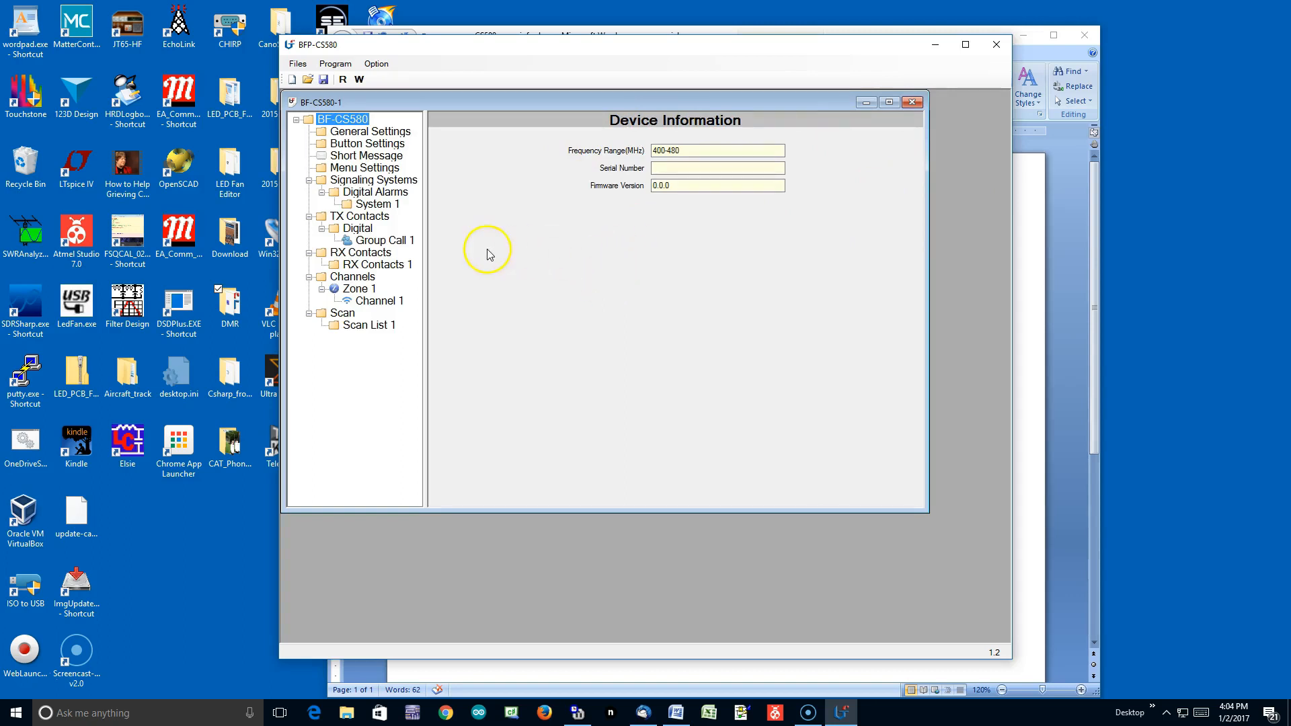
In the general settings, set the enhanced scanning minimum frequency to 441.000 MHz and the maximum to 445.000 MHz
left_click(387, 133)
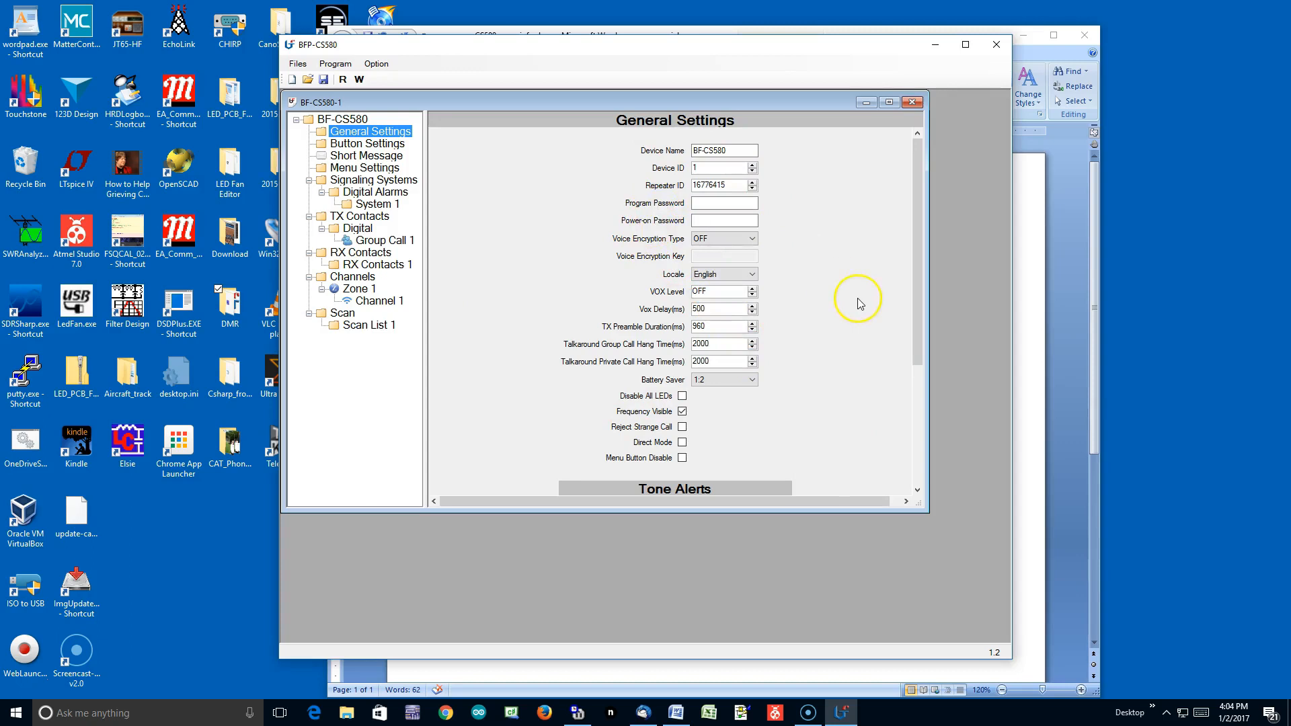
scroll(860, 304, "down", 3)
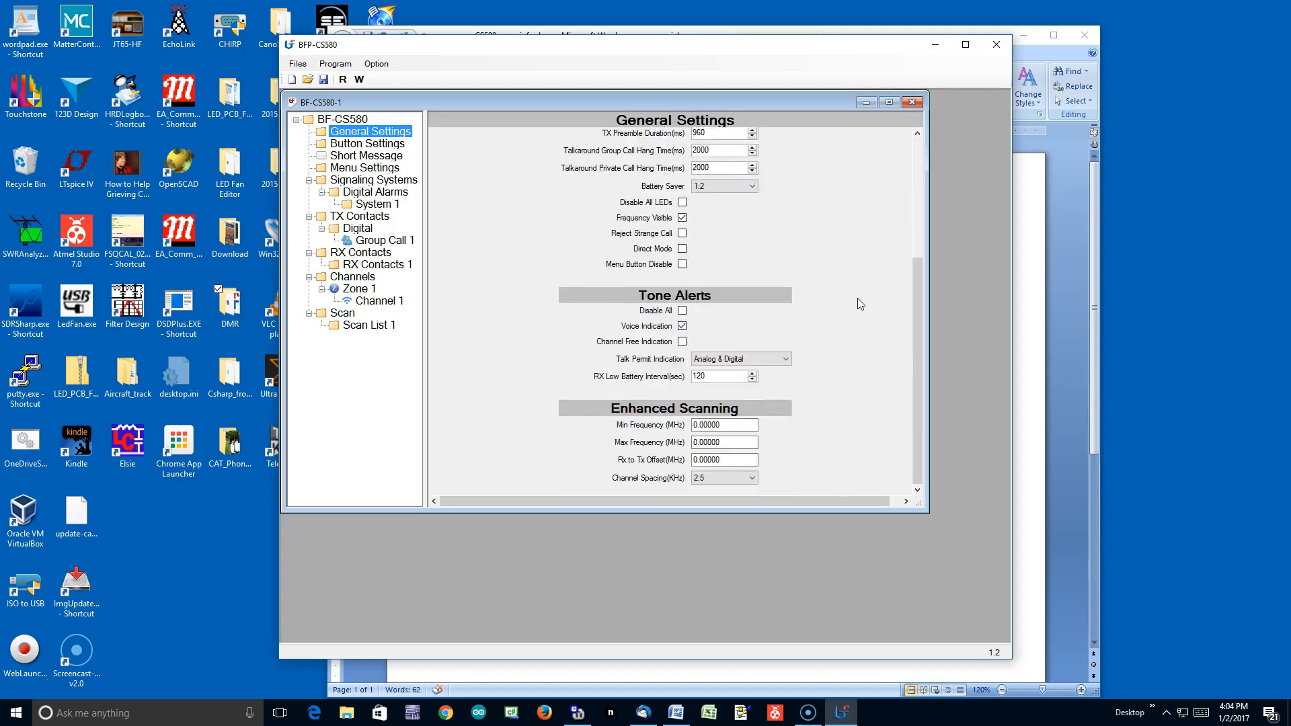
left_click(735, 425)
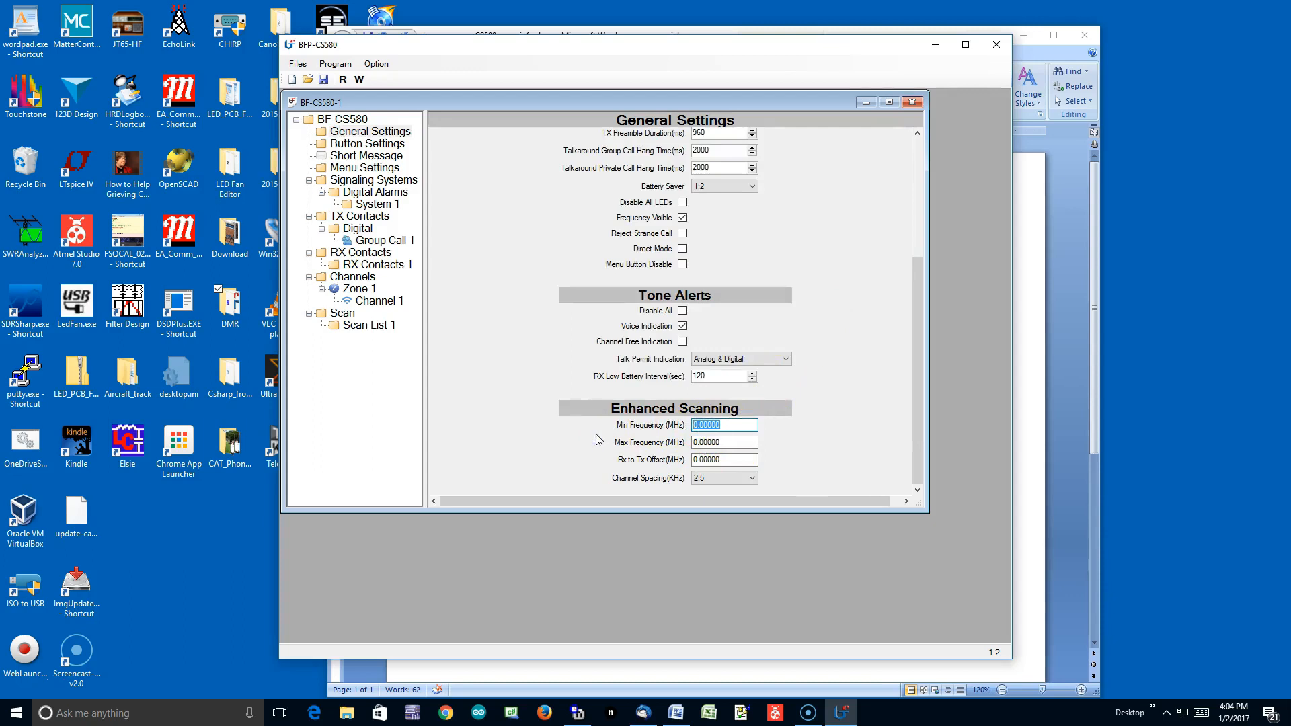
type("441.000")
double_click(733, 445)
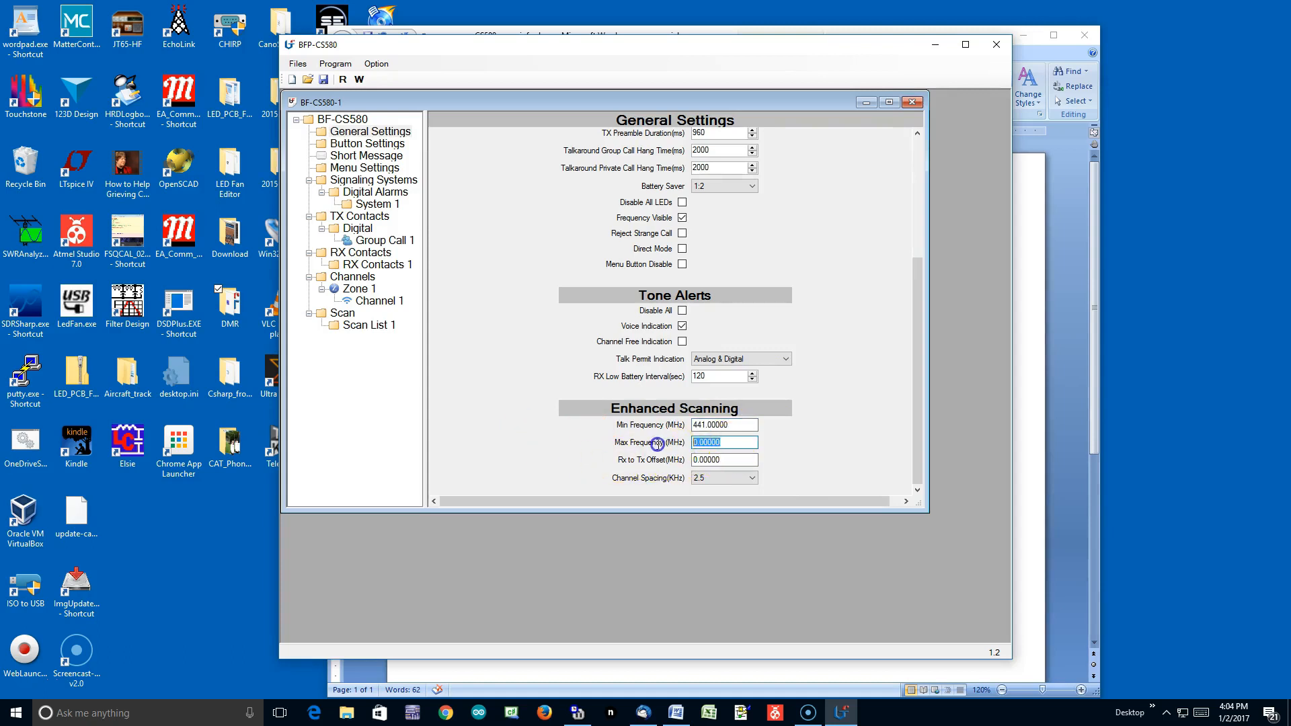
type("44")
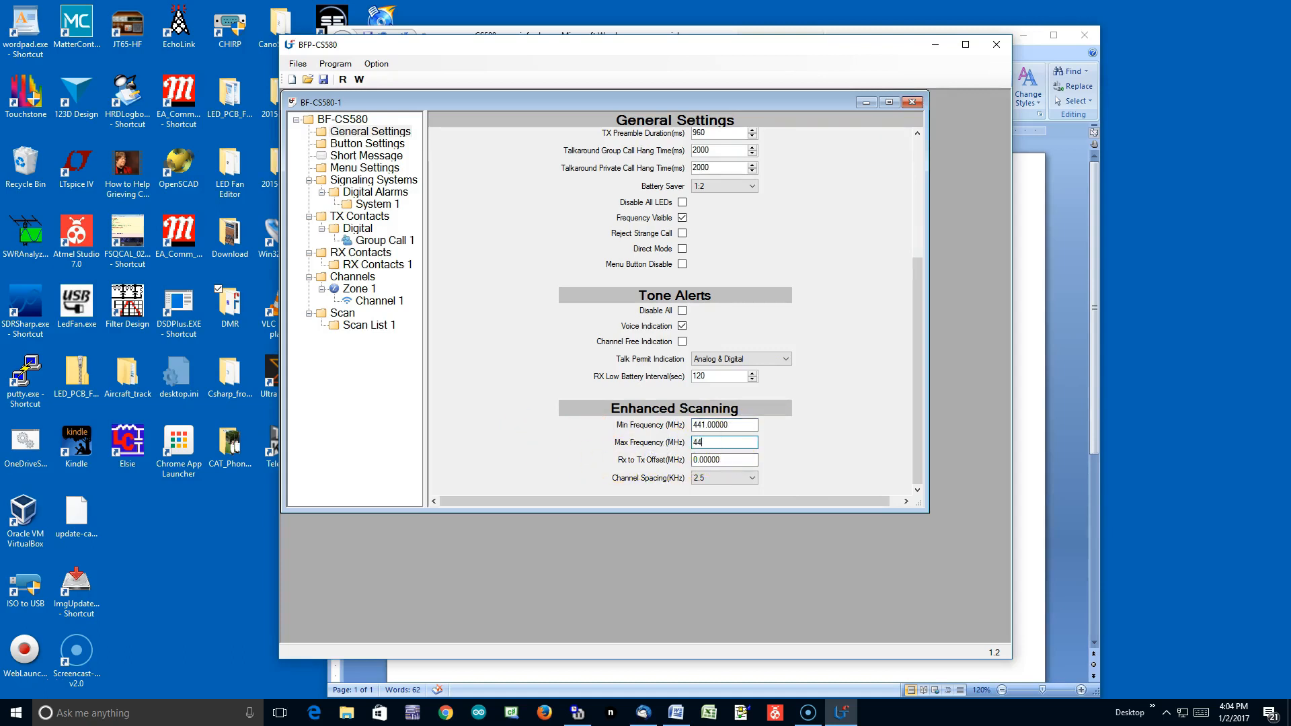
type("5.000")
Set the enhanced scanning Rx to Tx offset to 5.000 MHz and the channel spacing to 25 kHz
double_click(732, 460)
type("5.000")
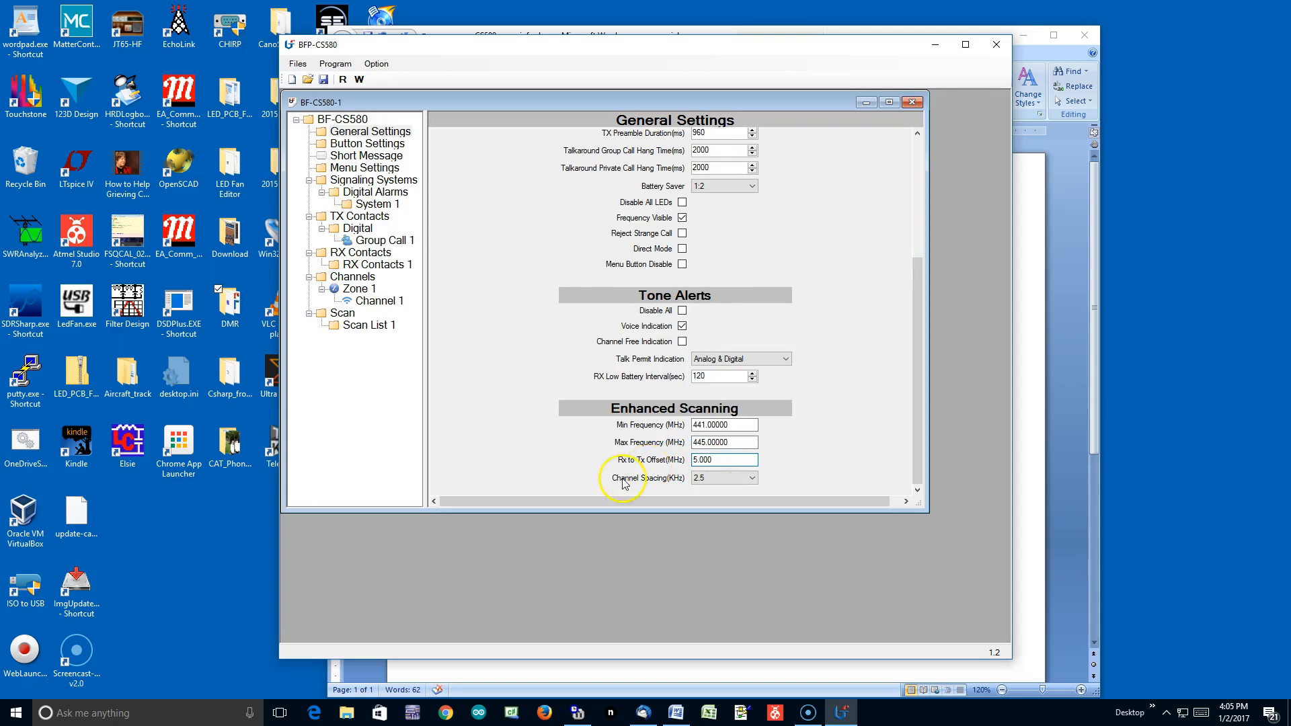
left_click(751, 481)
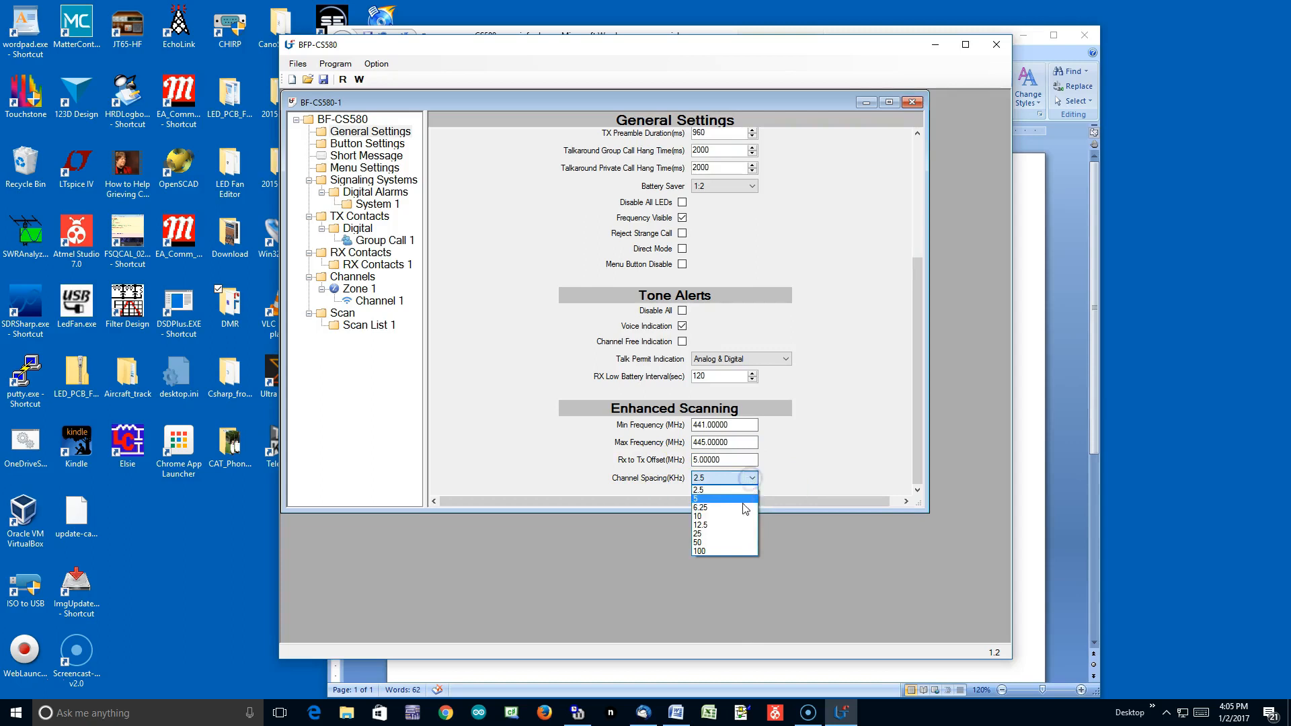
left_click(726, 533)
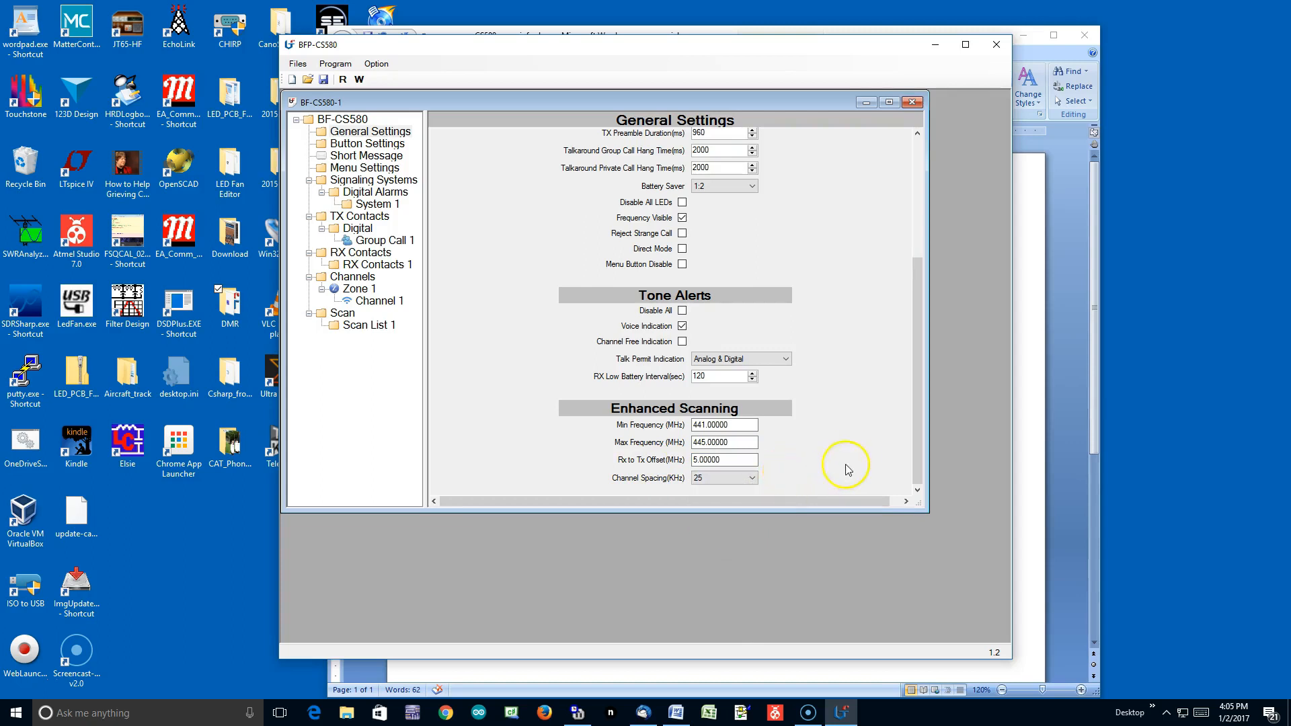
left_click(861, 413)
left_click(809, 531)
left_click(437, 245)
left_click(435, 226)
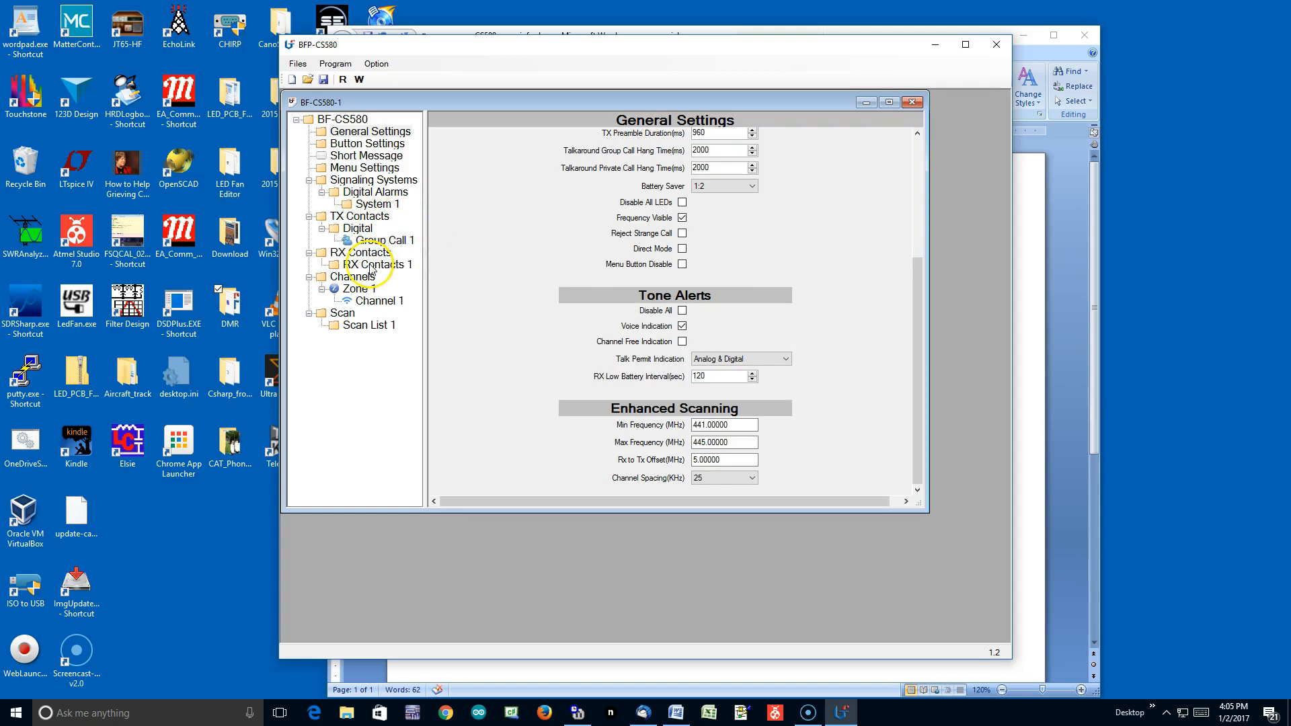
Check the talk group table in the Word document, and add a new group call under the digital TX contacts in BFP-CS580
left_click(545, 671)
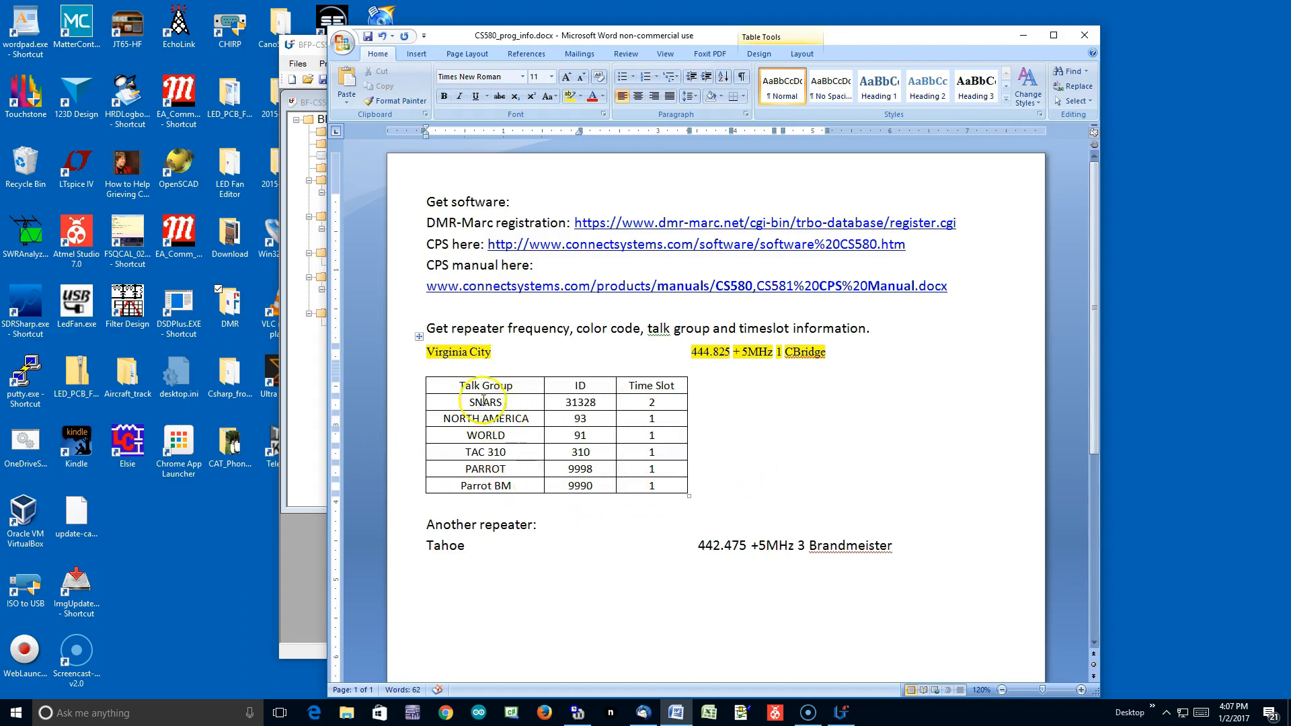
left_click(312, 446)
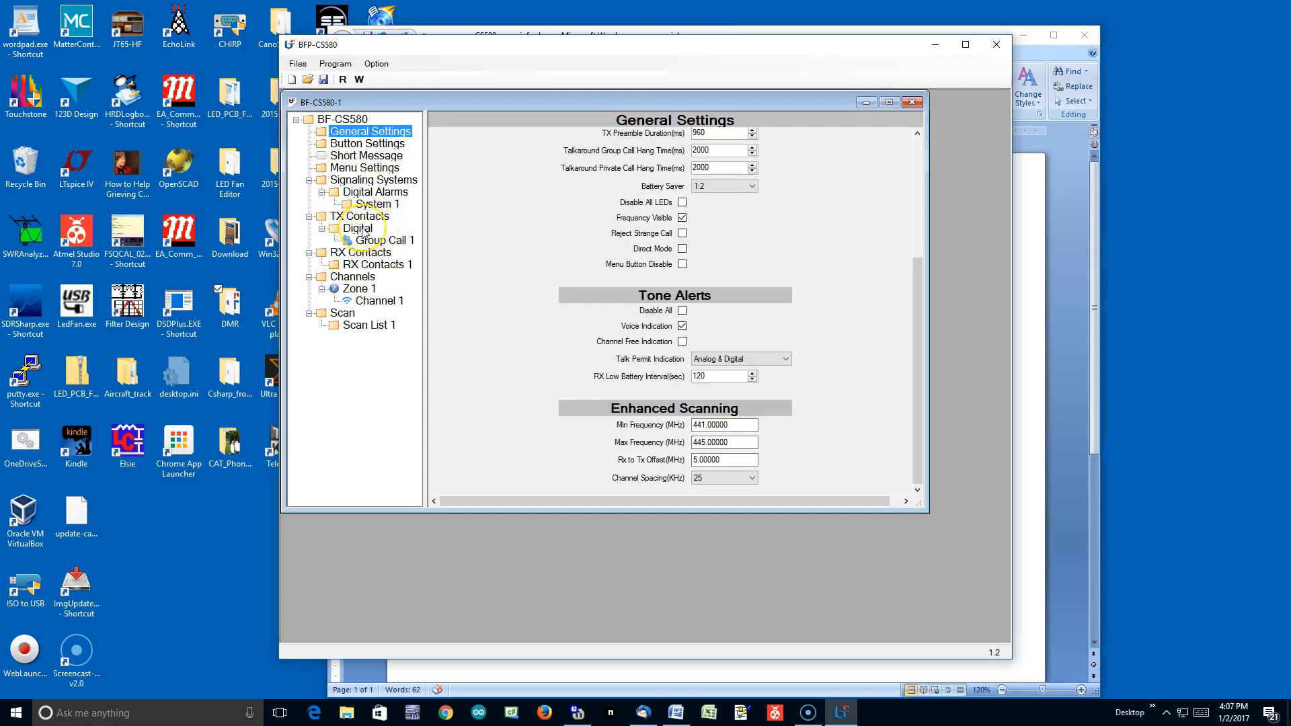
right_click(363, 232)
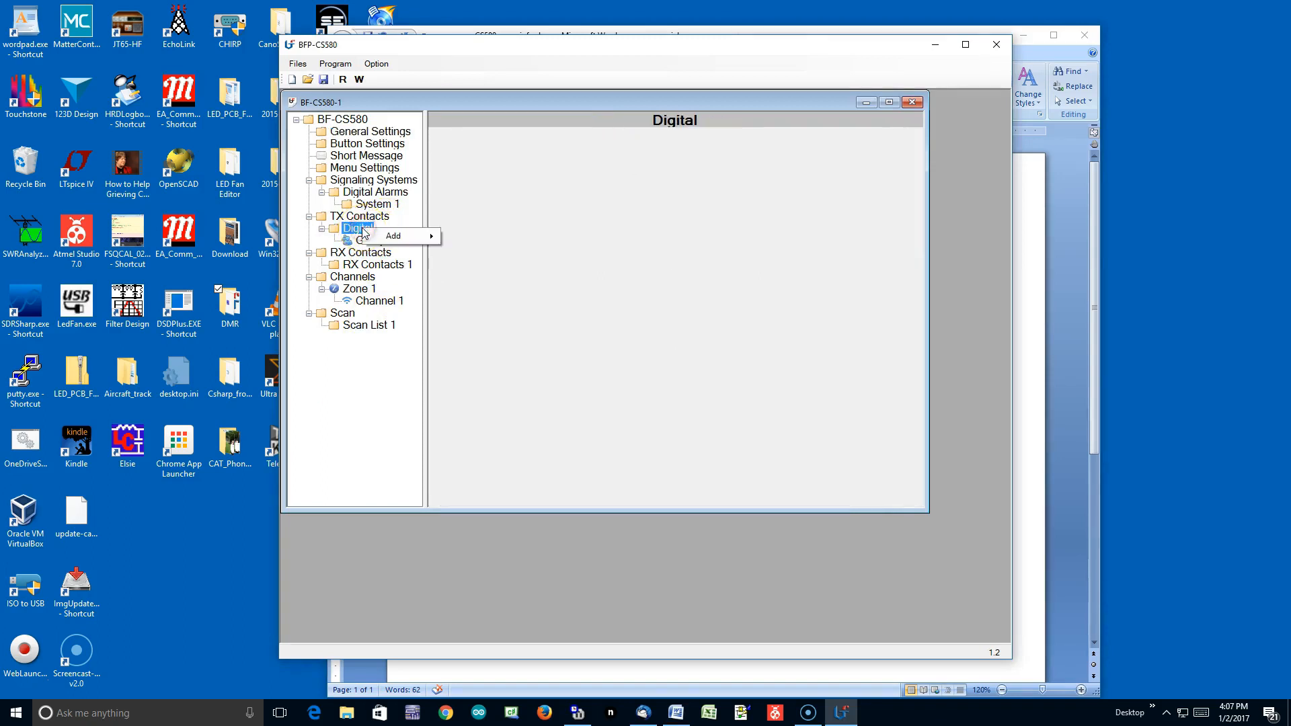
mouse_move(406, 237)
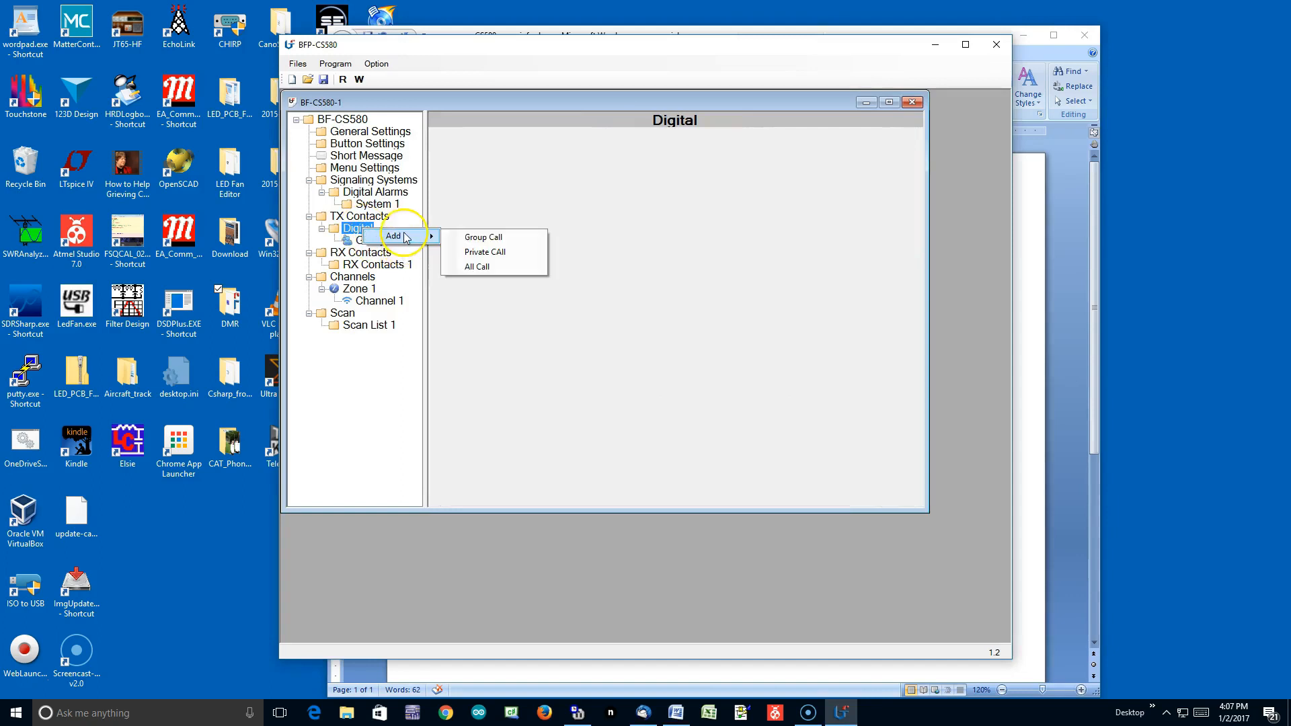
left_click(498, 240)
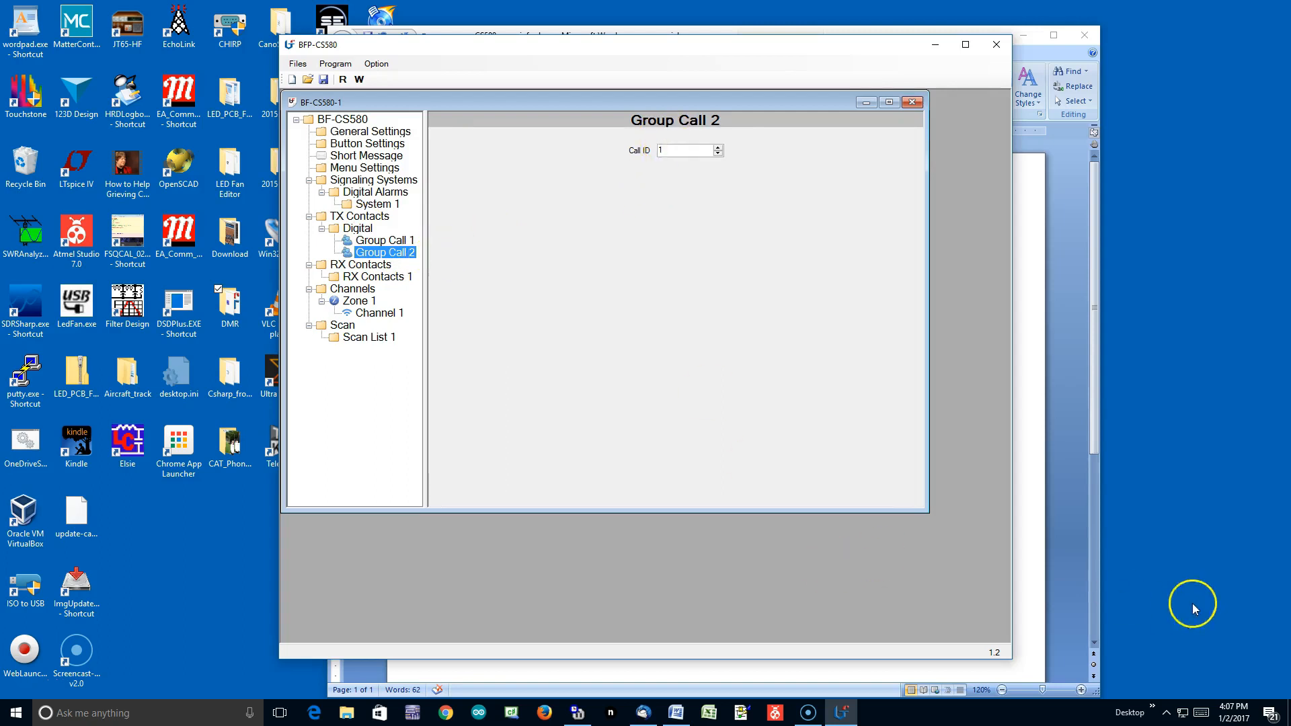
Look up the SNARS talk group ID in the Word document and set the new group call's Call ID to 31328
left_click(1055, 601)
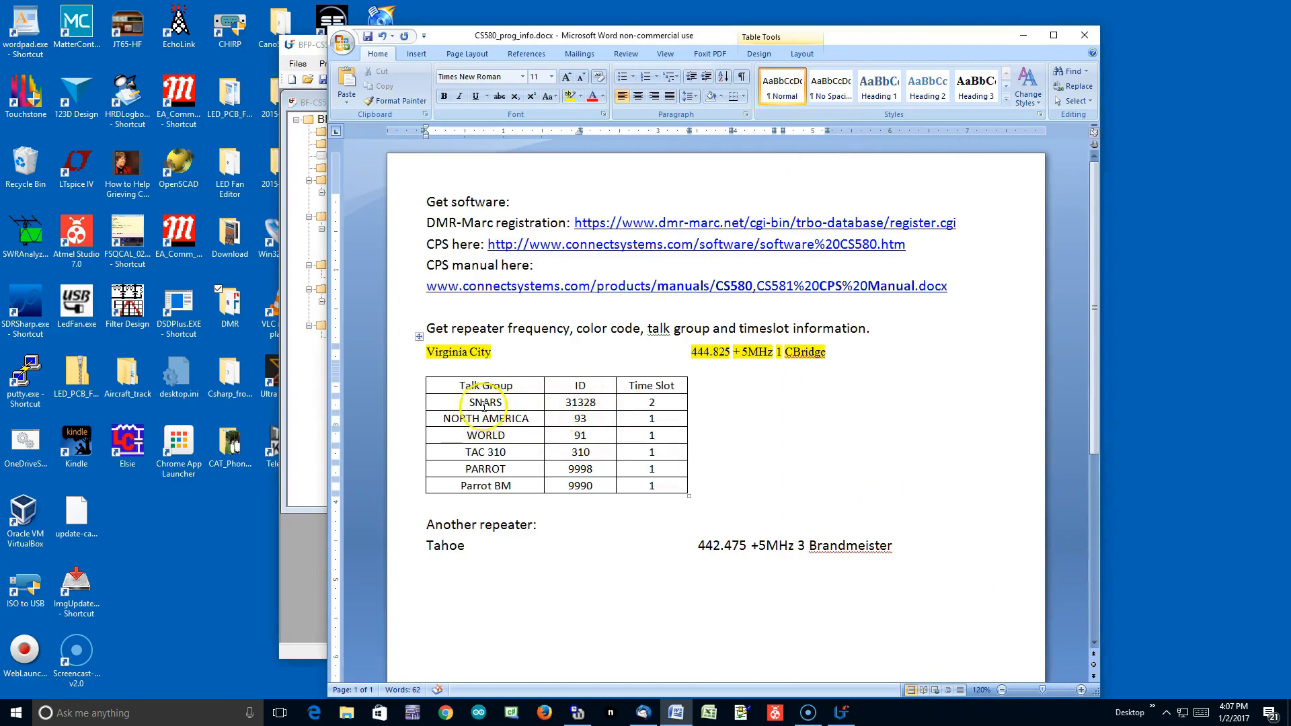
left_click(298, 561)
left_click_drag(676, 150, 630, 149)
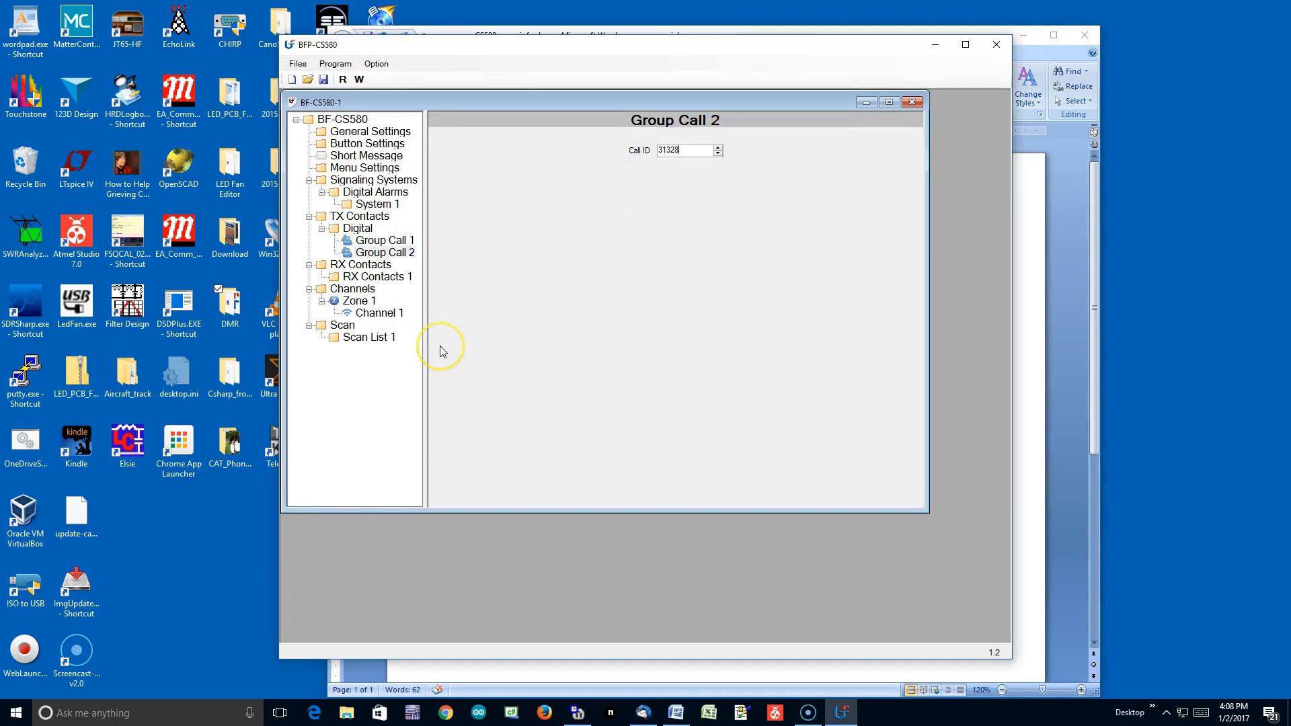
Rename the new group call contact, Group Call 2, as SNARS
left_click(395, 254)
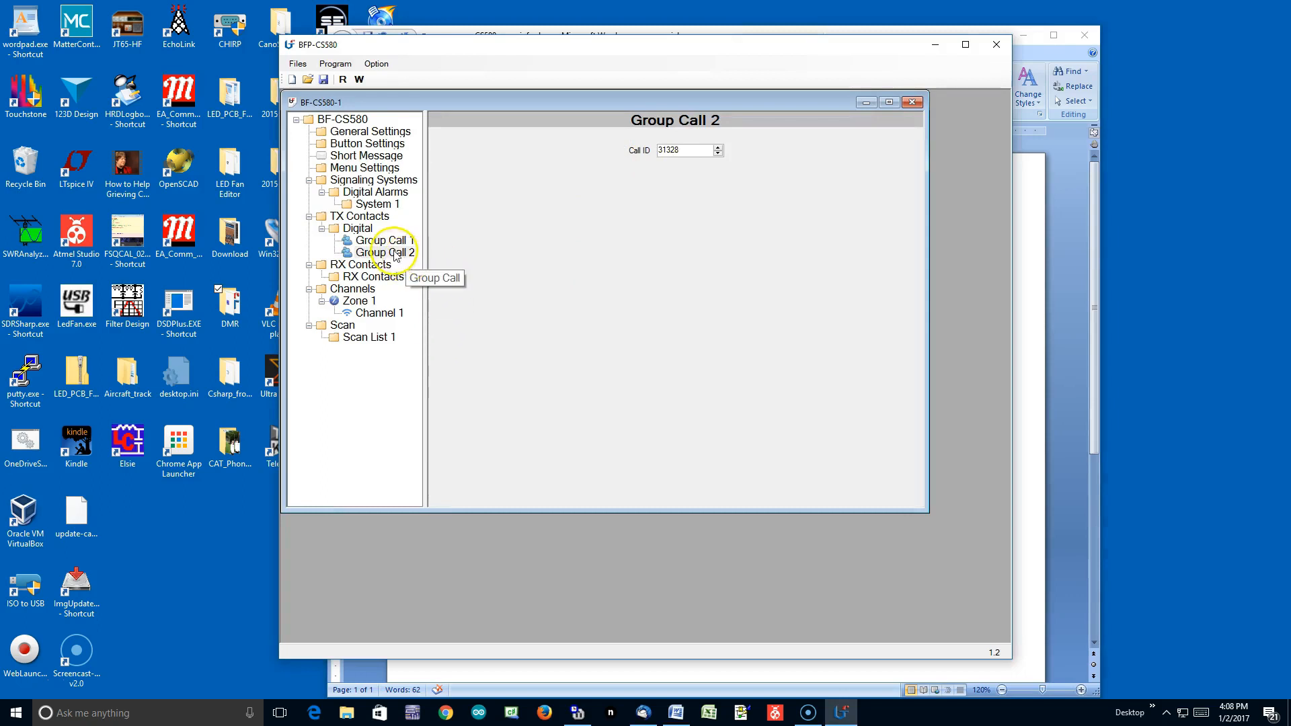
right_click(396, 254)
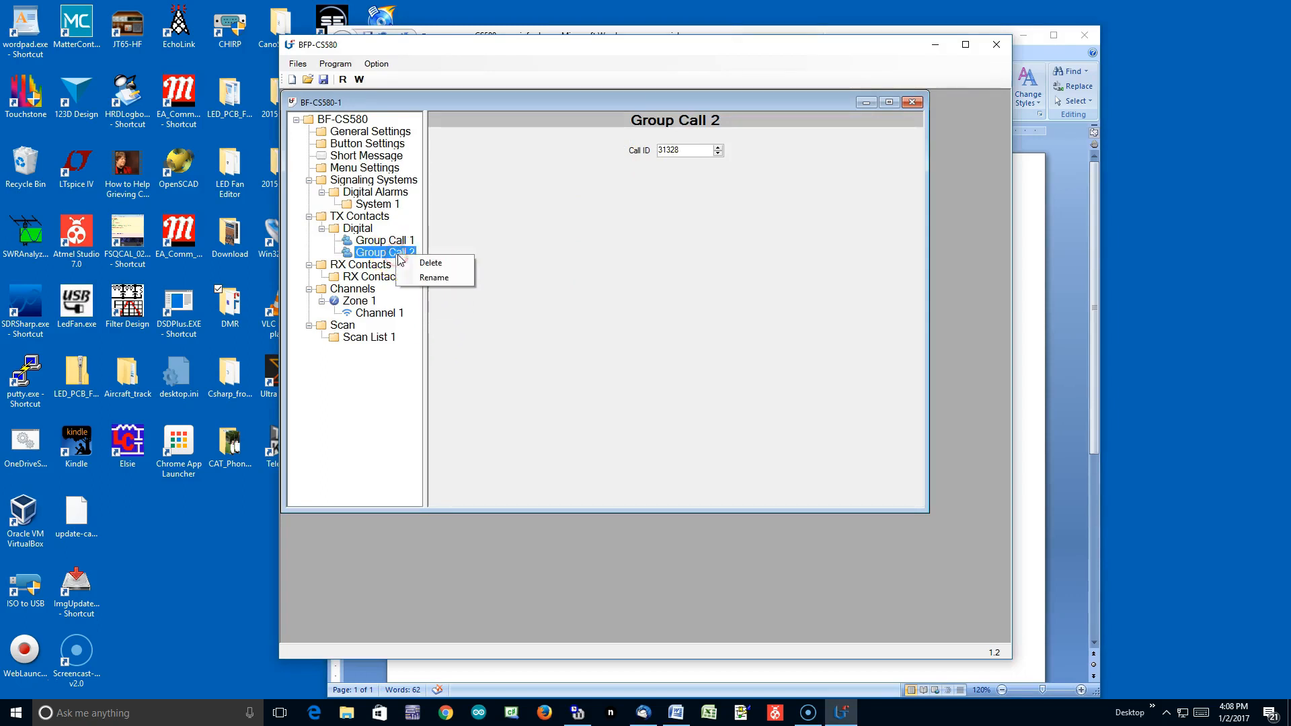
left_click(444, 285)
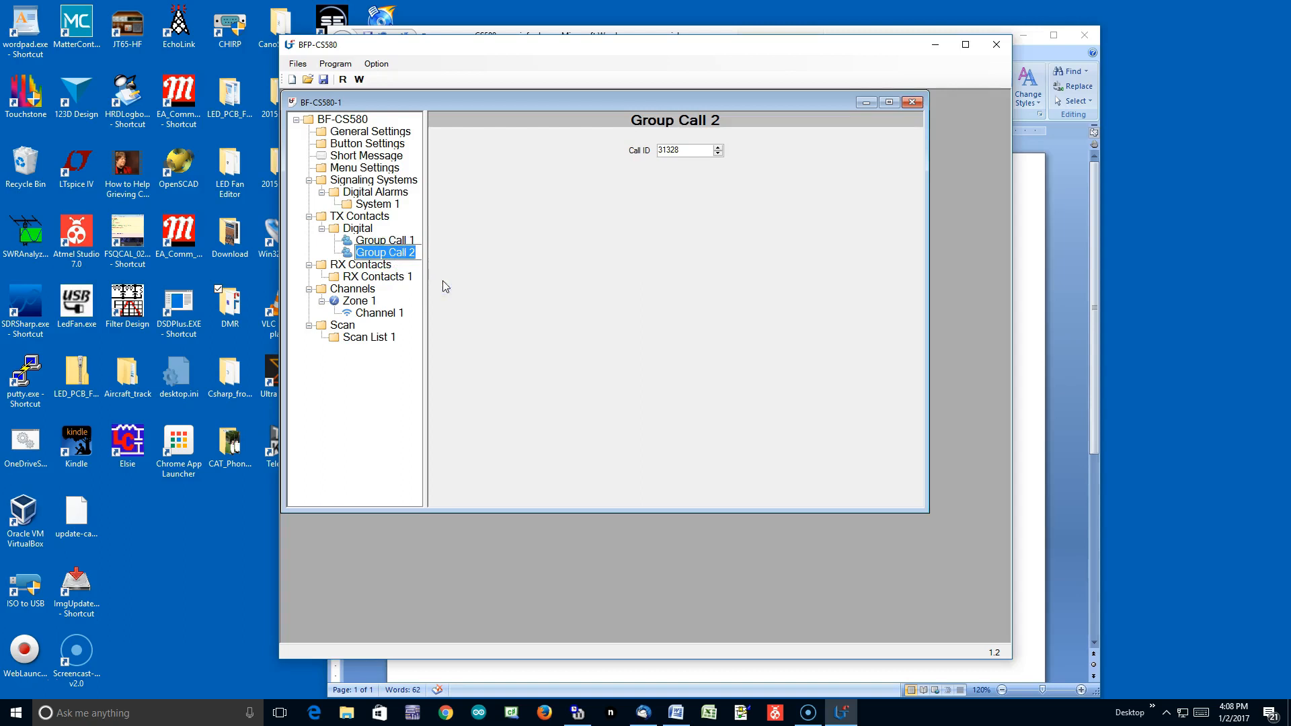
type("SNARS")
left_click(514, 340)
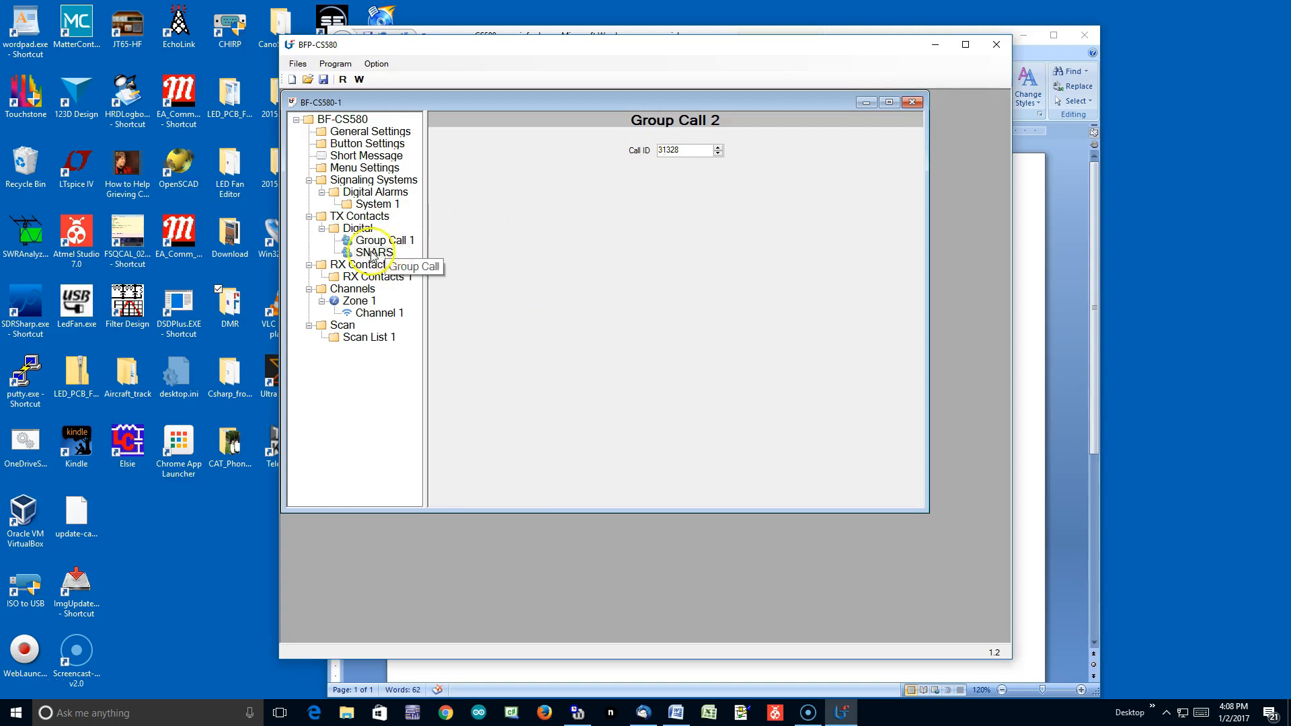
Add another group call below SNARS in the digital TX contacts
left_click(379, 258)
left_click(356, 232)
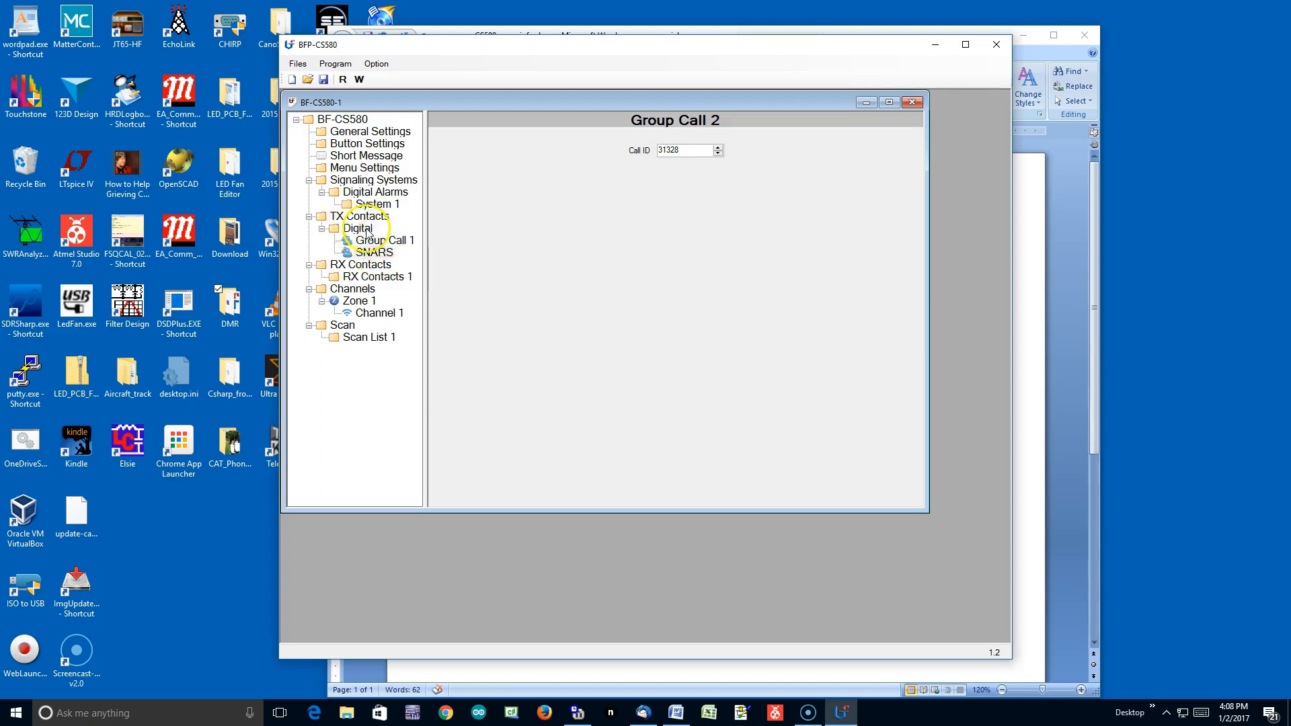
right_click(368, 233)
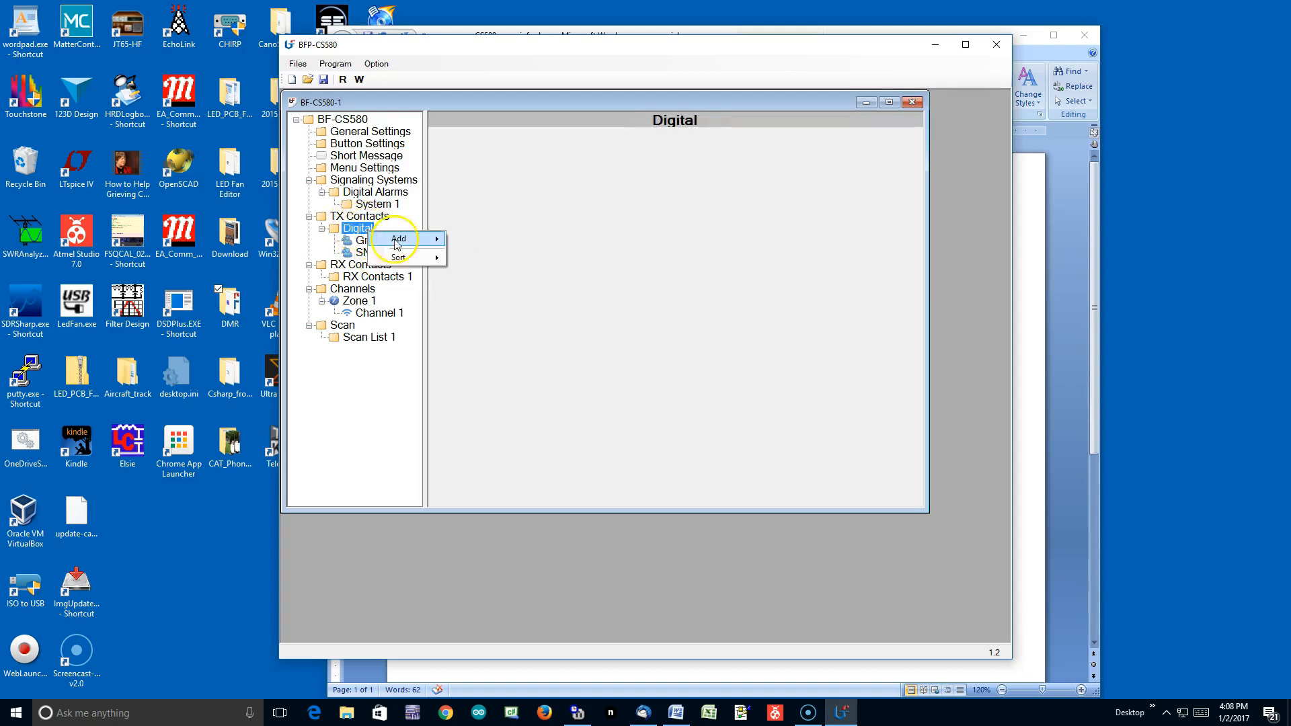
mouse_move(404, 239)
left_click(503, 242)
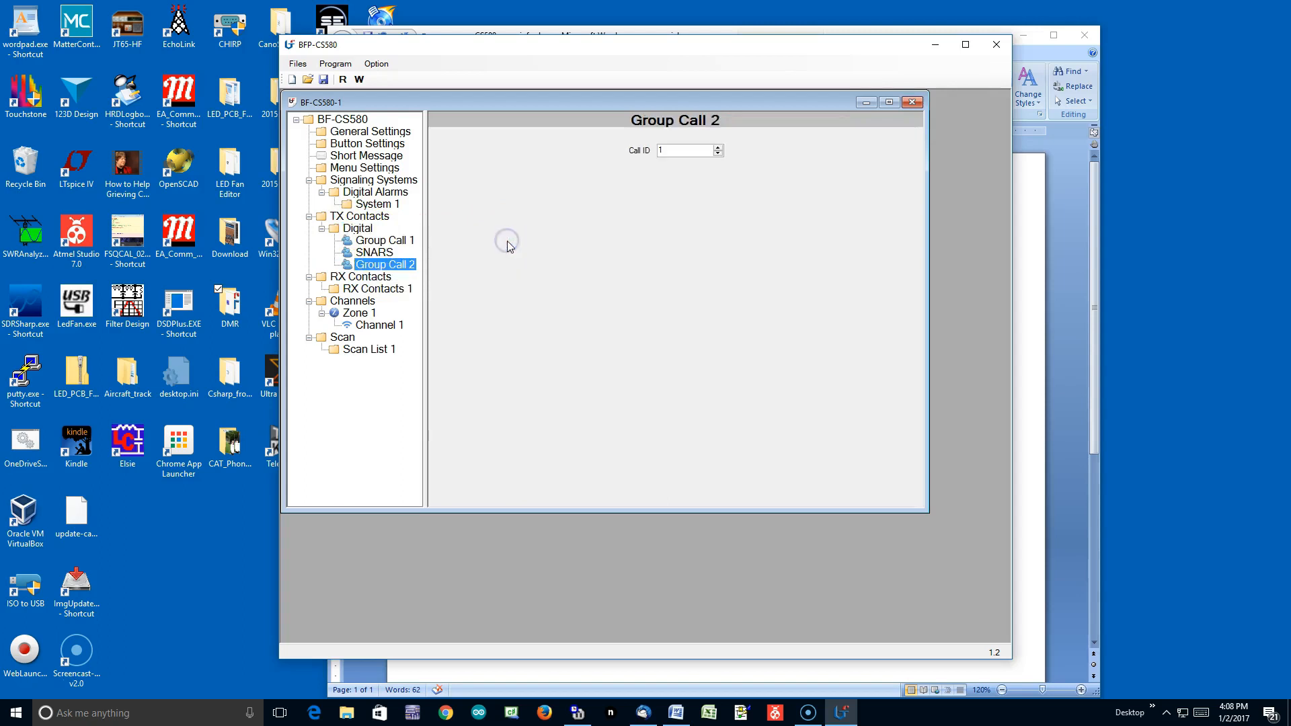
Look up the NORTH AMERICA talk group ID in the Word document and set the new group call's Call ID to 93 in BFP-CS580
left_click(1034, 355)
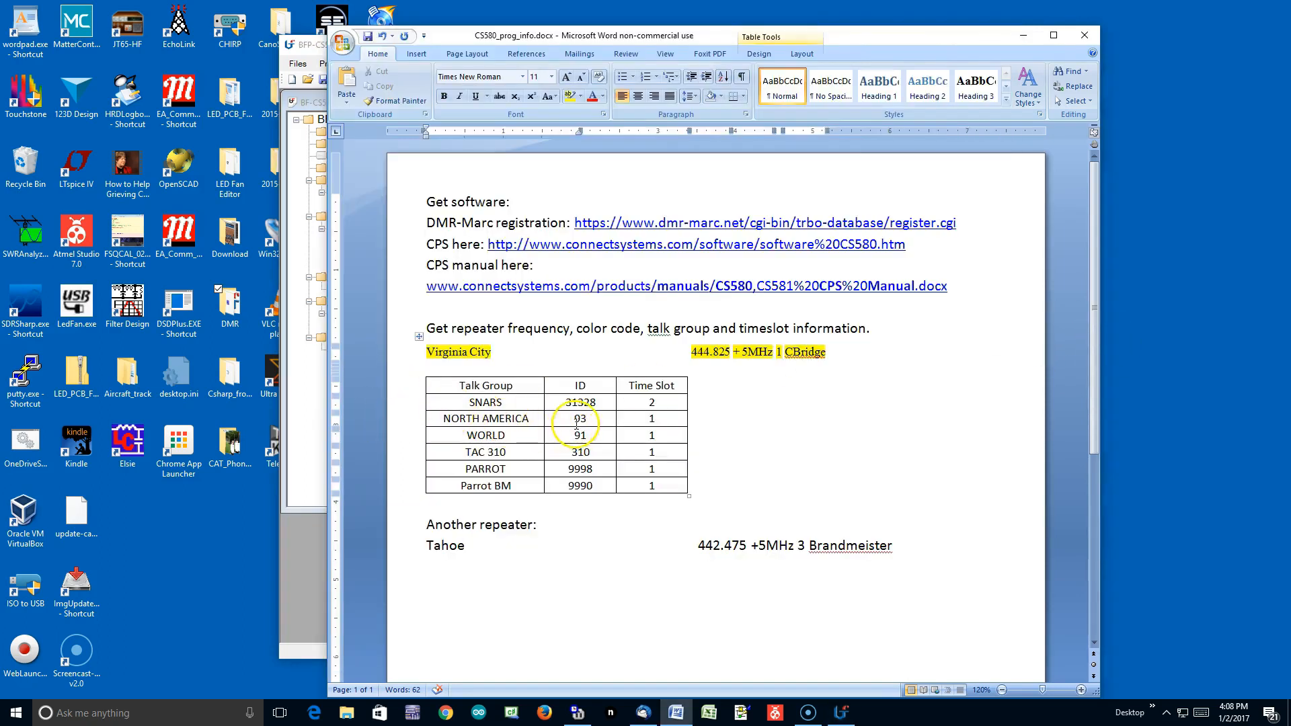
left_click(309, 473)
left_click(639, 150)
type("93")
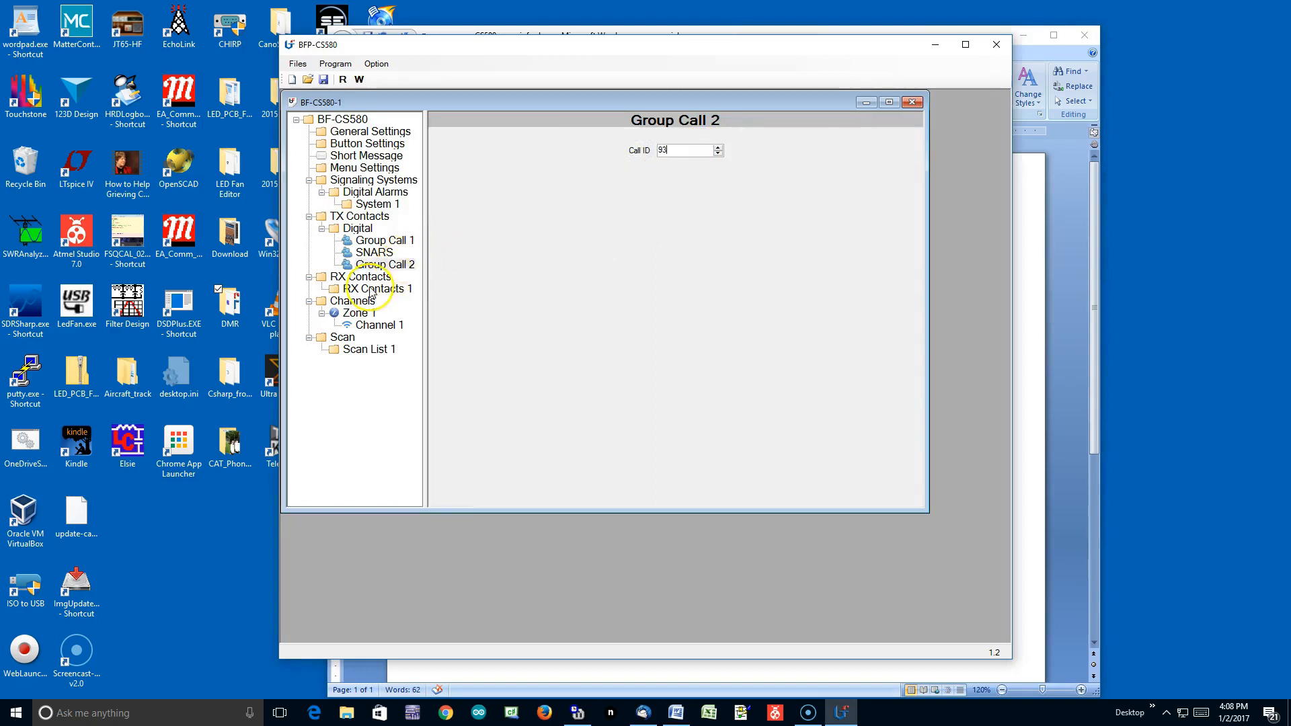
Rename the group call contact below SNARS in the digital TX contacts as NAmer
right_click(388, 269)
left_click(441, 288)
type("NAmer")
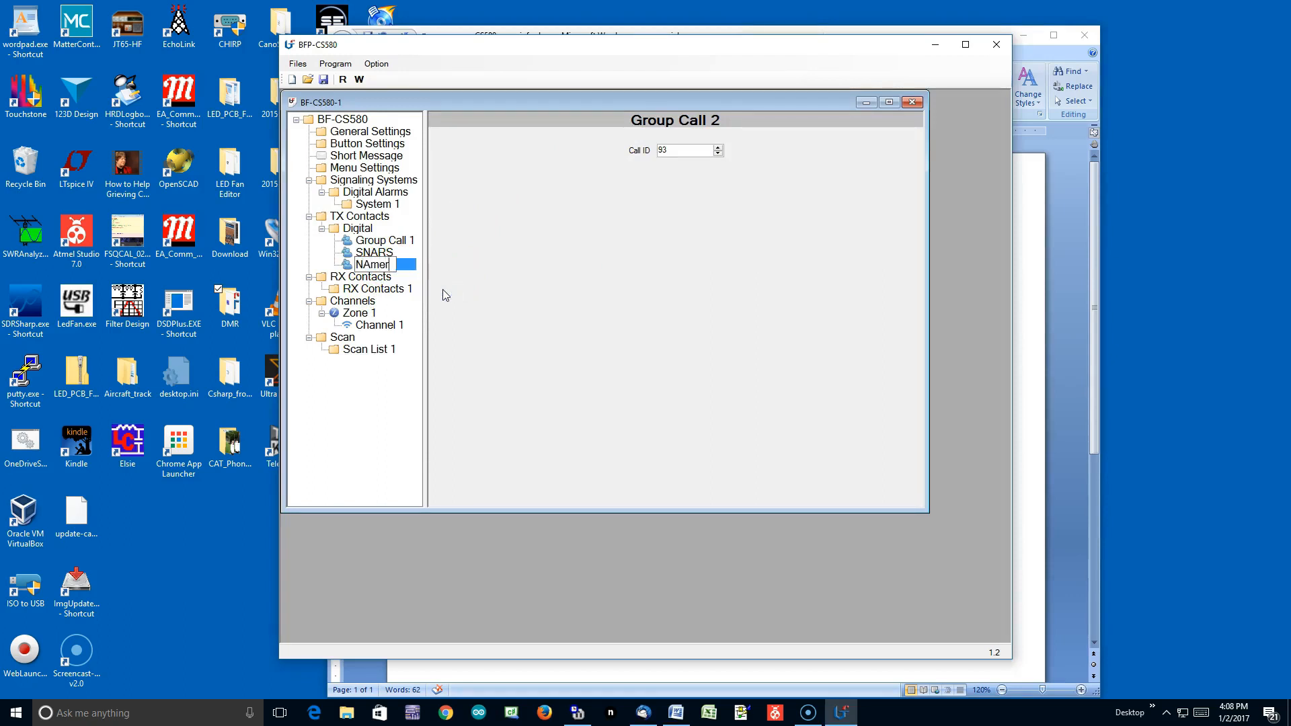
left_click(496, 291)
Look up the PARROT talk group ID in the Word document, and add a digital TX group call with Call ID 9998 in BFP-CS580
left_click(790, 671)
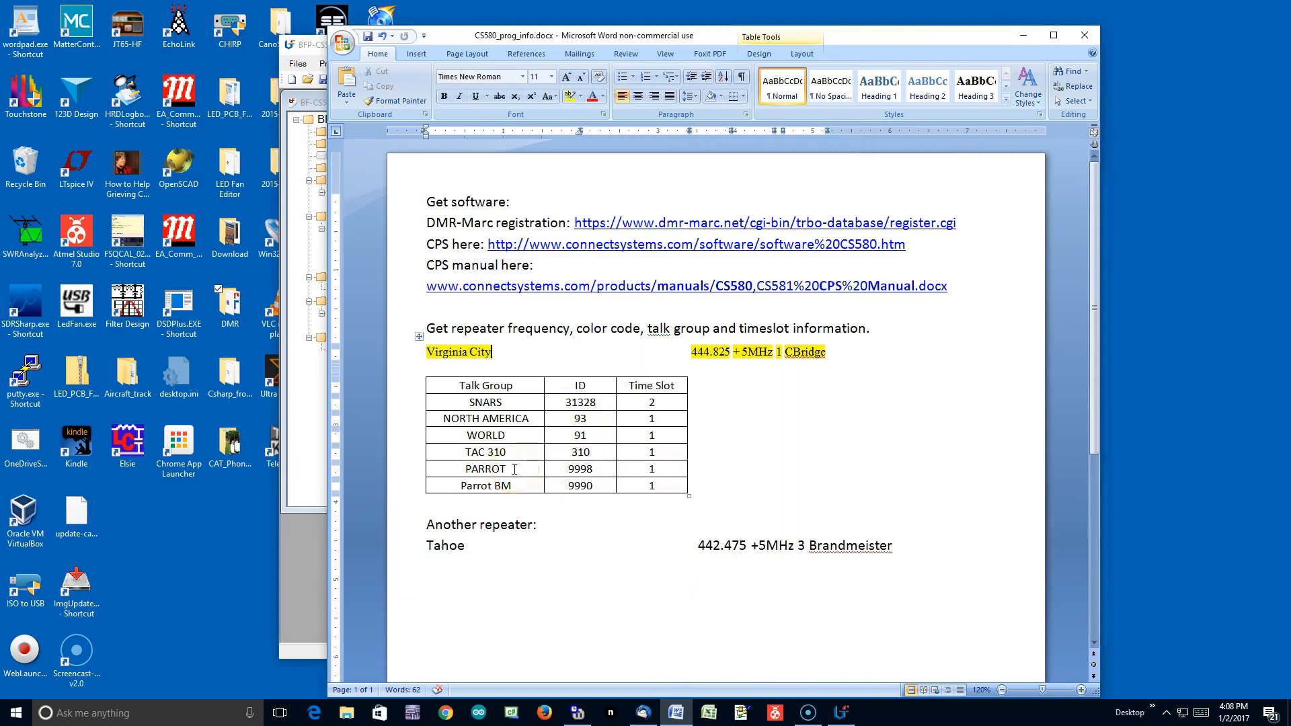
left_click(307, 466)
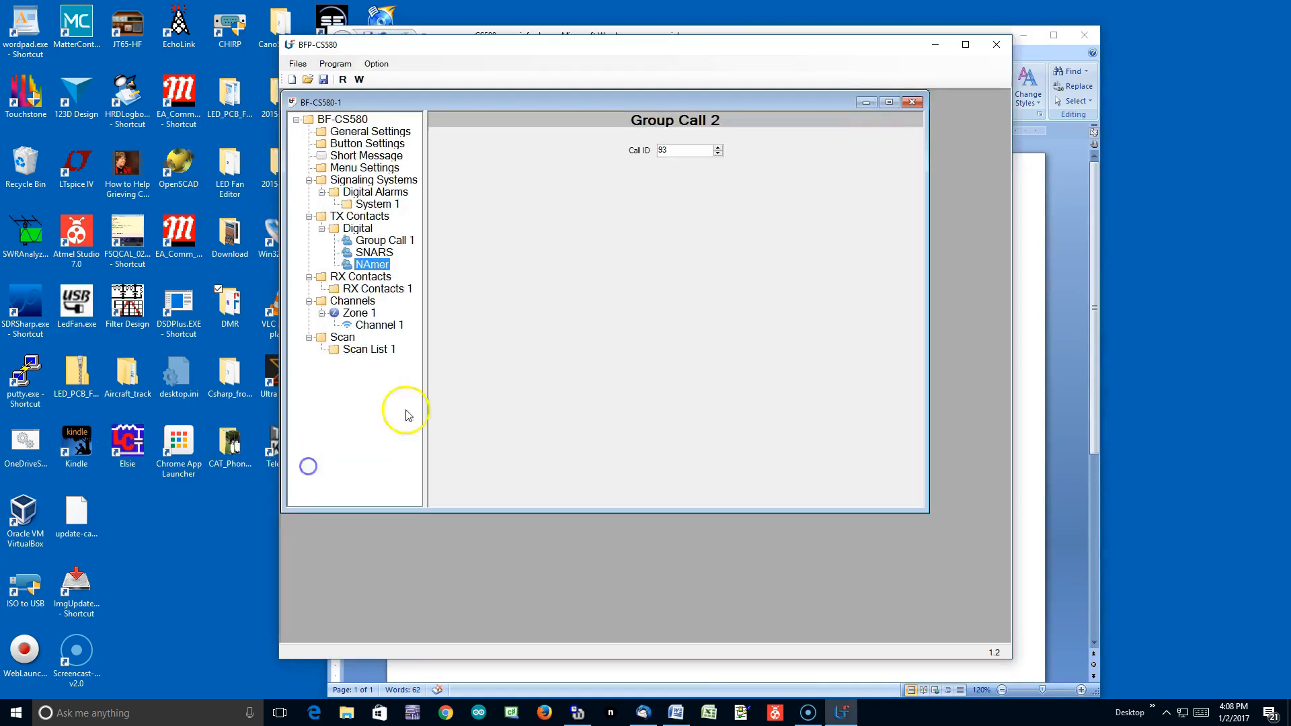
right_click(366, 234)
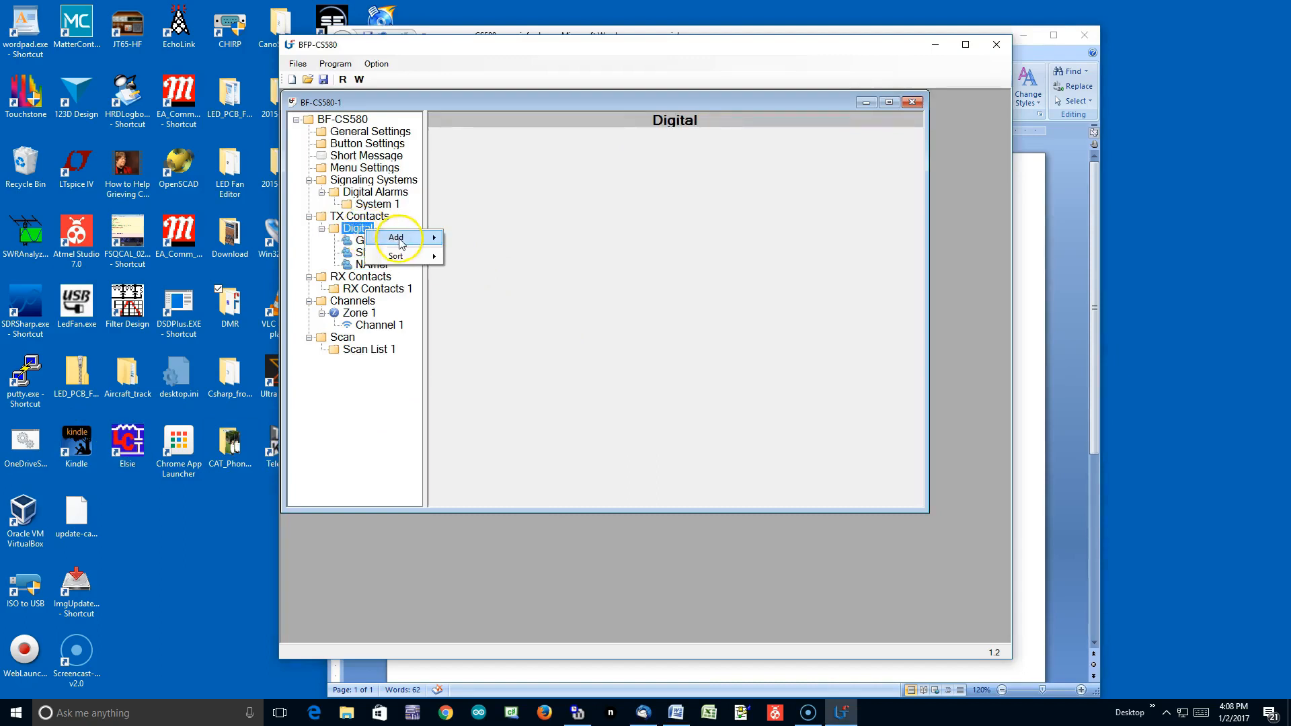
mouse_move(420, 238)
left_click(485, 239)
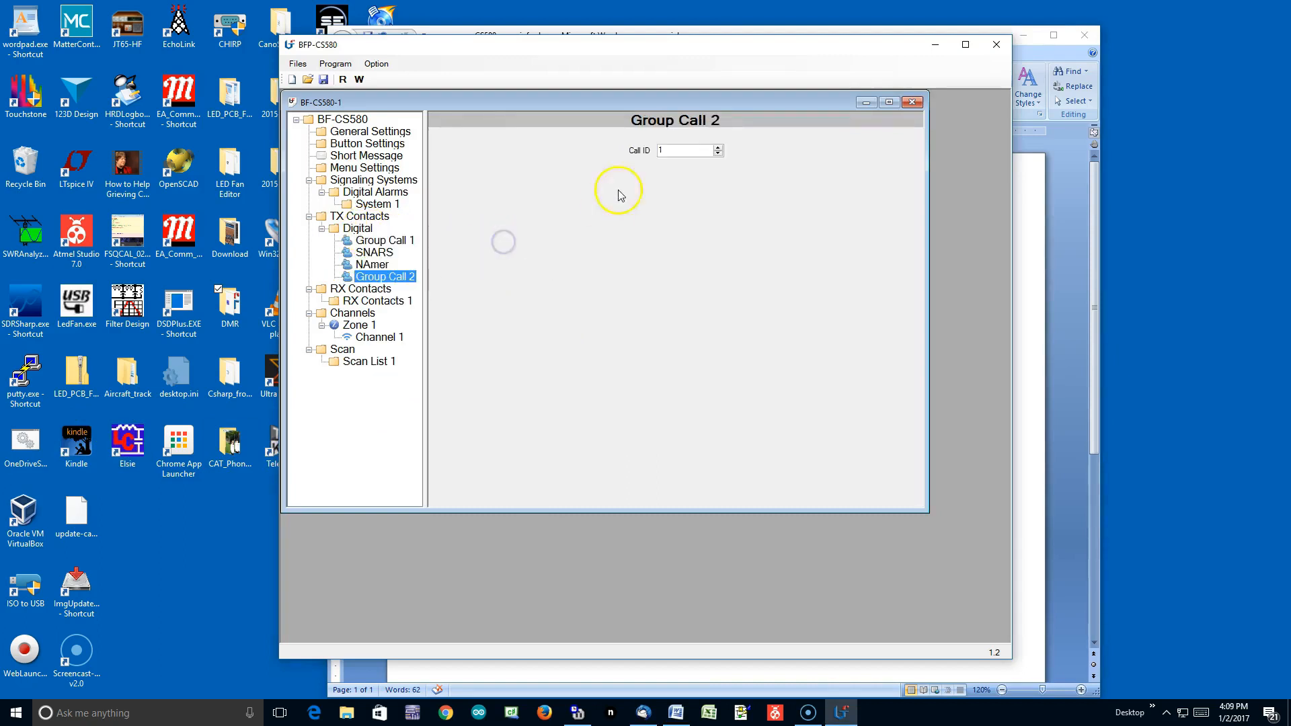
type("9998")
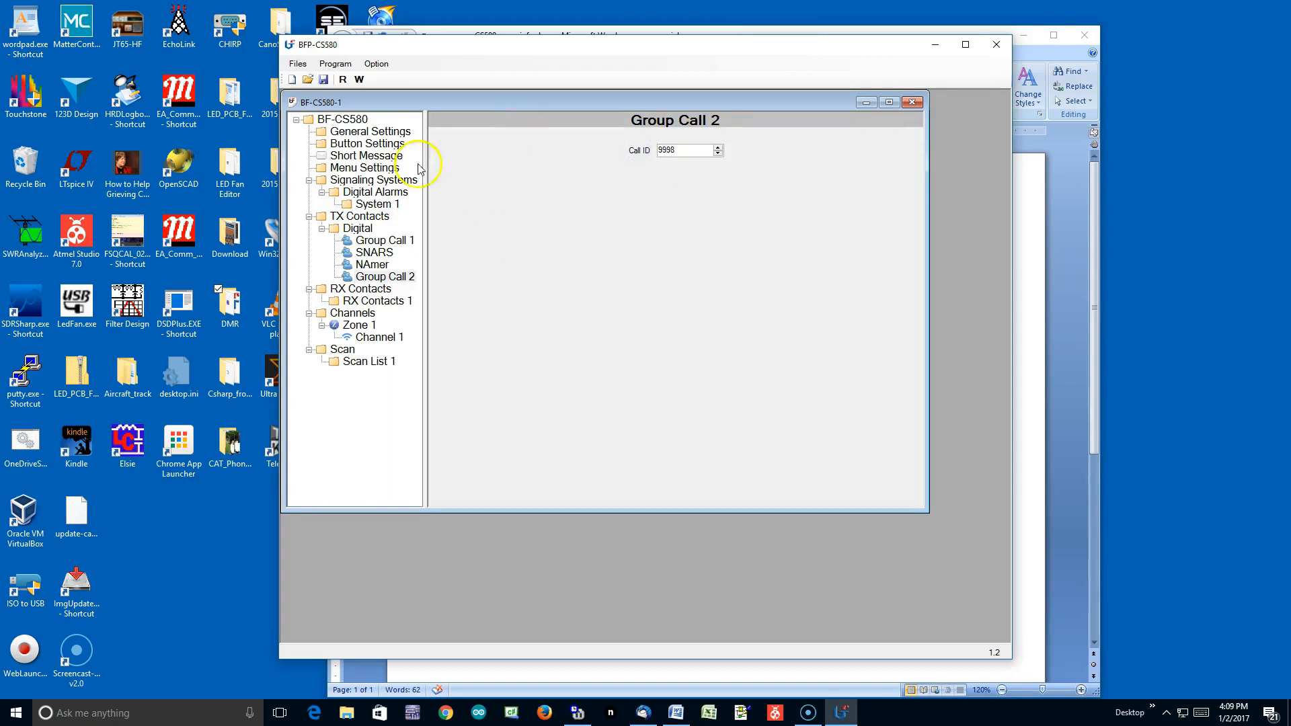
Rename the group call contact below NAmer in the digital TX contacts as PARROT
right_click(397, 277)
left_click(444, 299)
type("PA")
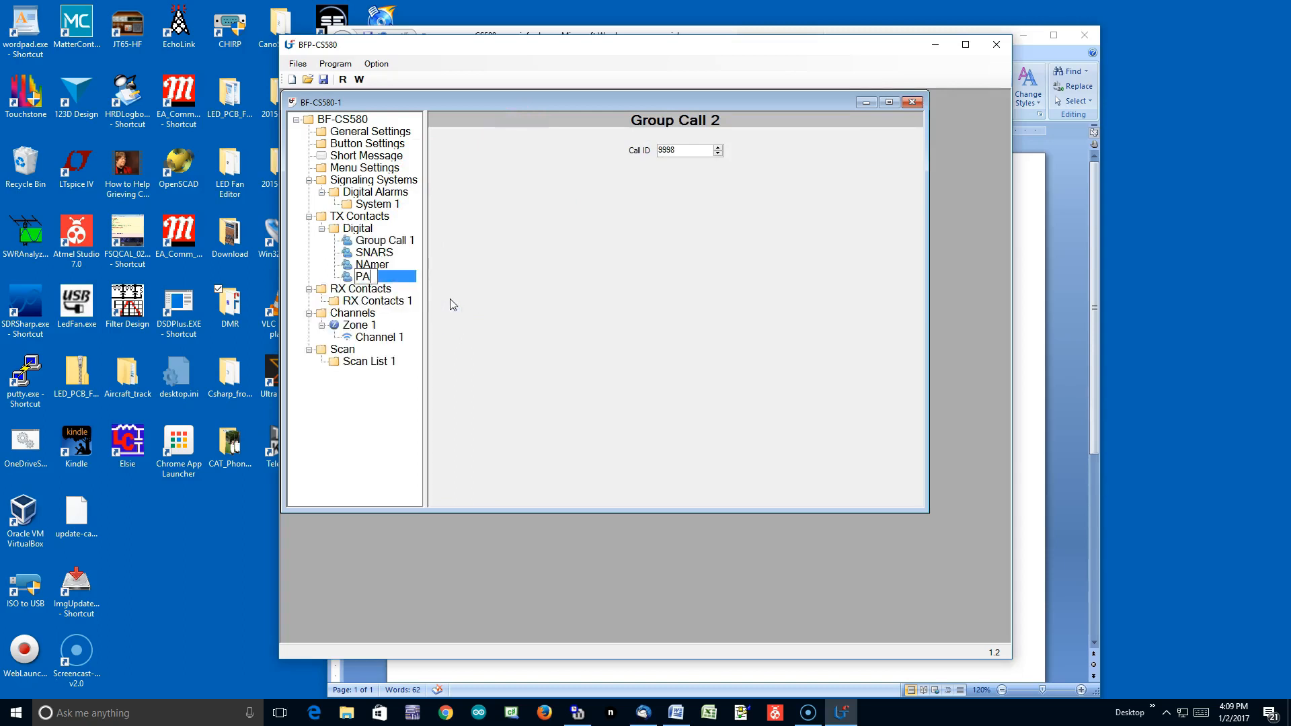
type("RROT")
left_click(550, 318)
left_click(374, 214)
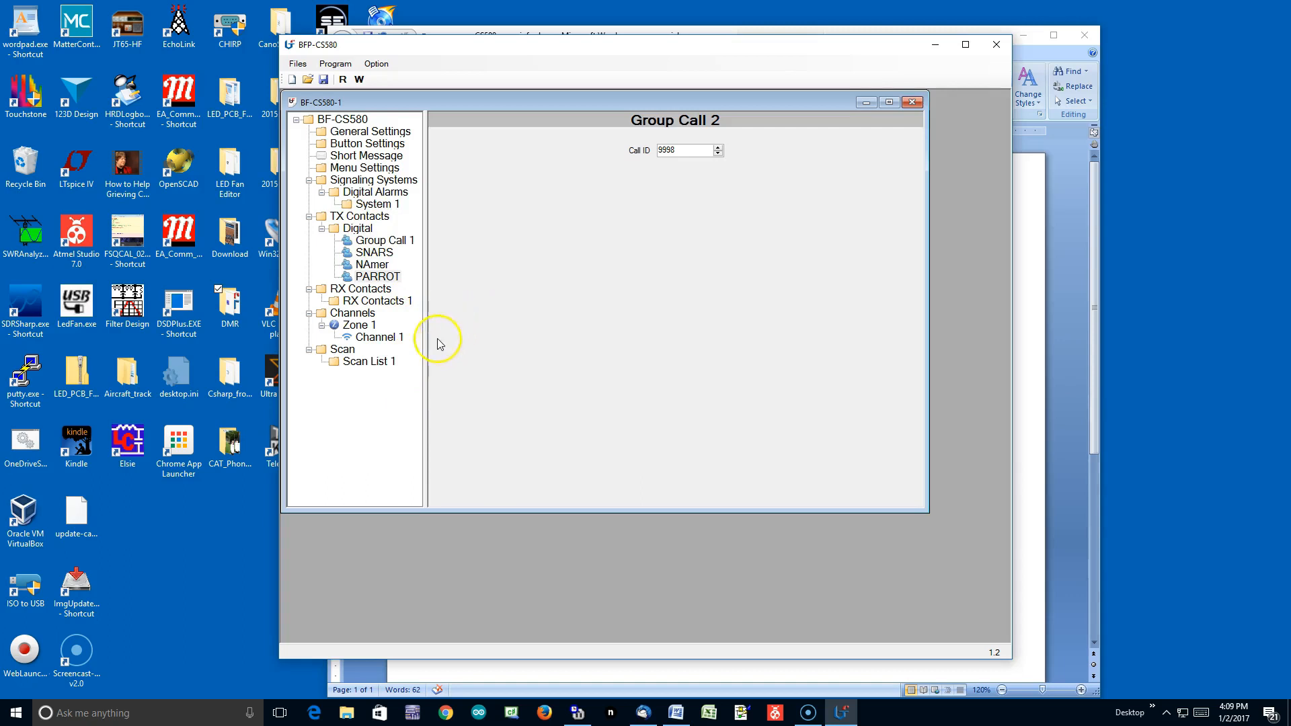
Create a new RX contacts list and add the SNARS group call to its members
right_click(364, 293)
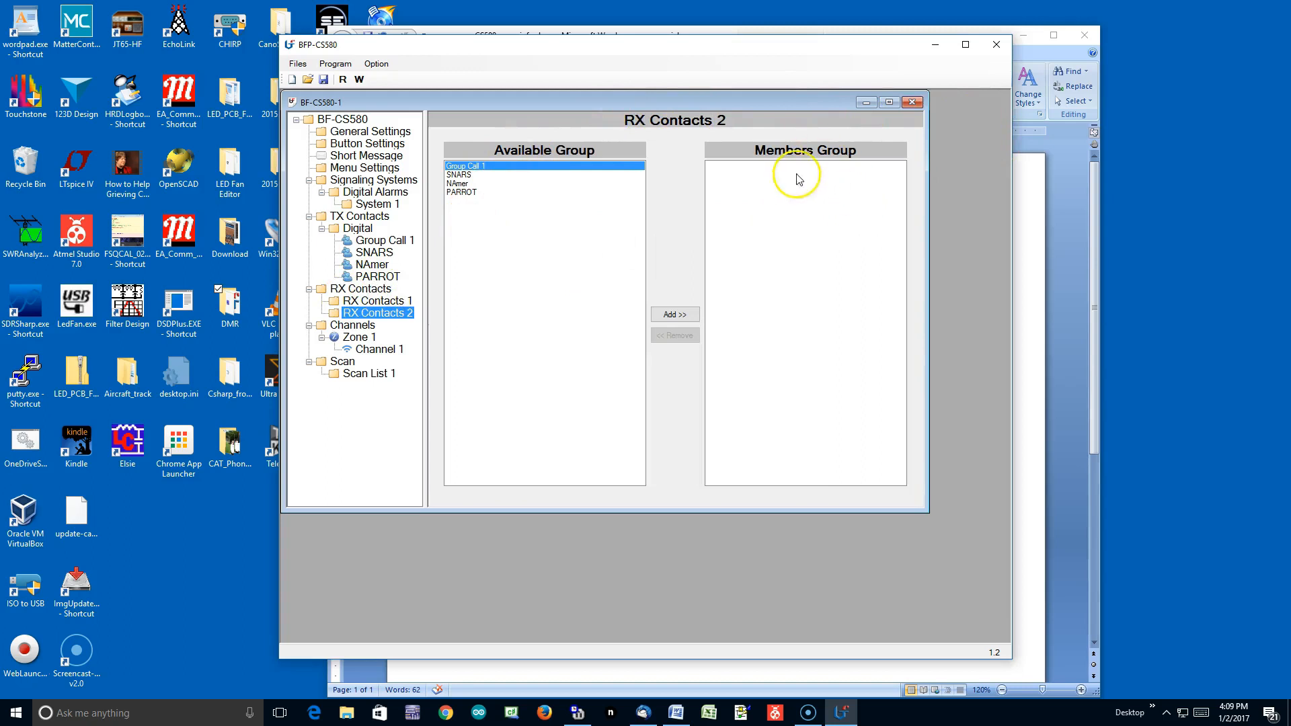
left_click(464, 176)
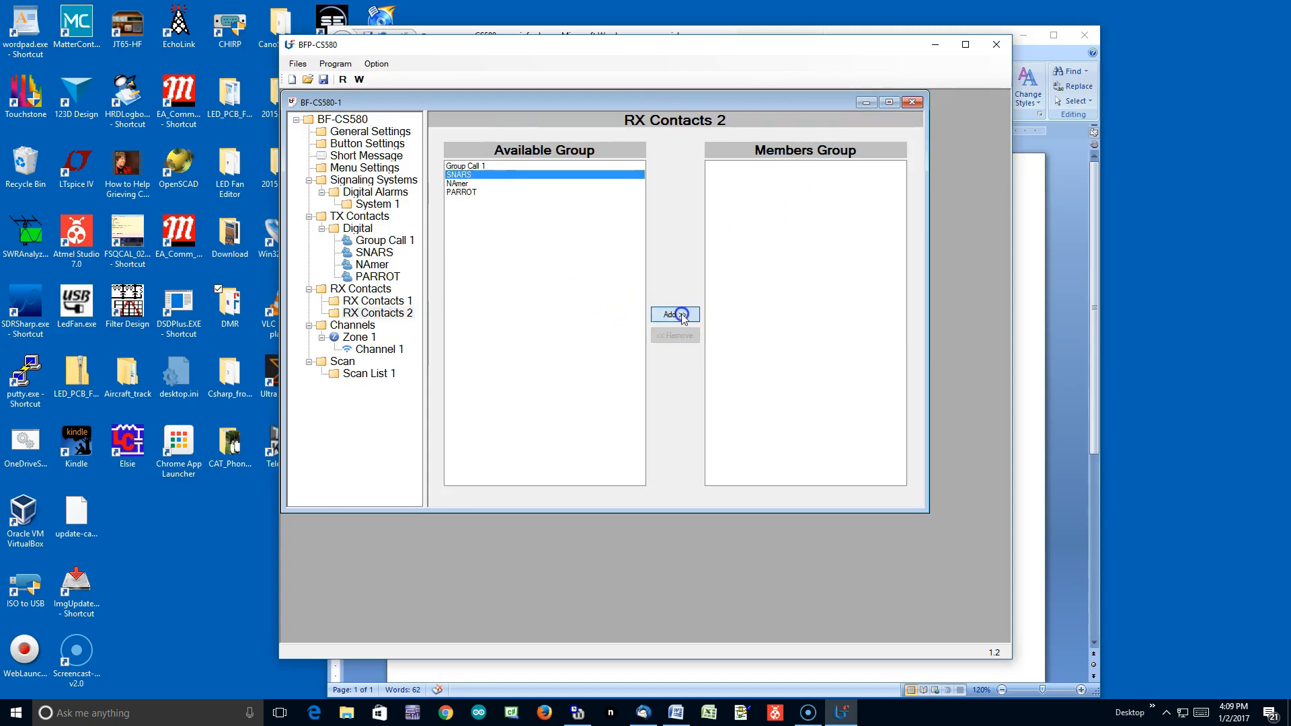
left_click(674, 314)
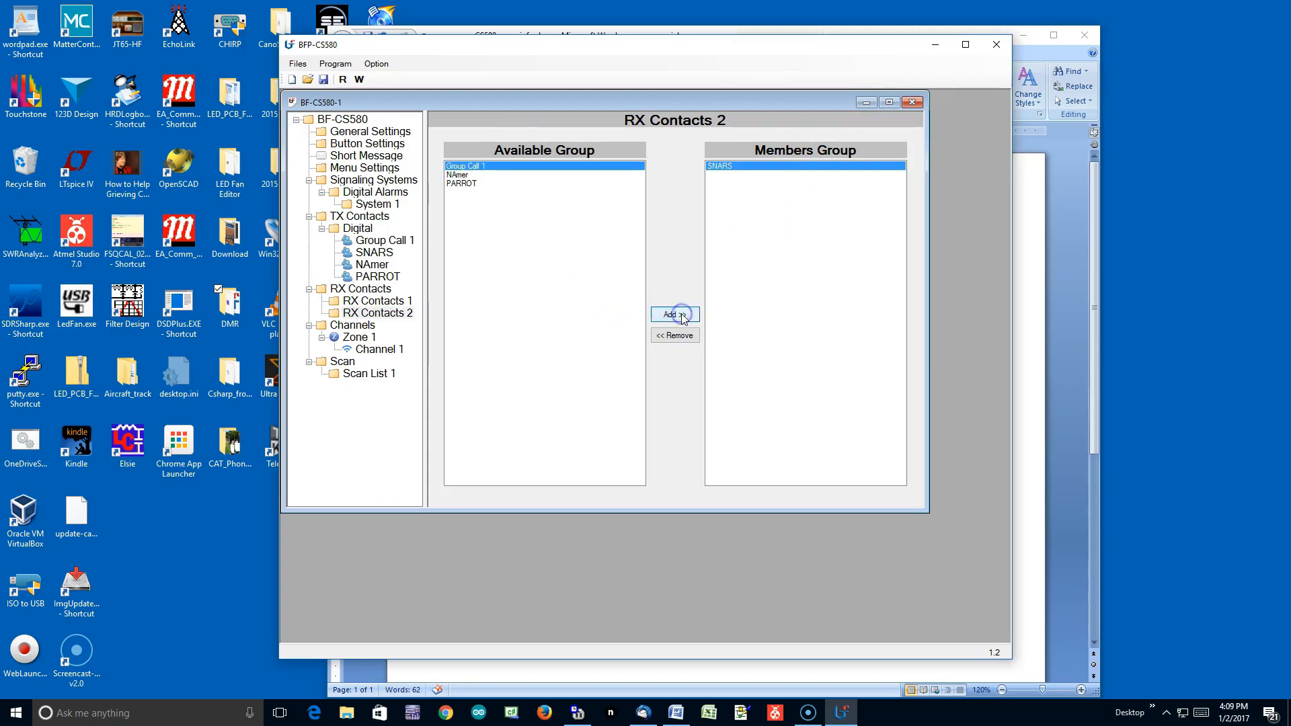
Rename the RX contacts list that contains the SNARS group call as SNARS
right_click(379, 314)
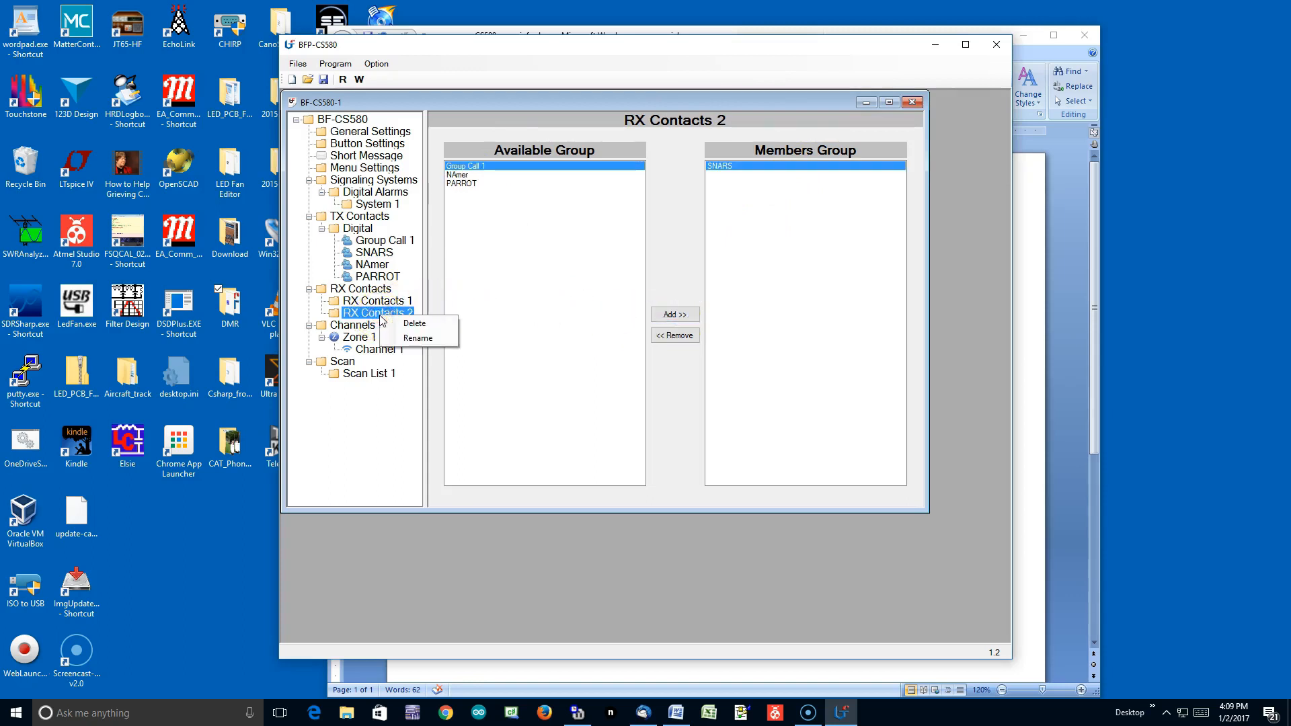
left_click(429, 339)
type("SNARS")
left_click(518, 402)
Create another RX contacts list and add the NAmer group call to its members
left_click(374, 294)
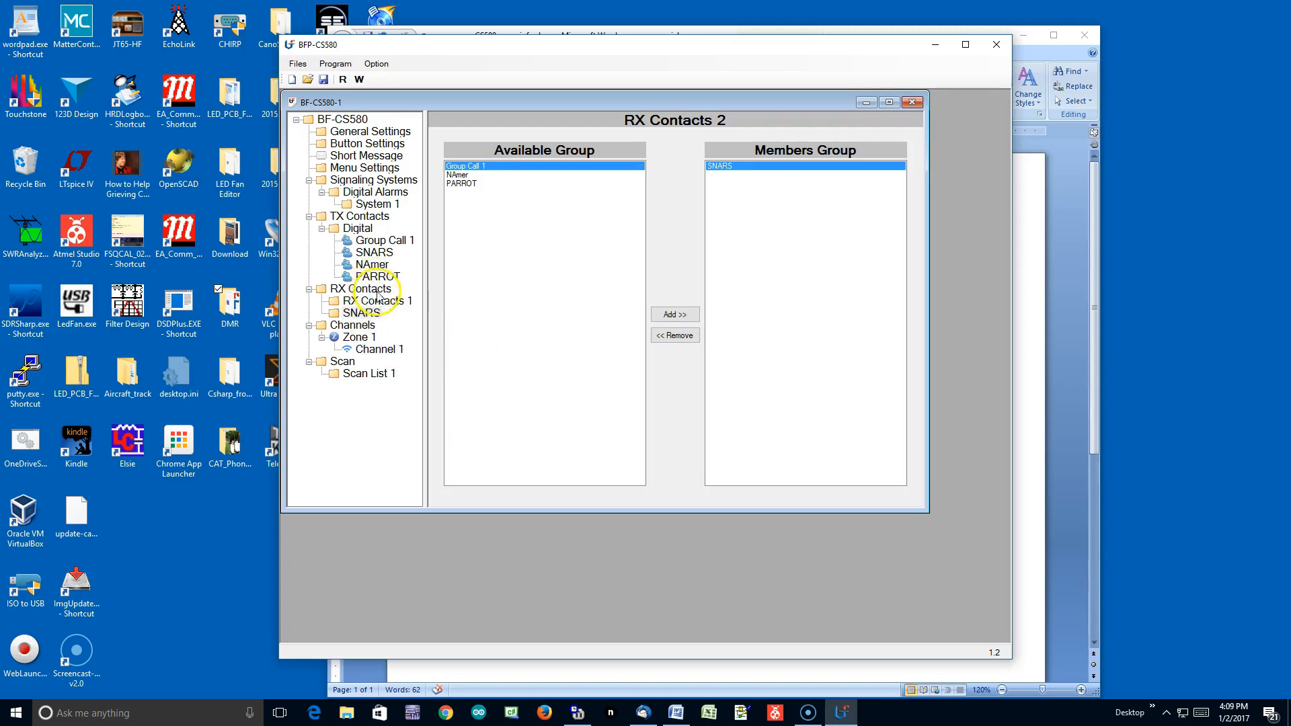
right_click(378, 293)
left_click(408, 300)
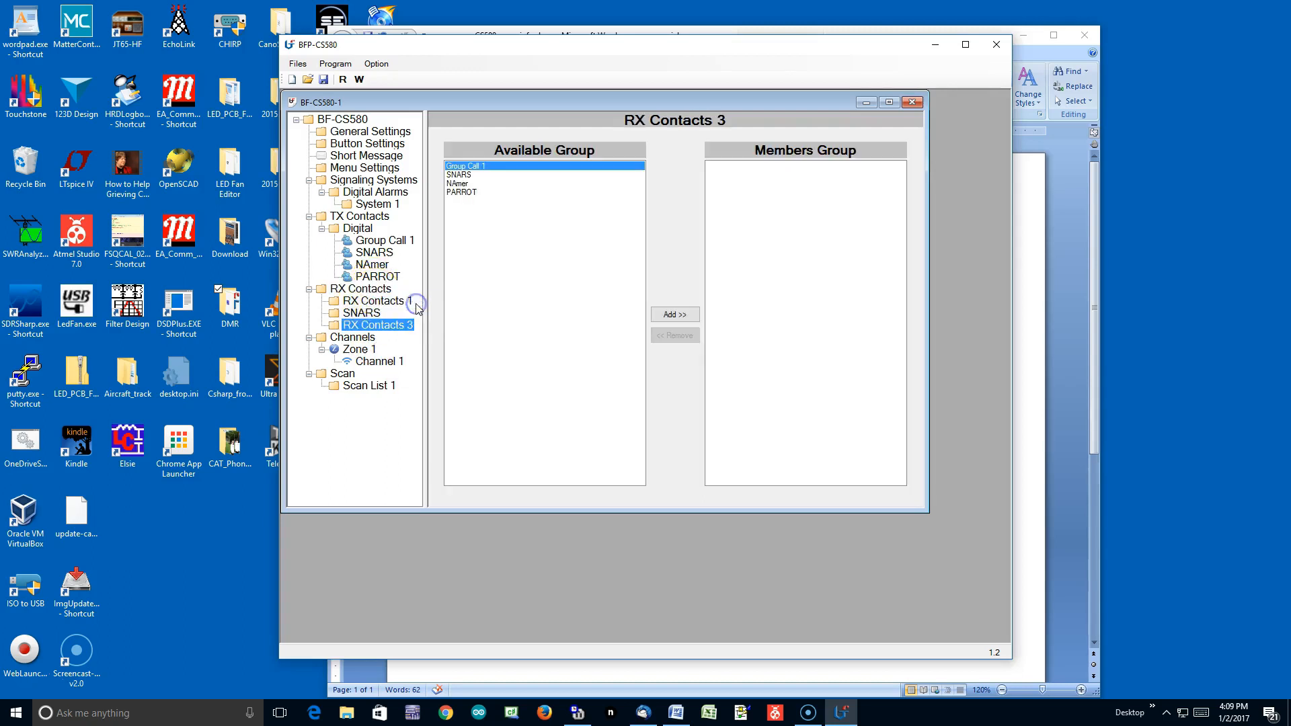
left_click(457, 184)
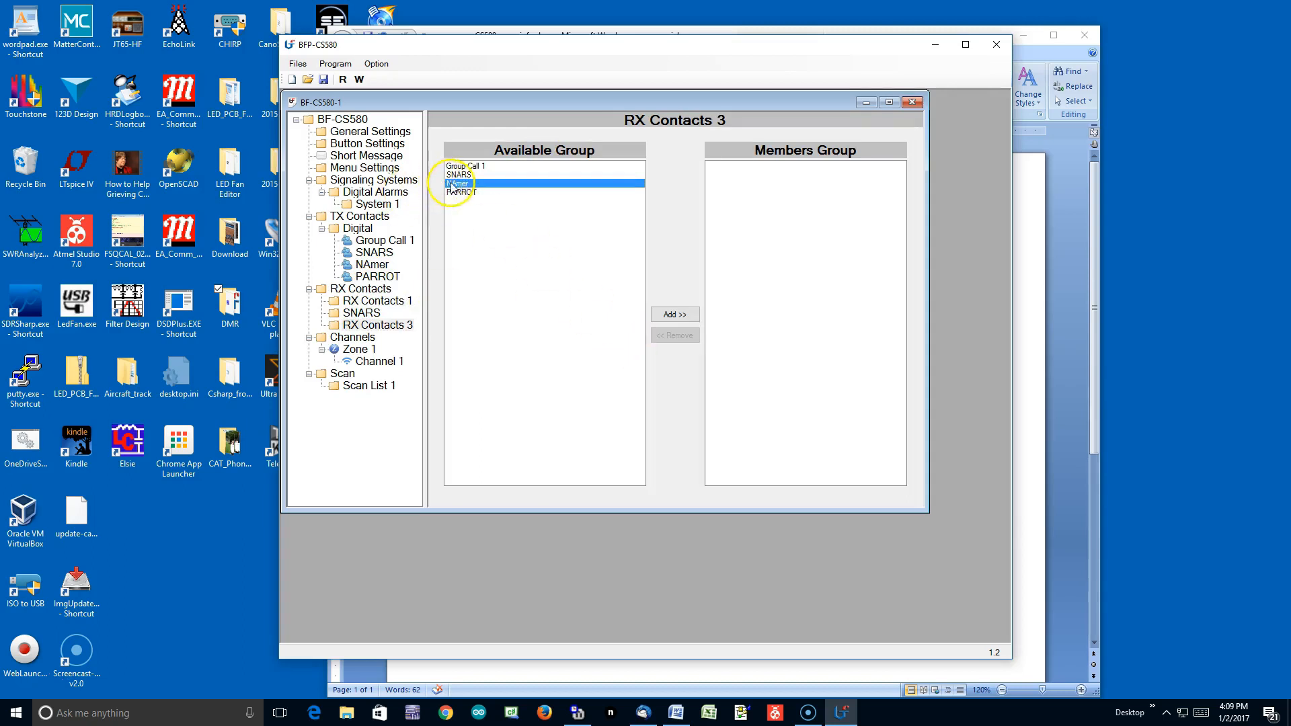
left_click(674, 314)
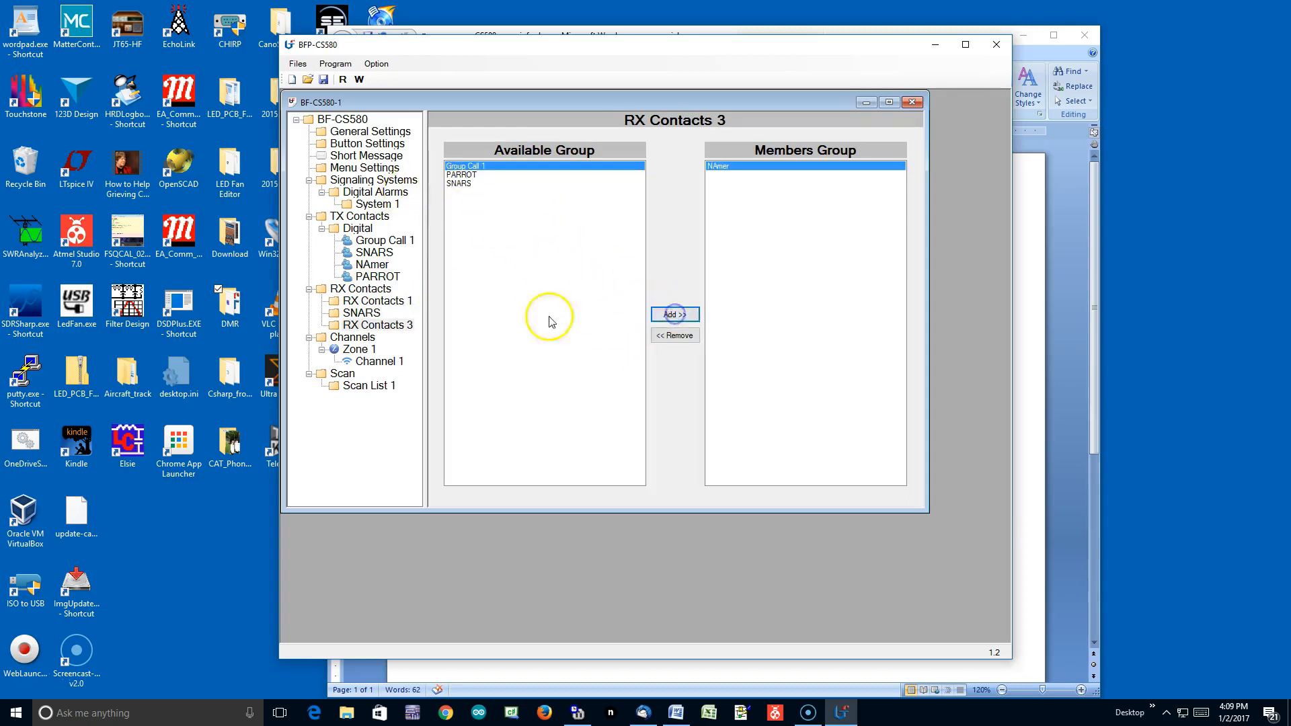
Rename the RX contacts list that contains the NAmer group call as NAmer
right_click(375, 326)
left_click(418, 350)
type("NAmer")
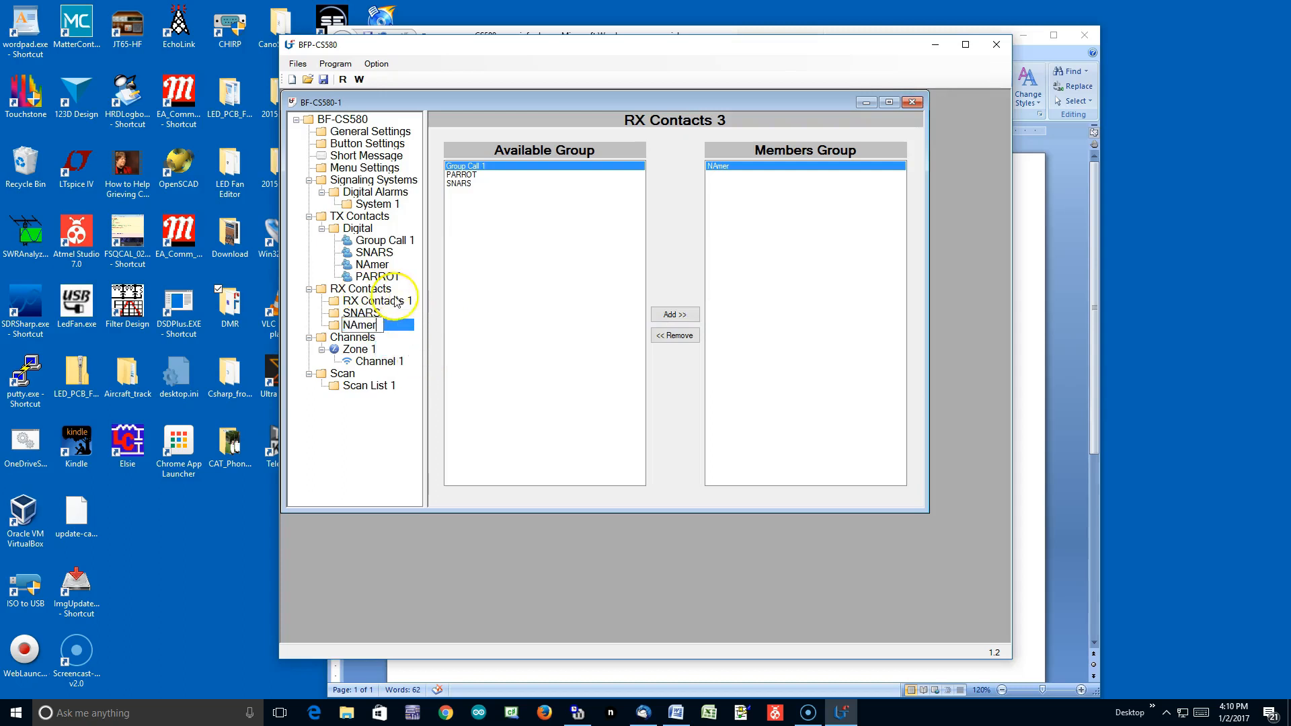
Create a further RX contacts list below NAmer and add the PARROT group call to its members
left_click(370, 291)
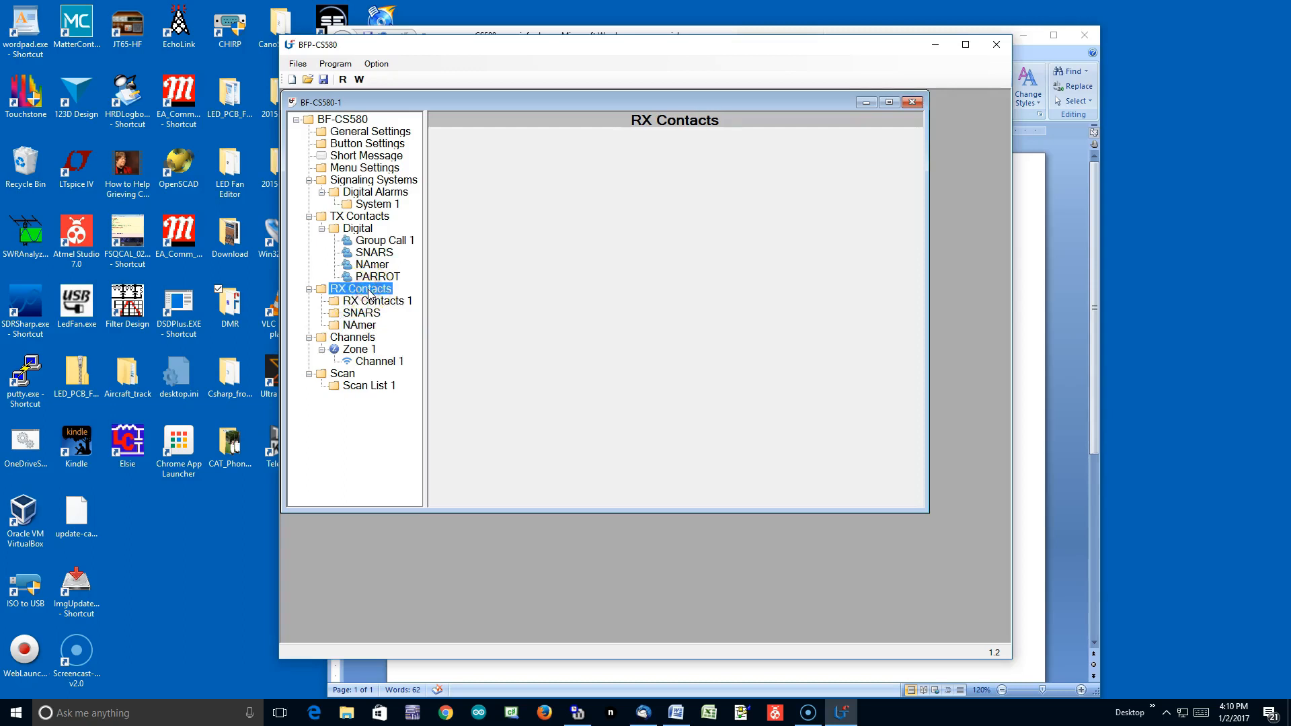
right_click(369, 291)
left_click(410, 301)
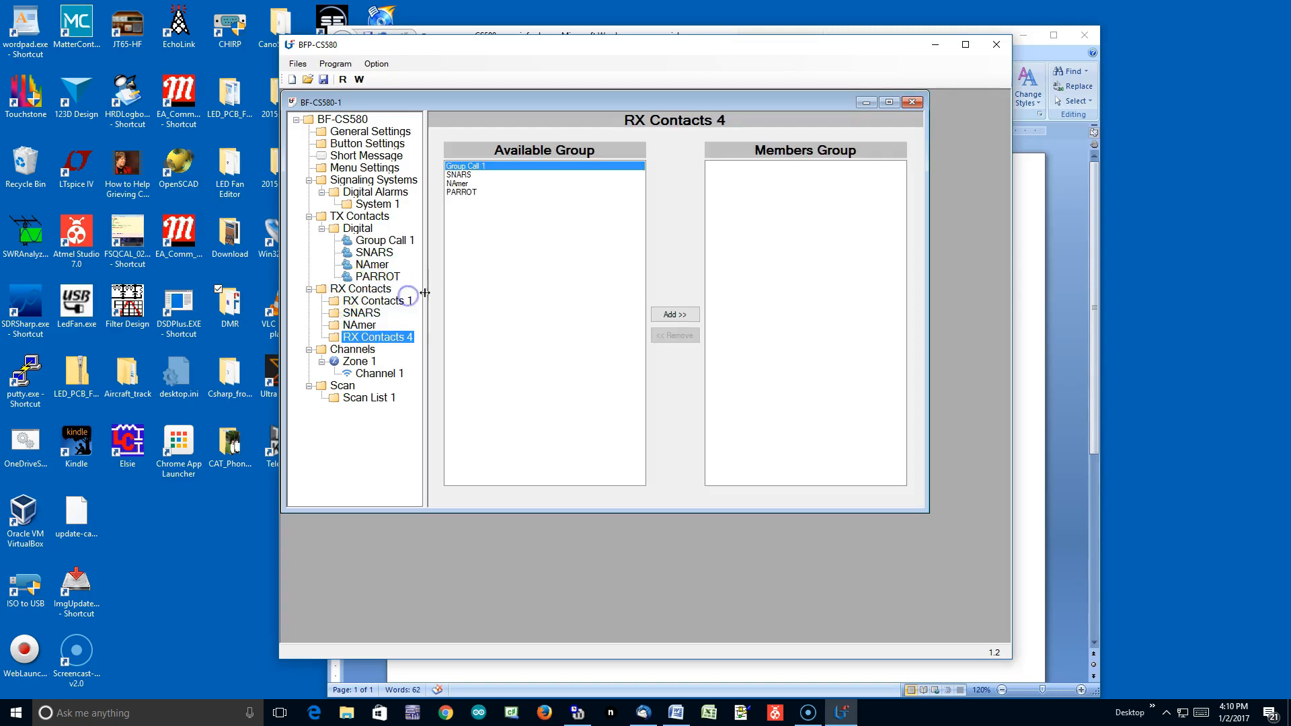
left_click(461, 193)
left_click(681, 316)
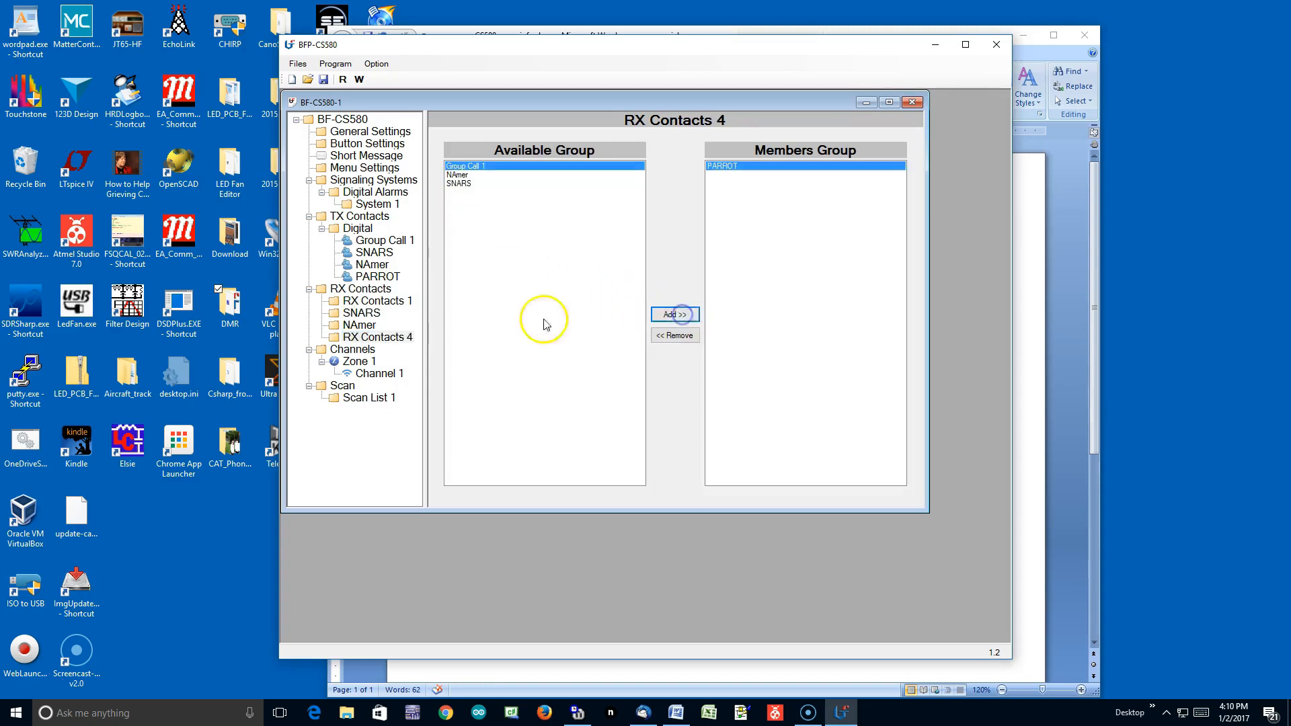
Rename the RX contacts list that contains the PARROT group call as Parrot
right_click(381, 335)
left_click(408, 361)
type("Pa")
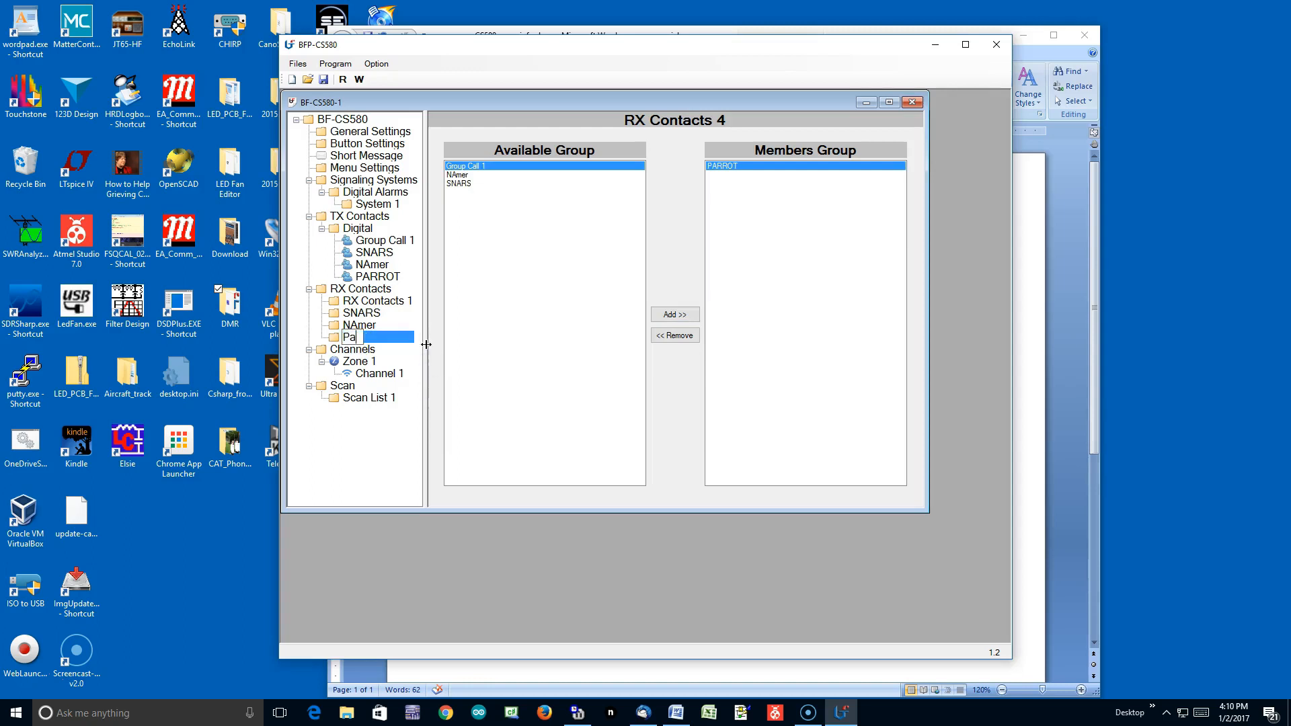
type("rrot")
left_click(536, 391)
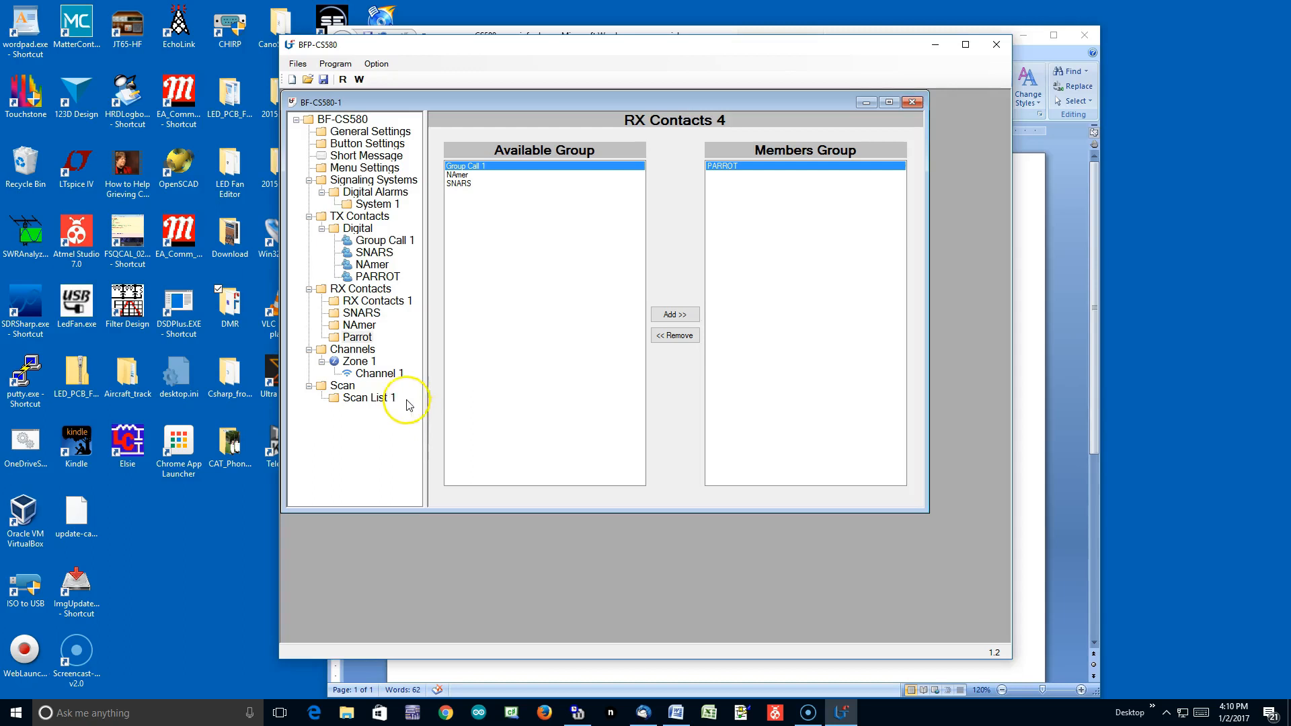
Rename Zone 1 under Channels as Virginia City
left_click(356, 362)
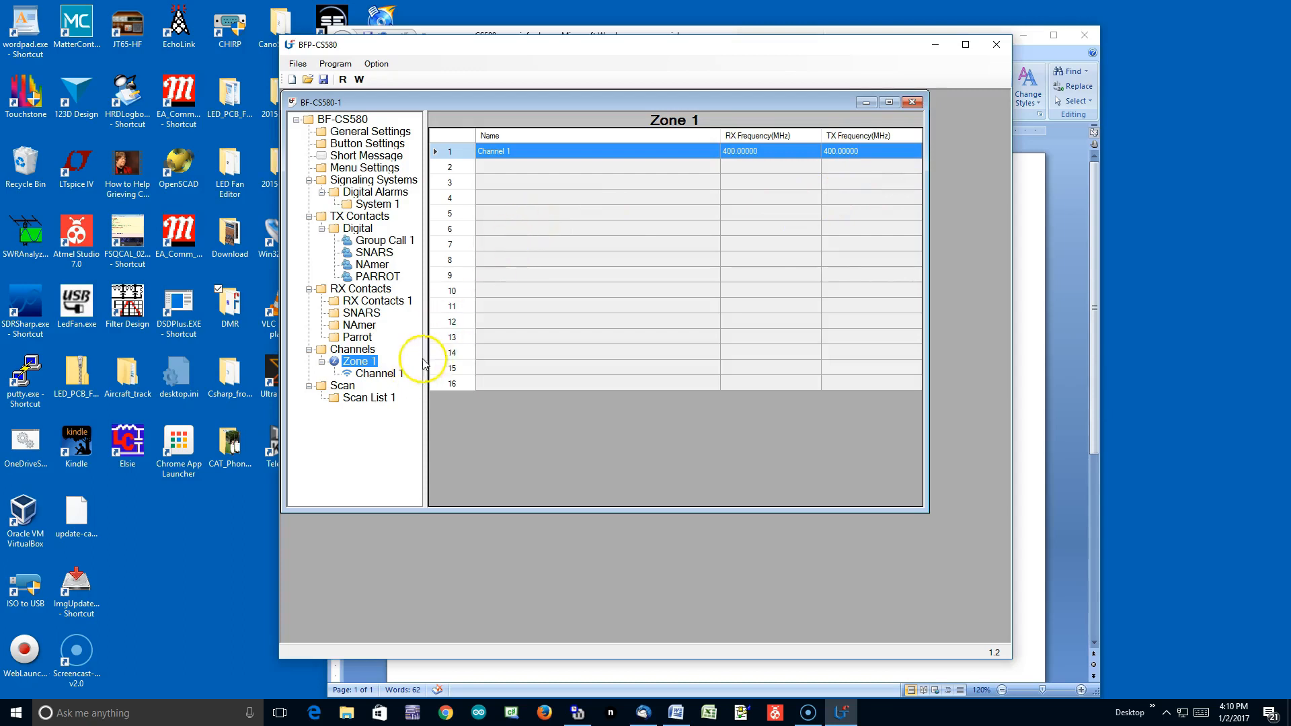
right_click(362, 363)
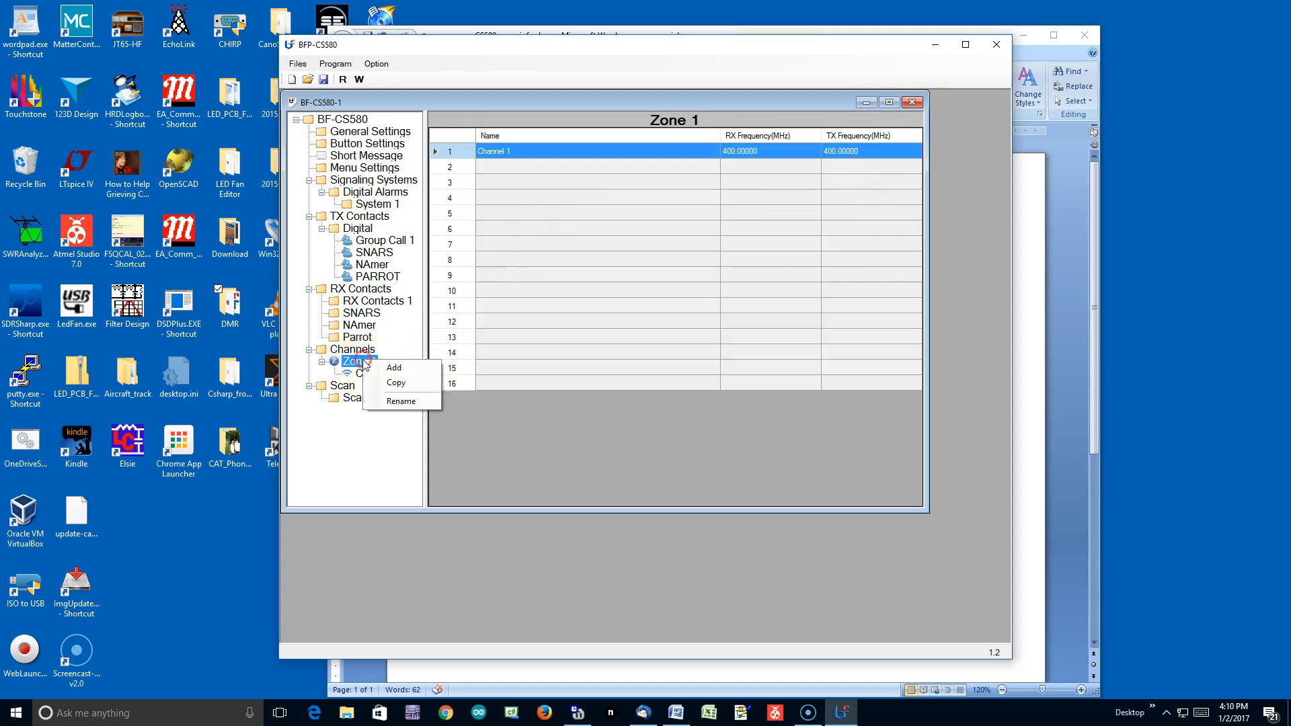
left_click(401, 401)
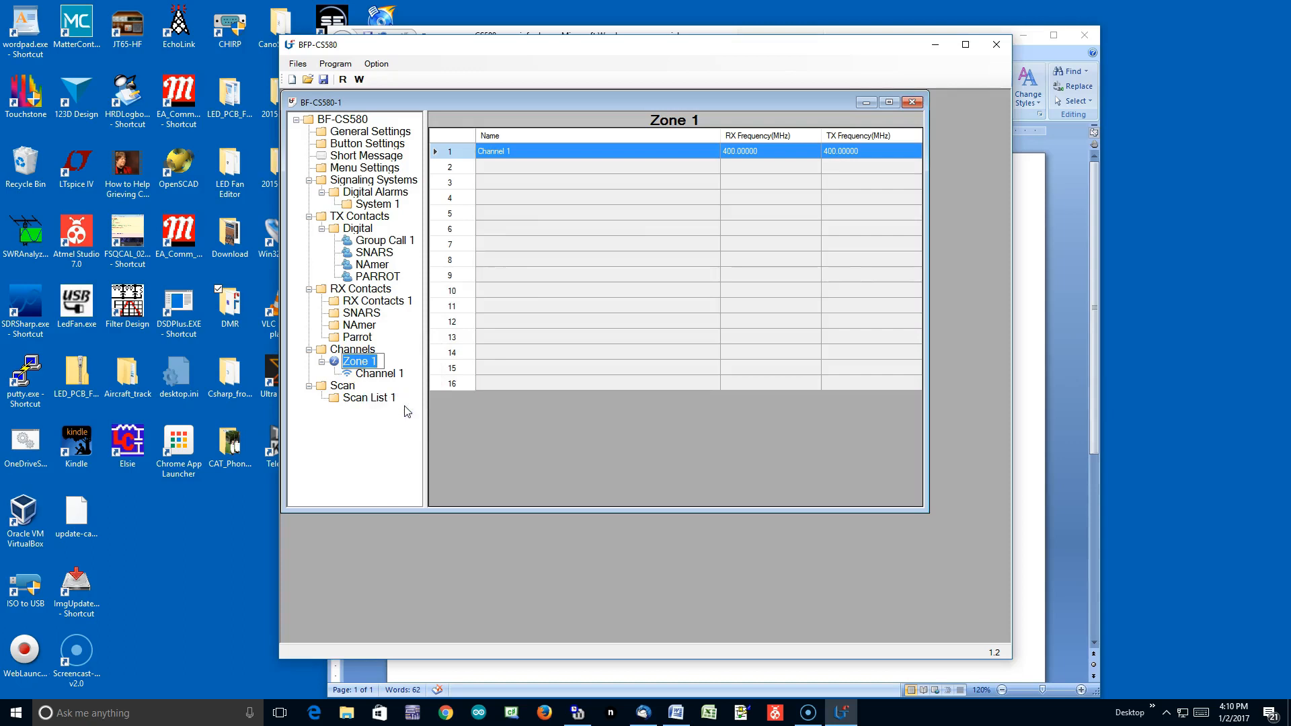
type("Virginia City")
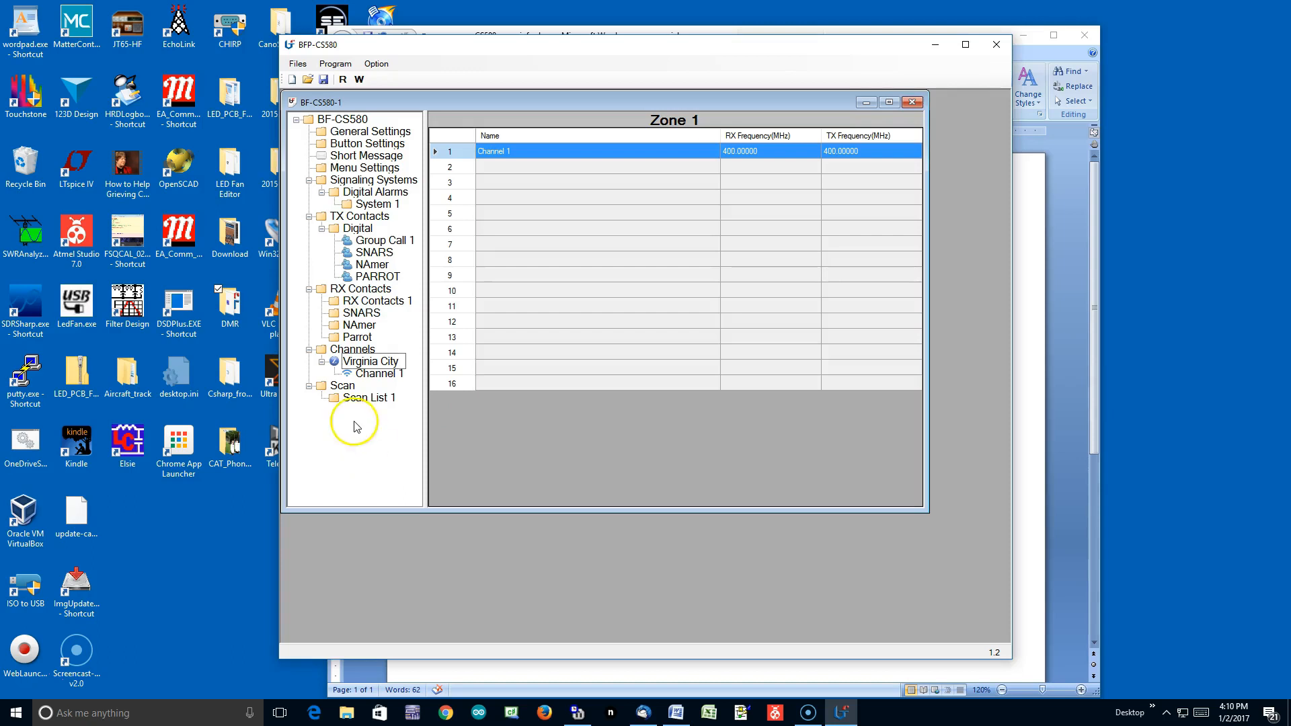
Rename Channel 1 in the Virginia City zone as VC SNARS
left_click(386, 375)
right_click(387, 376)
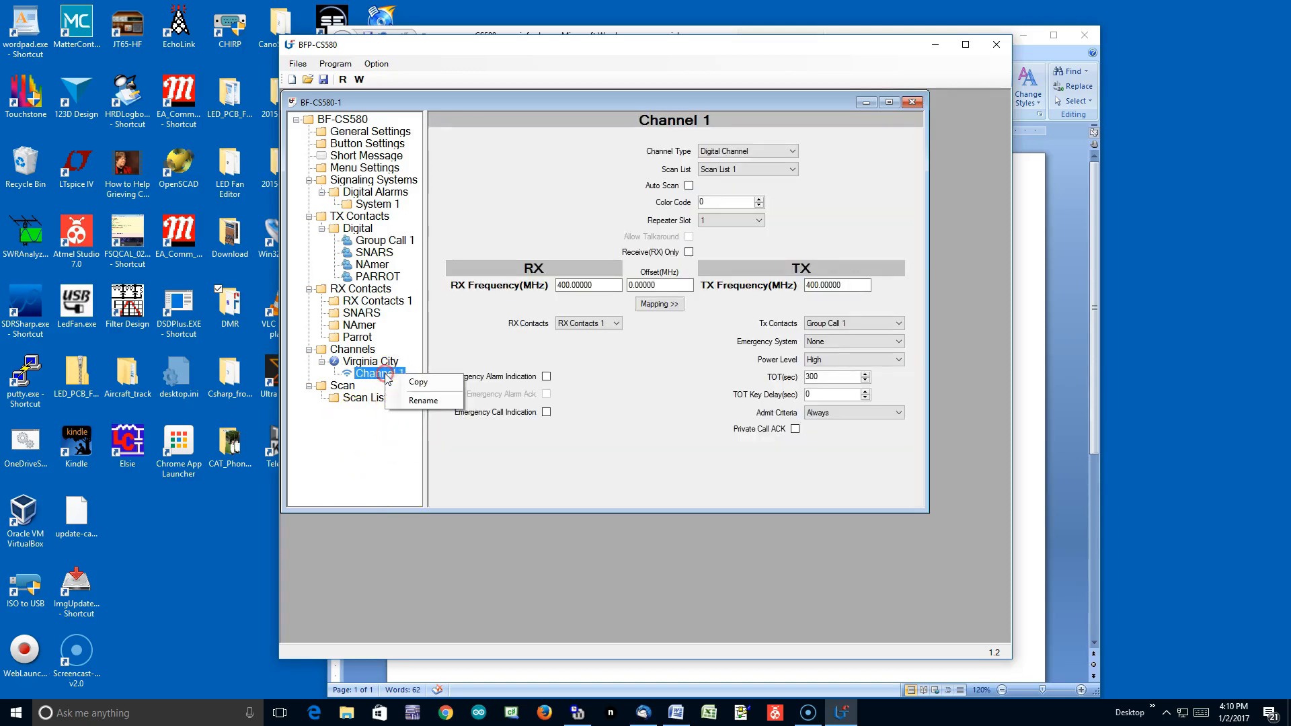
left_click(422, 402)
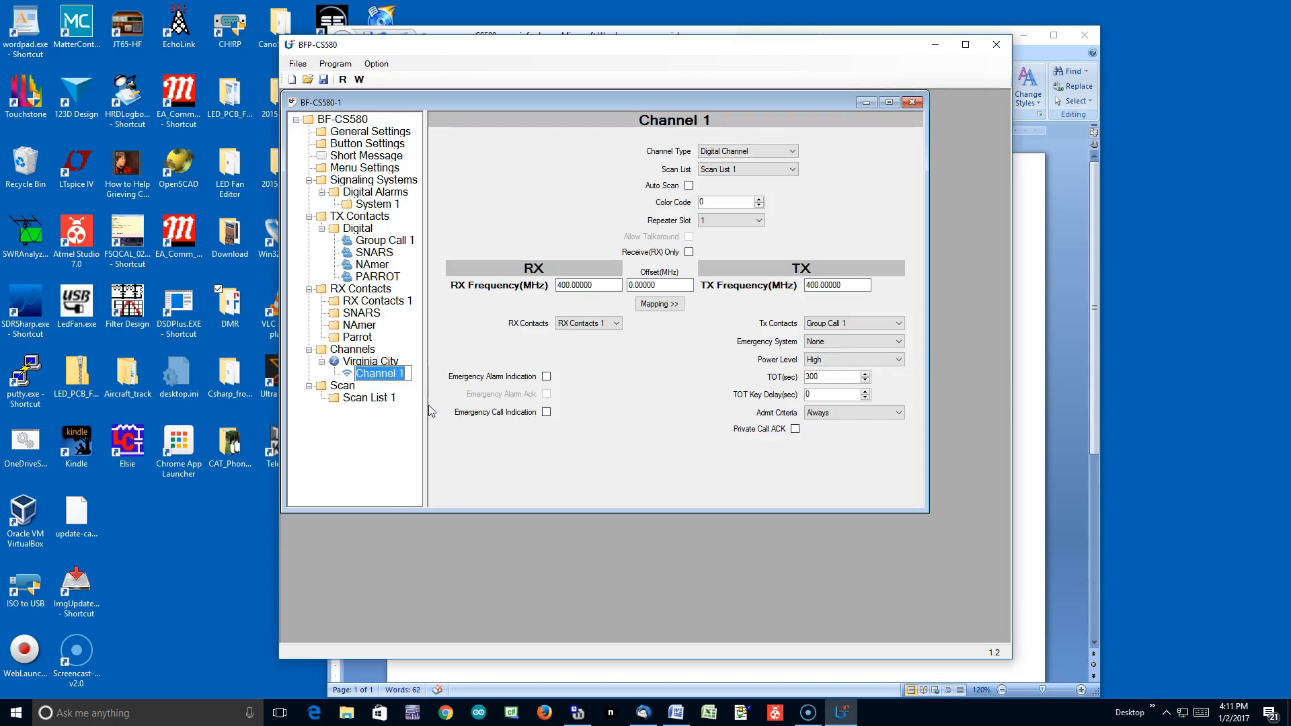
type("VC SNARS")
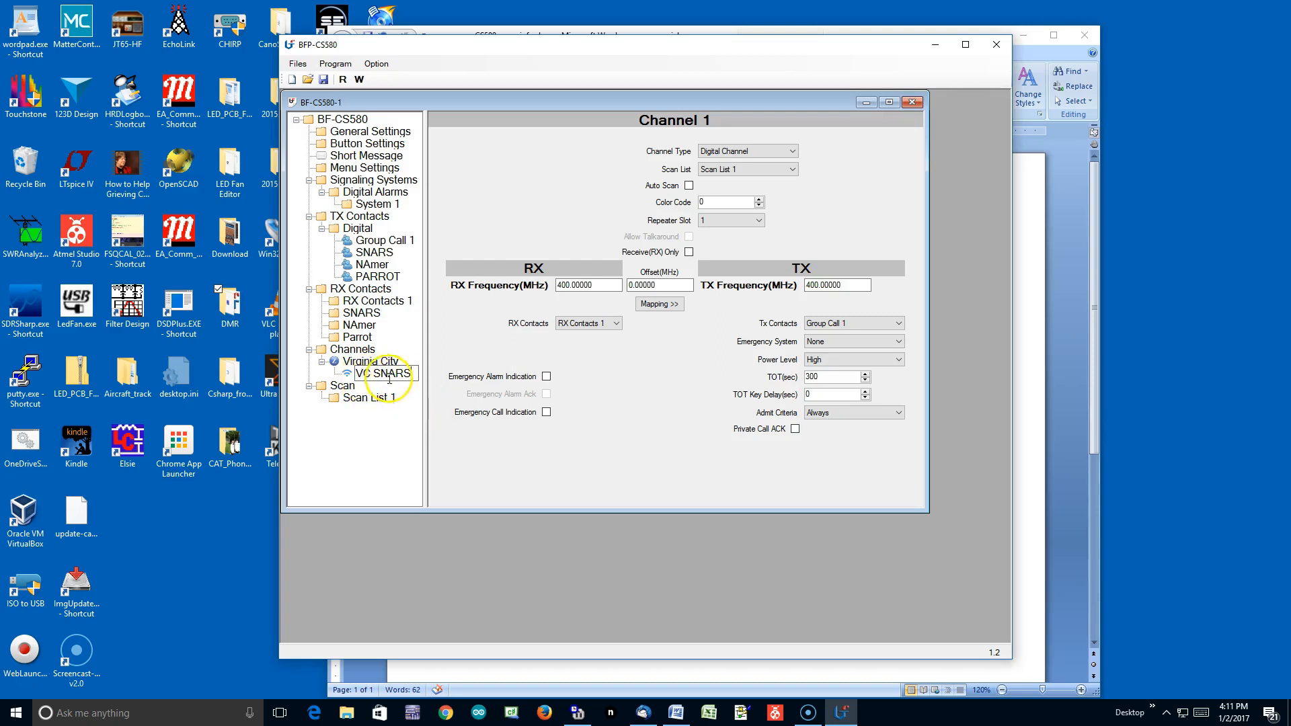
left_click(651, 393)
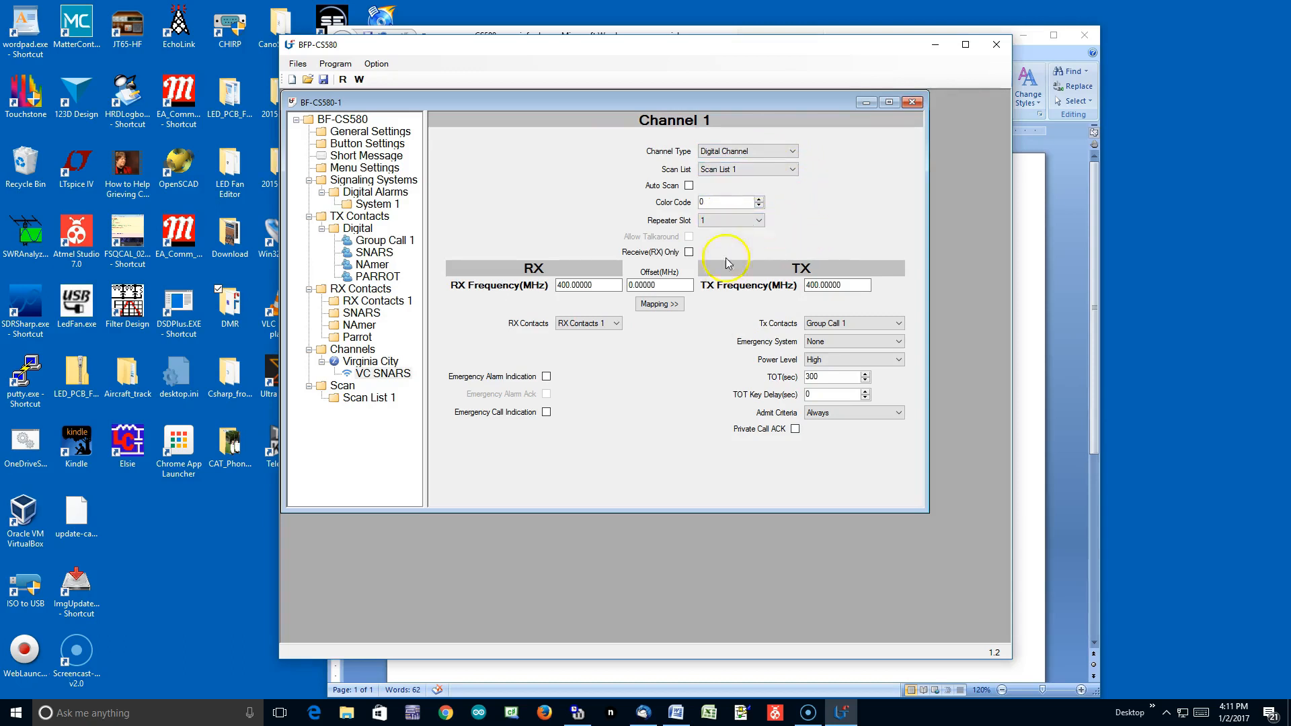
Look up the Virginia City repeater's color code in the Word document and set the VC SNARS channel's Color Code to 1 in BFP-CS580
left_click(736, 679)
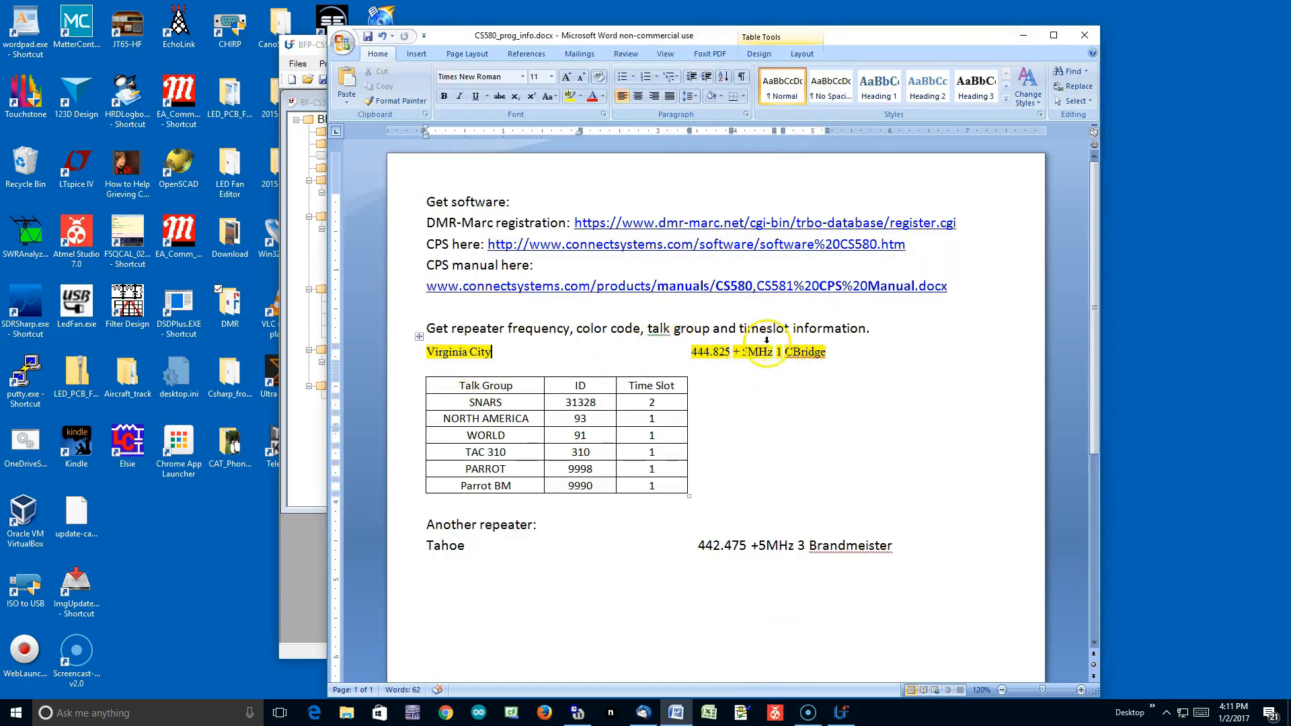
left_click(296, 479)
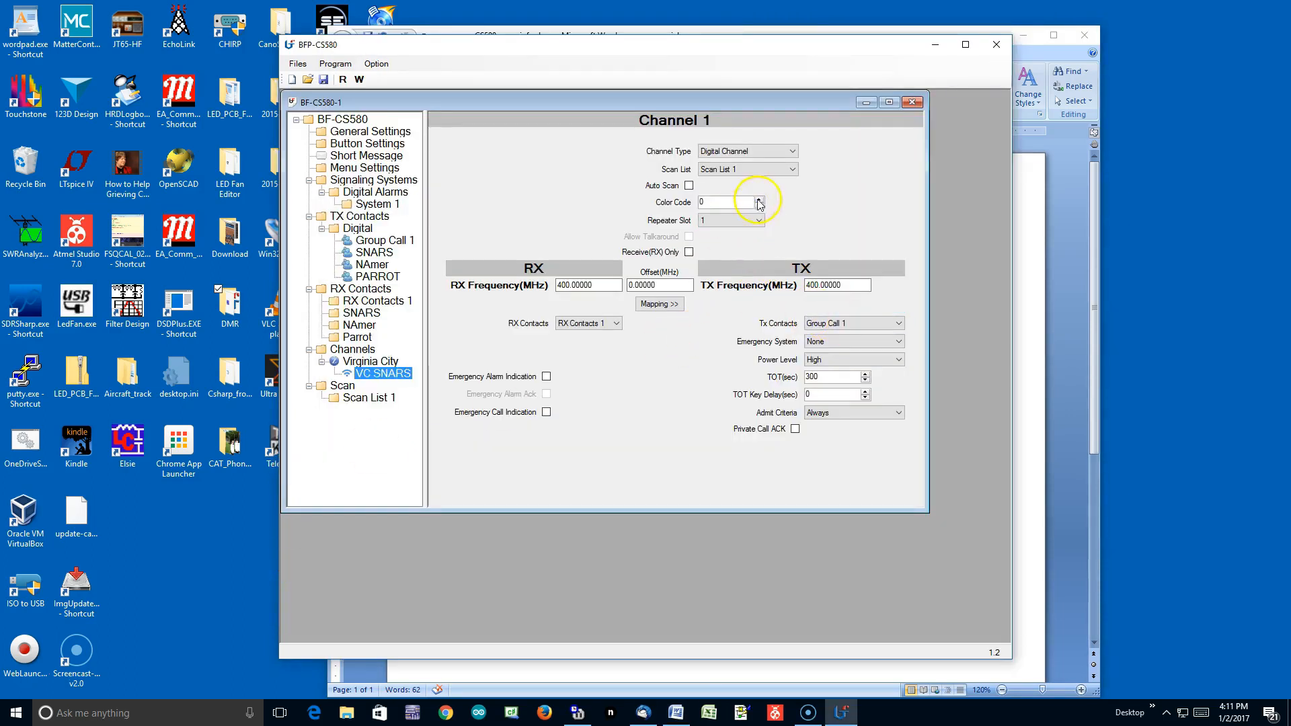
left_click(759, 201)
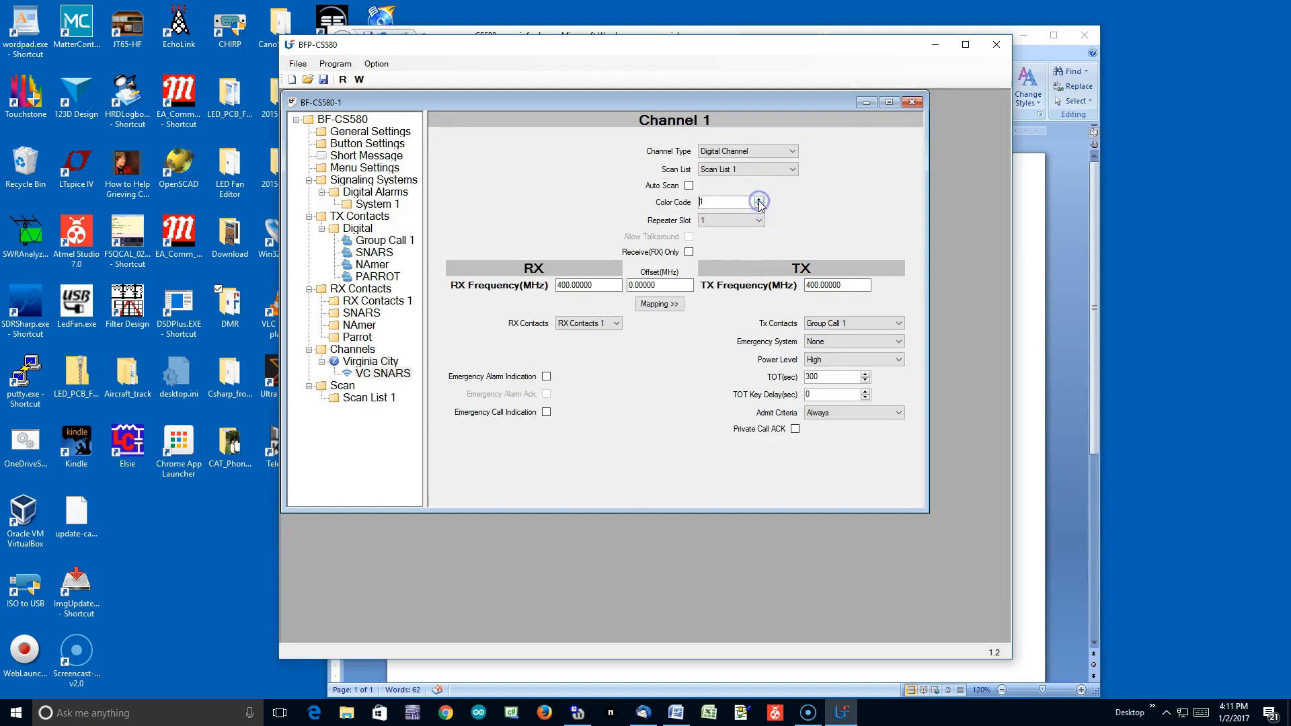
Look up the SNARS talk group's time slot in the Word document and set the VC SNARS channel's Repeater Slot to 2 in BFP-CS580
left_click(462, 669)
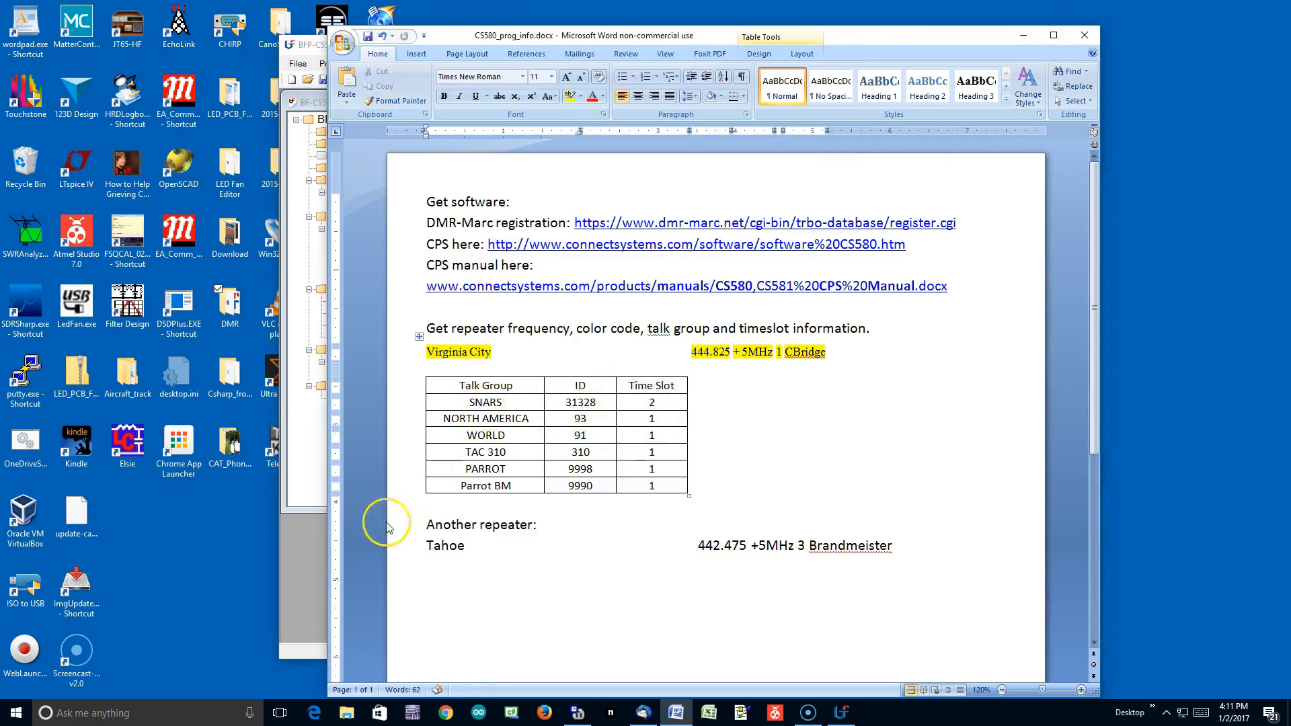
left_click(321, 491)
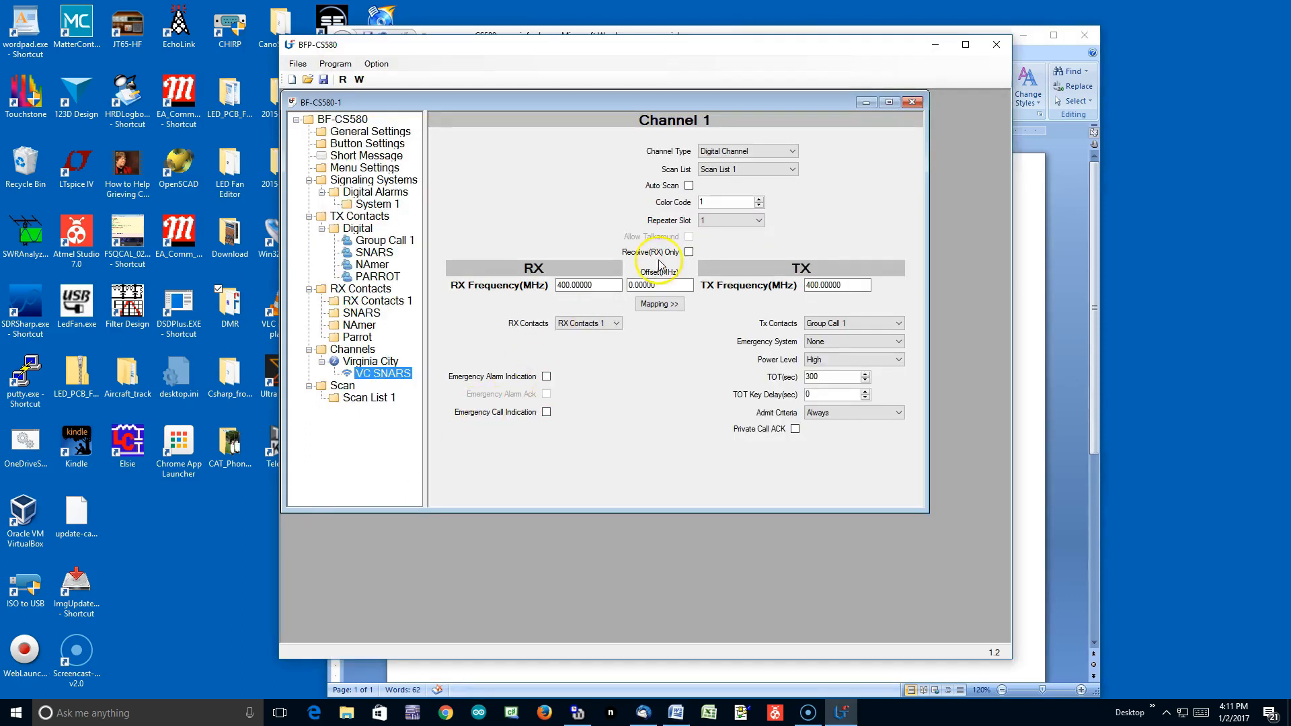
left_click(760, 222)
left_click(750, 241)
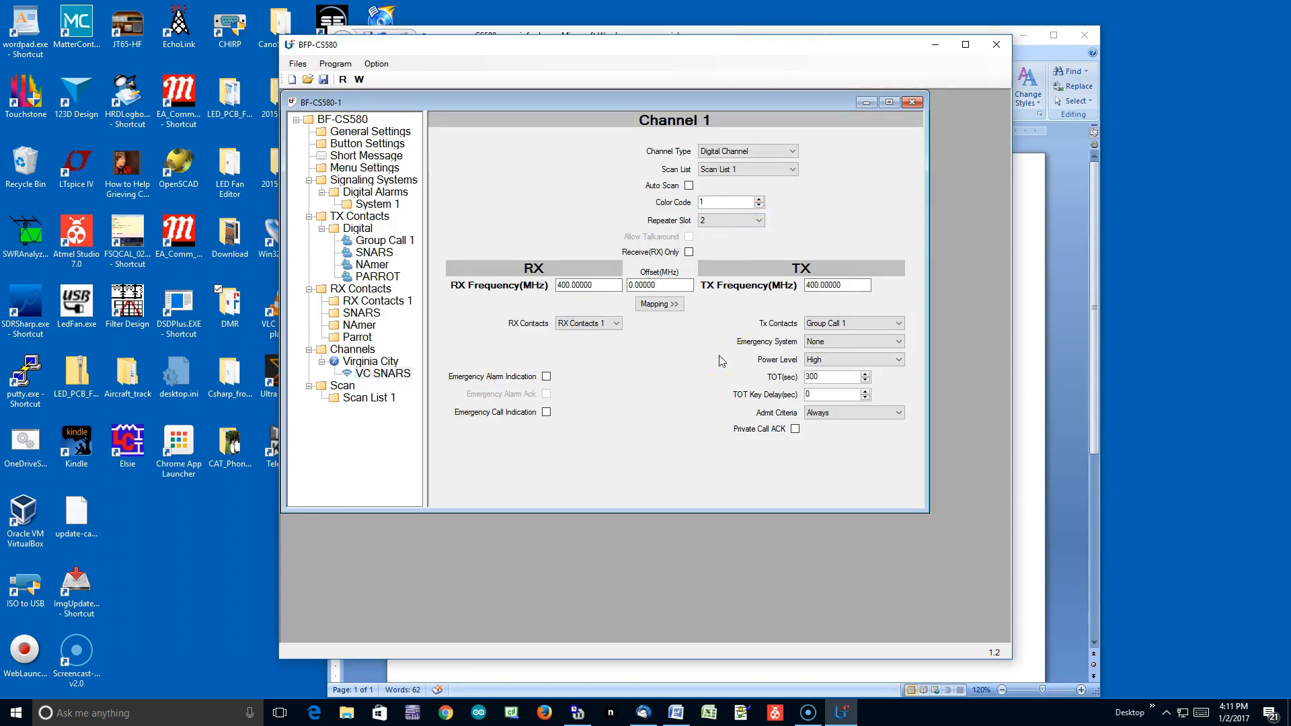
Check the Virginia City frequency in the Word document, and set VC SNARS to RX 444.825 MHz and TX 449.825 MHz in BFP-CS580
left_click(511, 672)
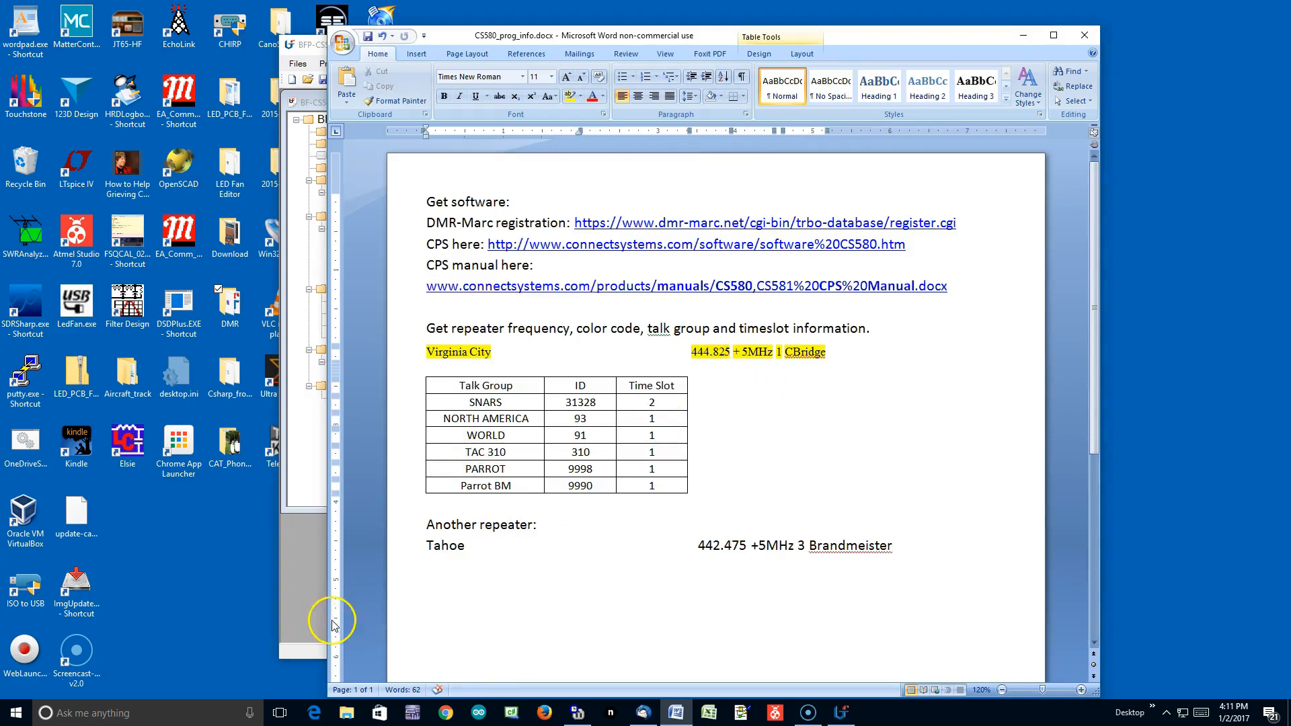
left_click(305, 599)
left_click_drag(619, 282, 514, 285)
type("444.825")
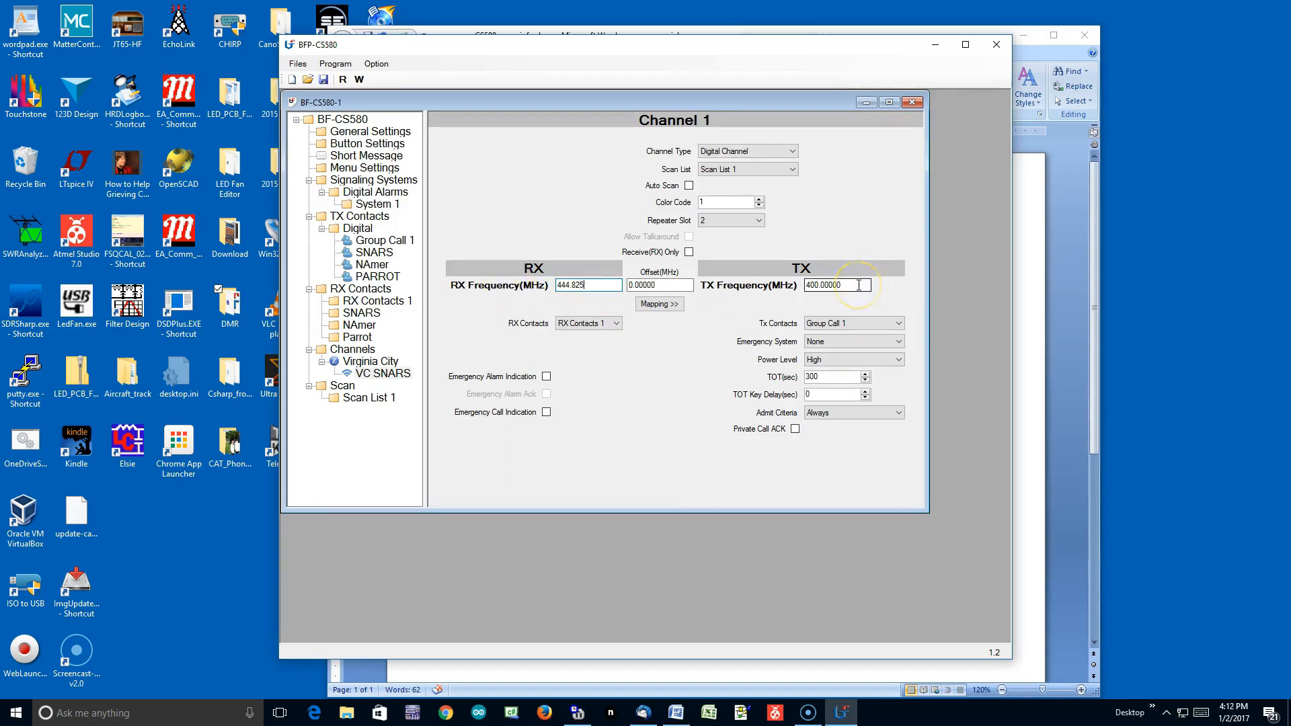
left_click_drag(858, 285, 788, 304)
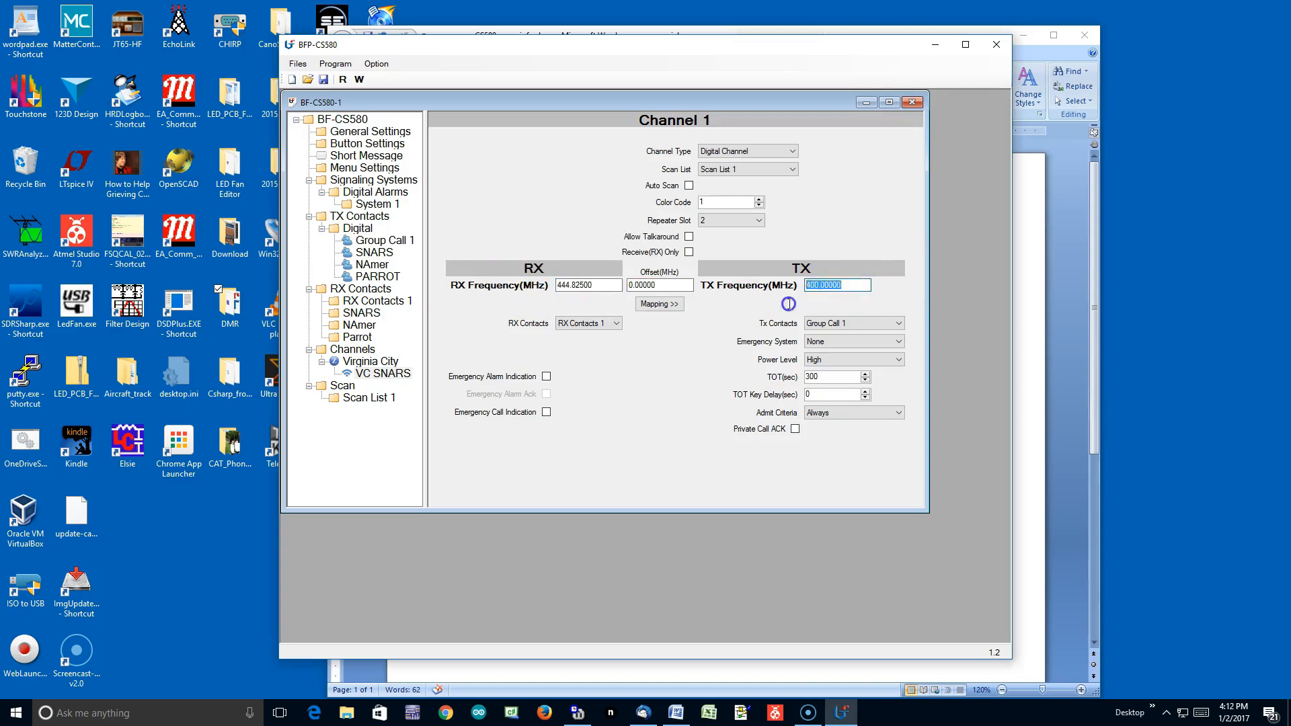
type("44")
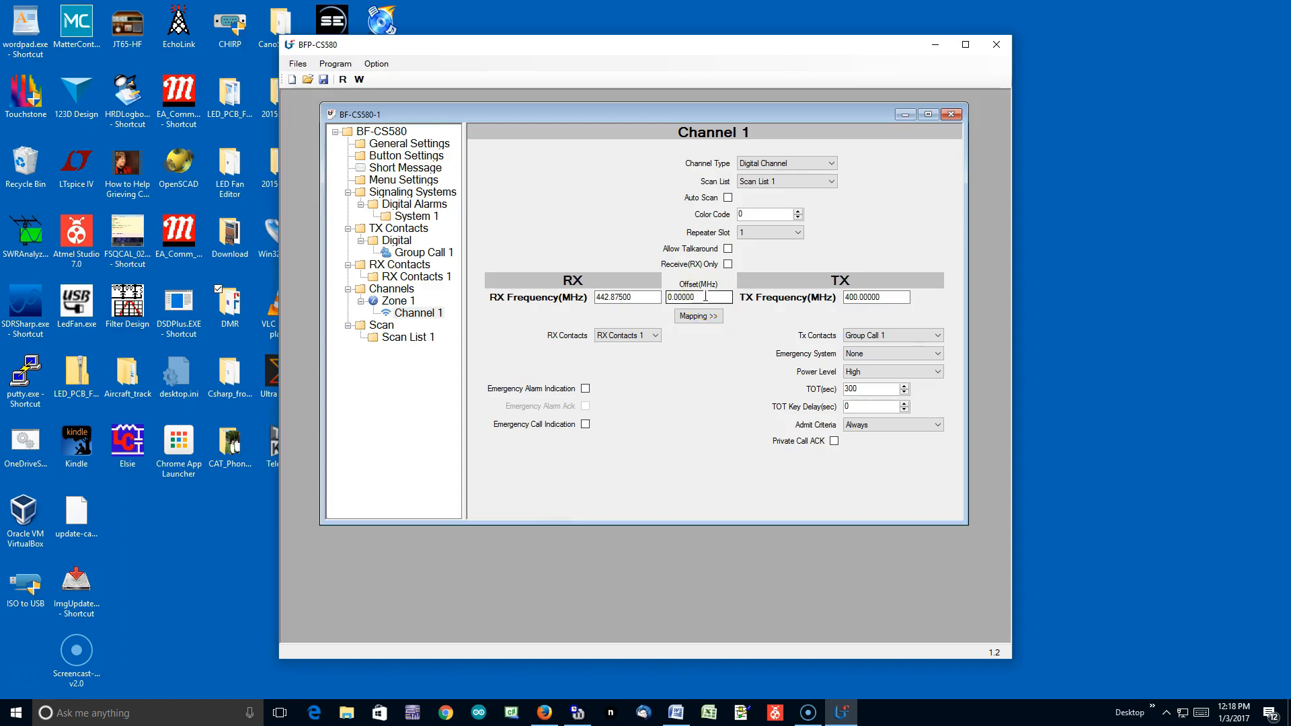
Set Channel 1's offset to 5 MHz and map the TX frequency from its 442.875 MHz RX frequency
left_click_drag(707, 296, 533, 302)
type("5")
left_click(735, 410)
left_click(699, 321)
left_click(714, 357)
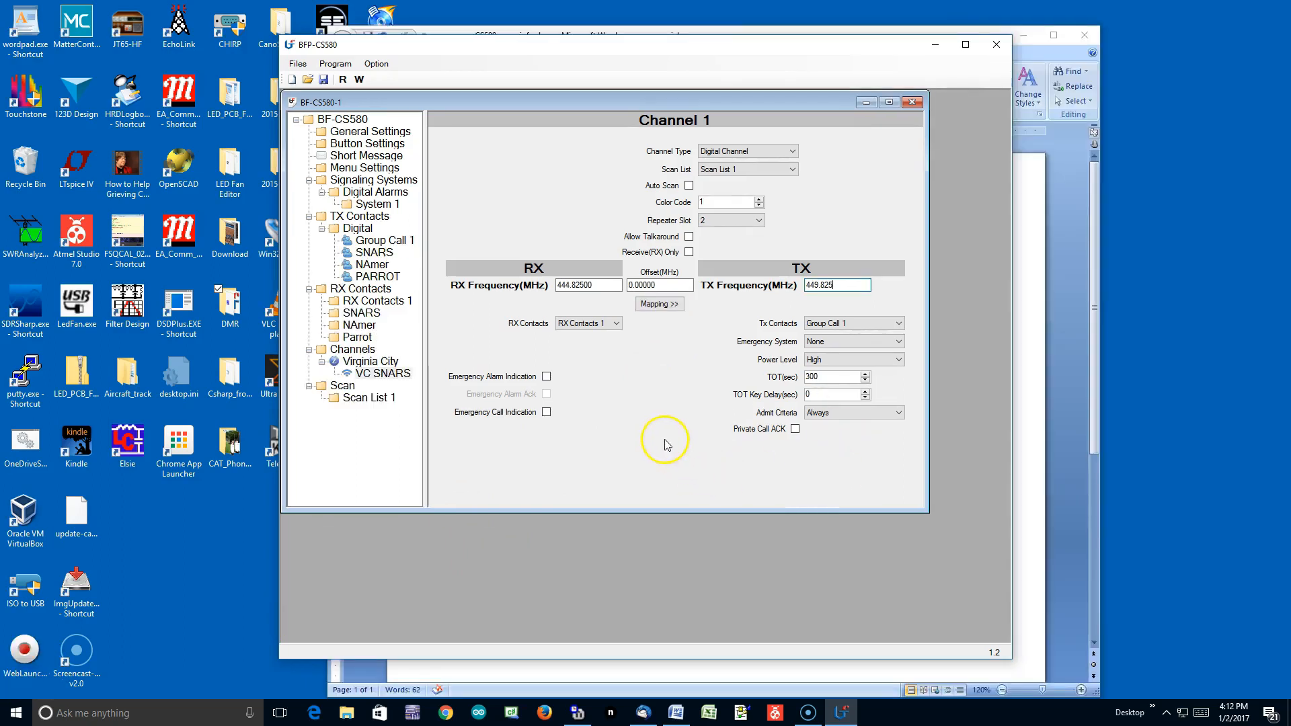
Set the VC SNARS channel's TX and RX contacts to SNARS and its Admit Criteria to Color Code Free
left_click(646, 416)
left_click(901, 325)
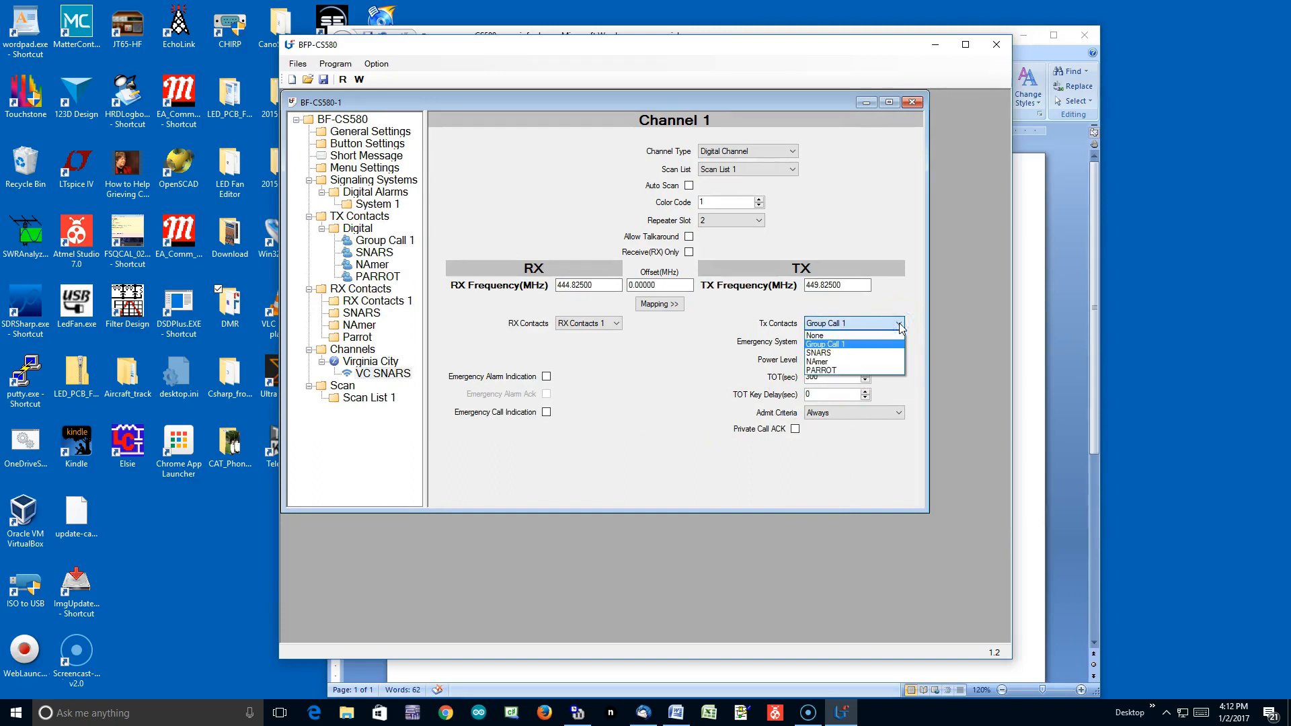
left_click(880, 353)
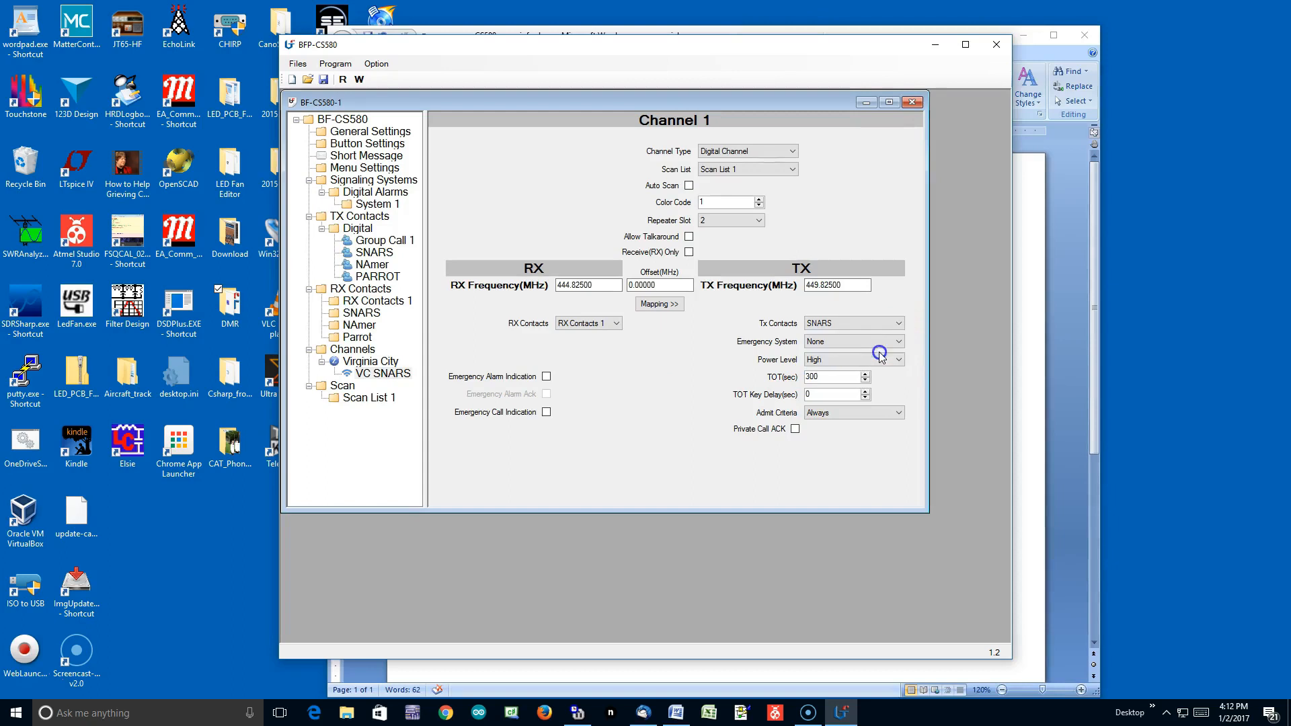
left_click(616, 324)
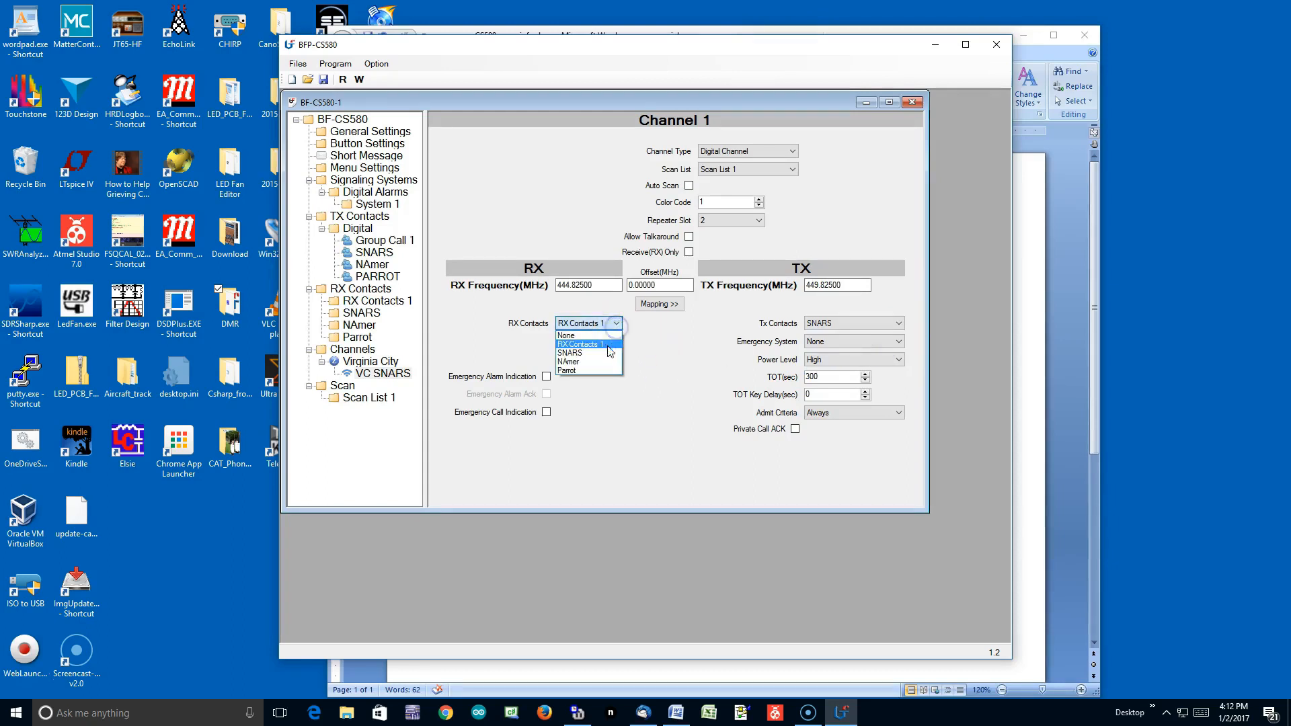
left_click(606, 354)
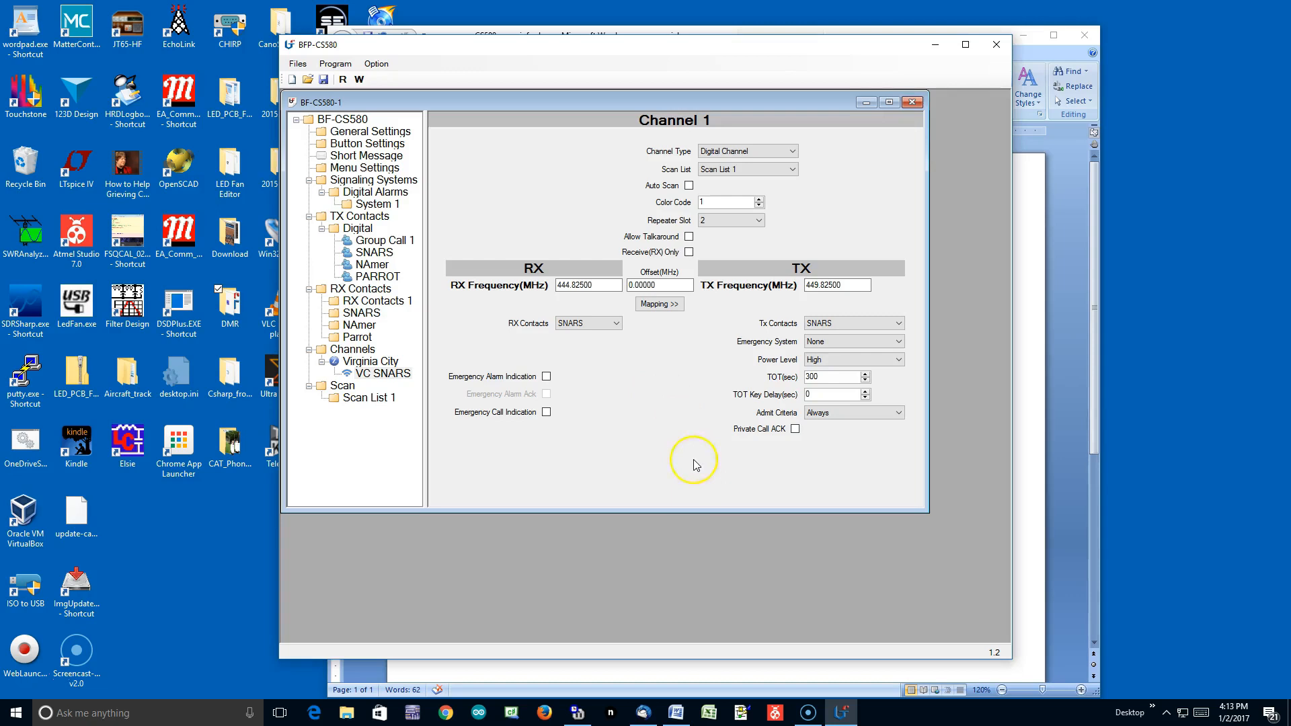
left_click(899, 414)
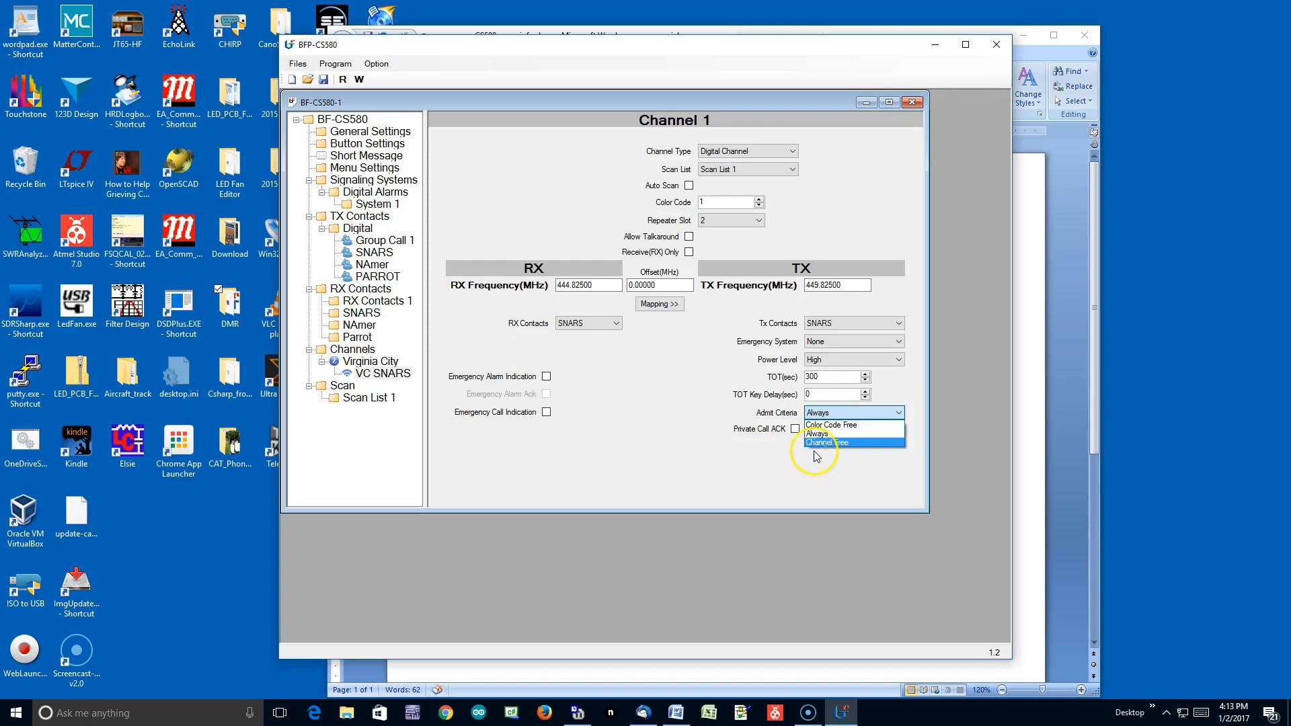
left_click(860, 421)
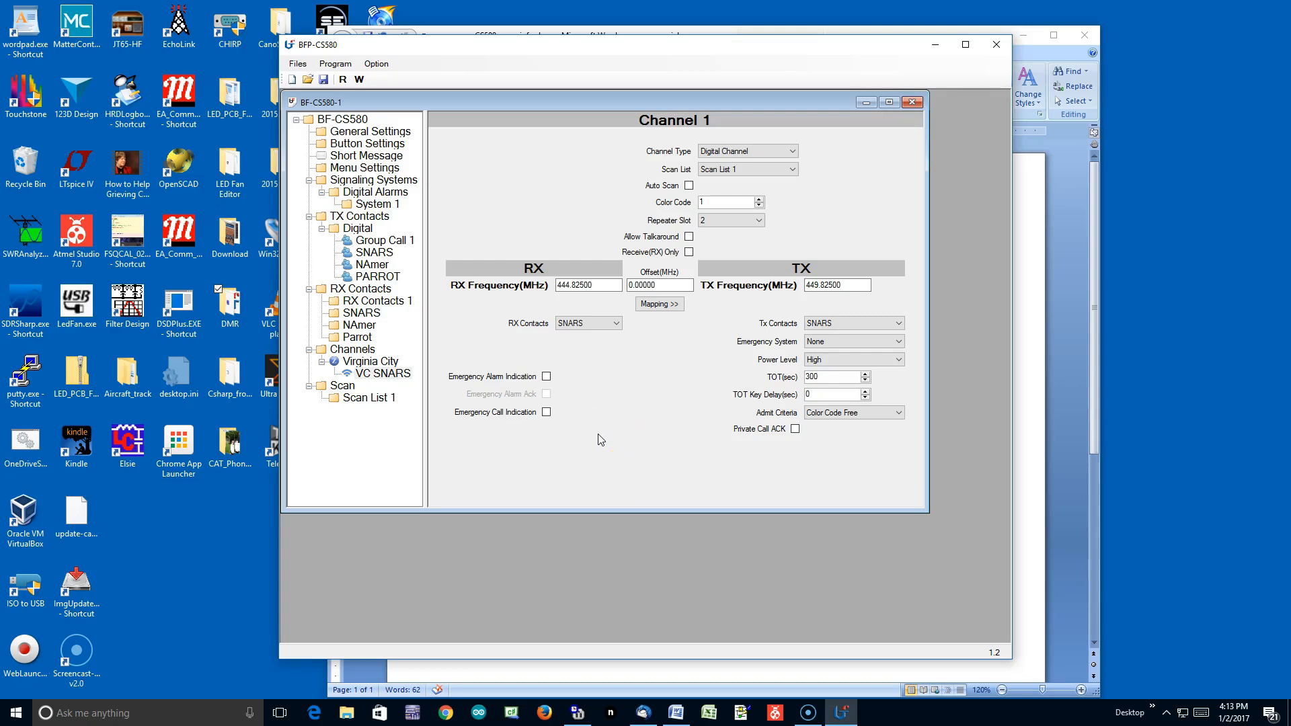
Copy the VC SNARS channel and paste the duplicate into the Virginia City zone
right_click(397, 379)
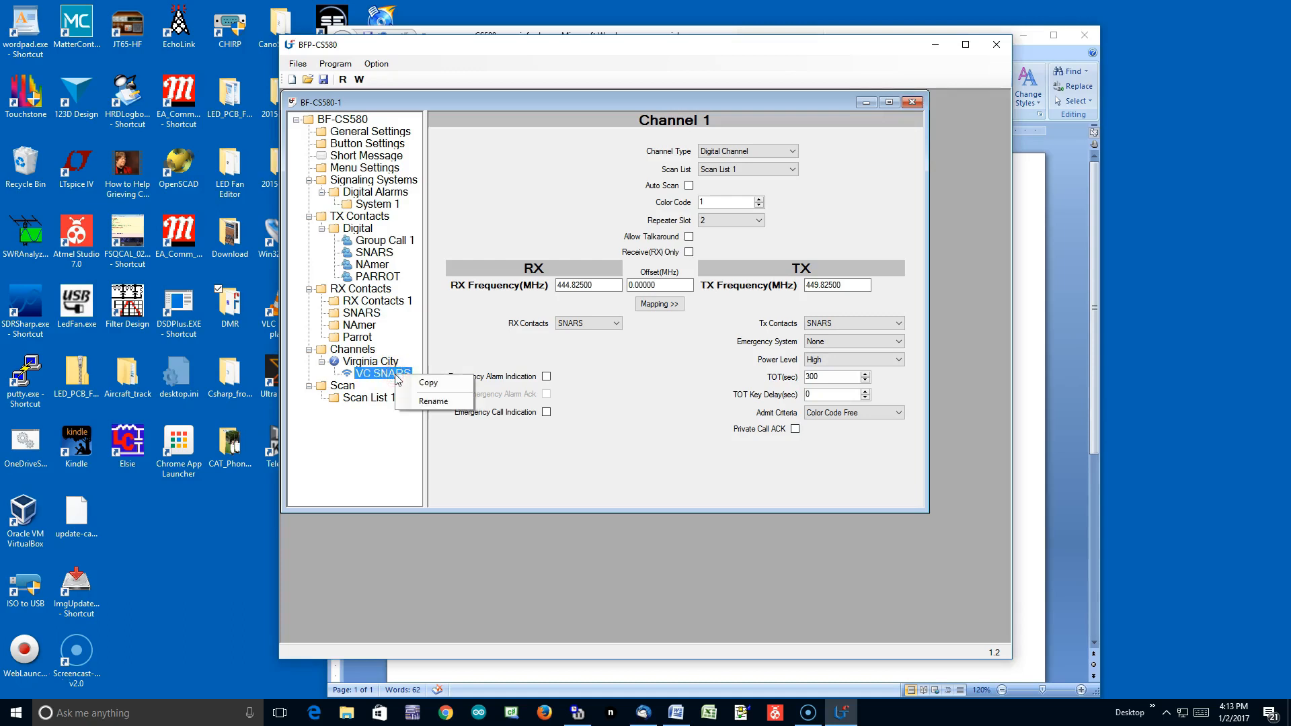
left_click(448, 385)
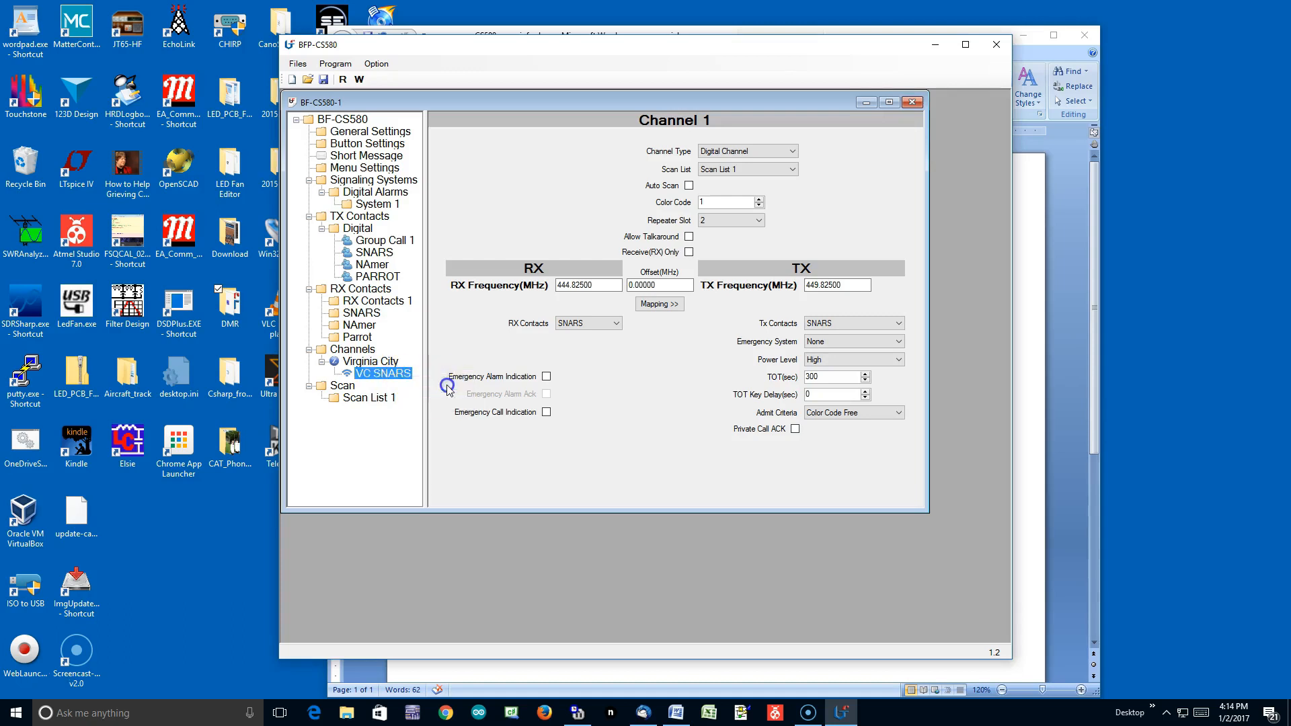
right_click(380, 365)
left_click(426, 402)
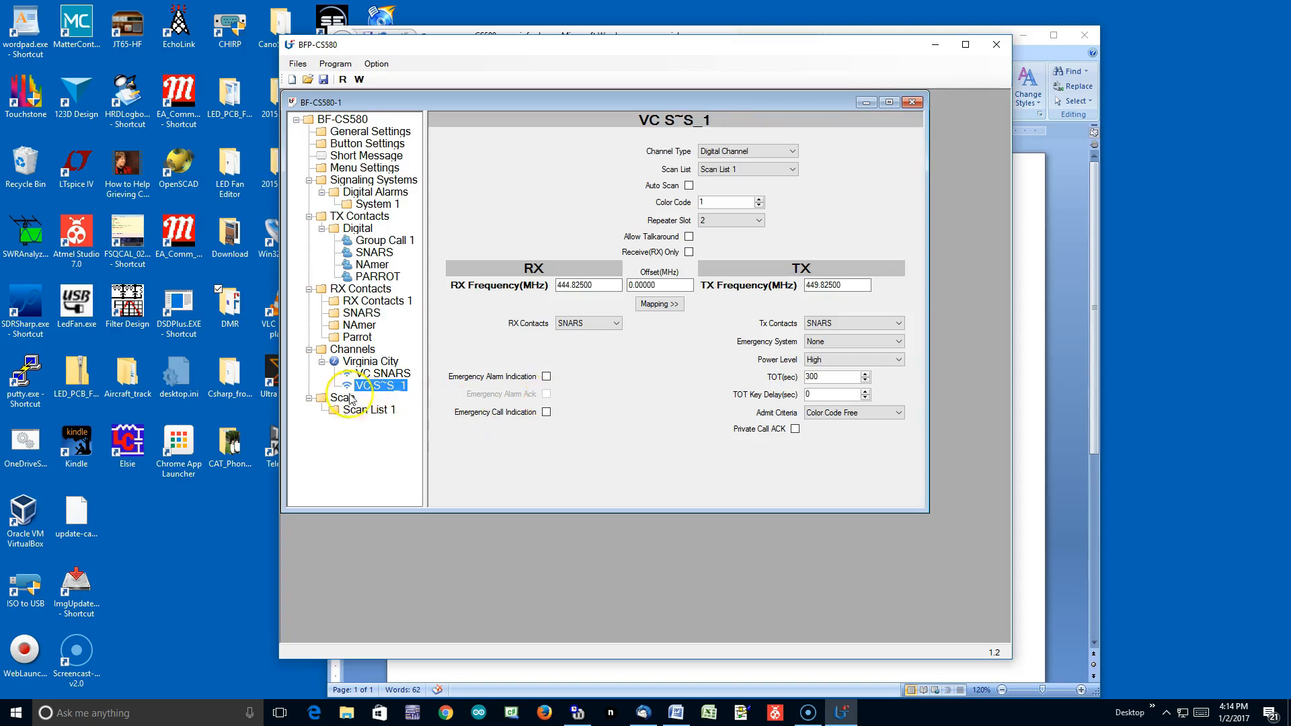
Rename the pasted channel in the Virginia City zone as VC NAmer
right_click(394, 389)
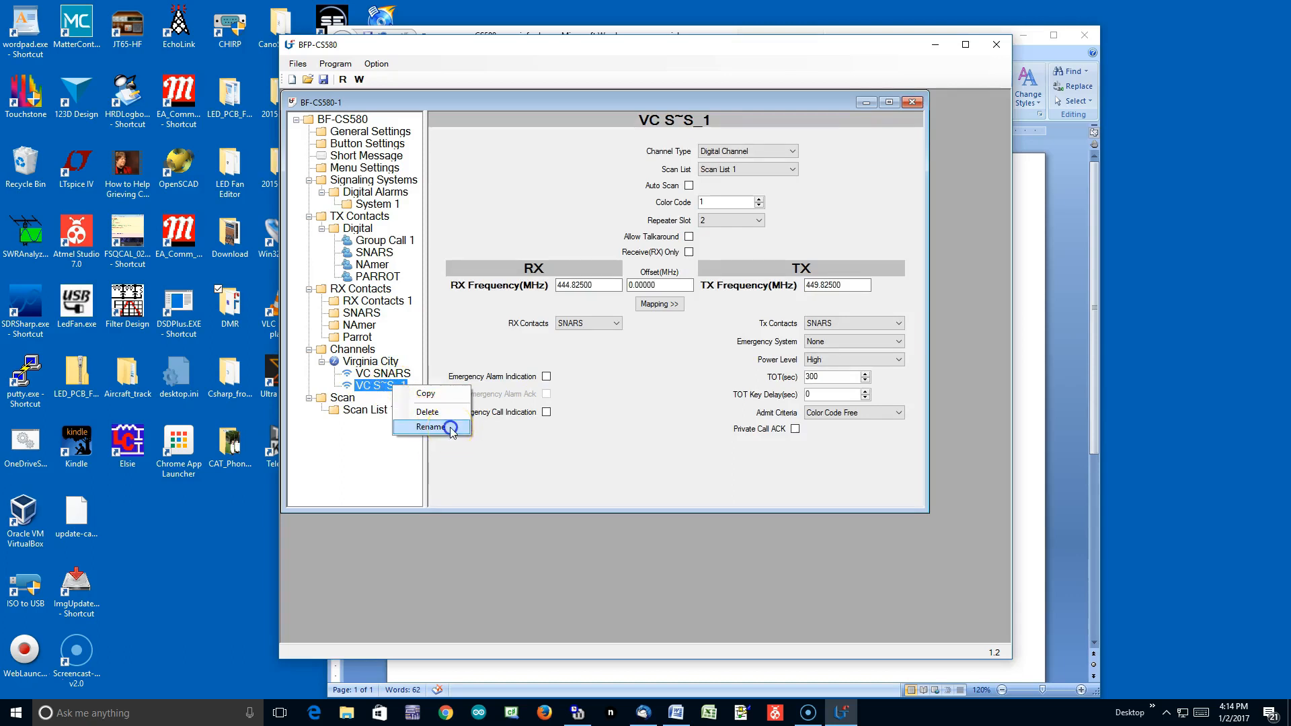
left_click(450, 430)
left_click(411, 386)
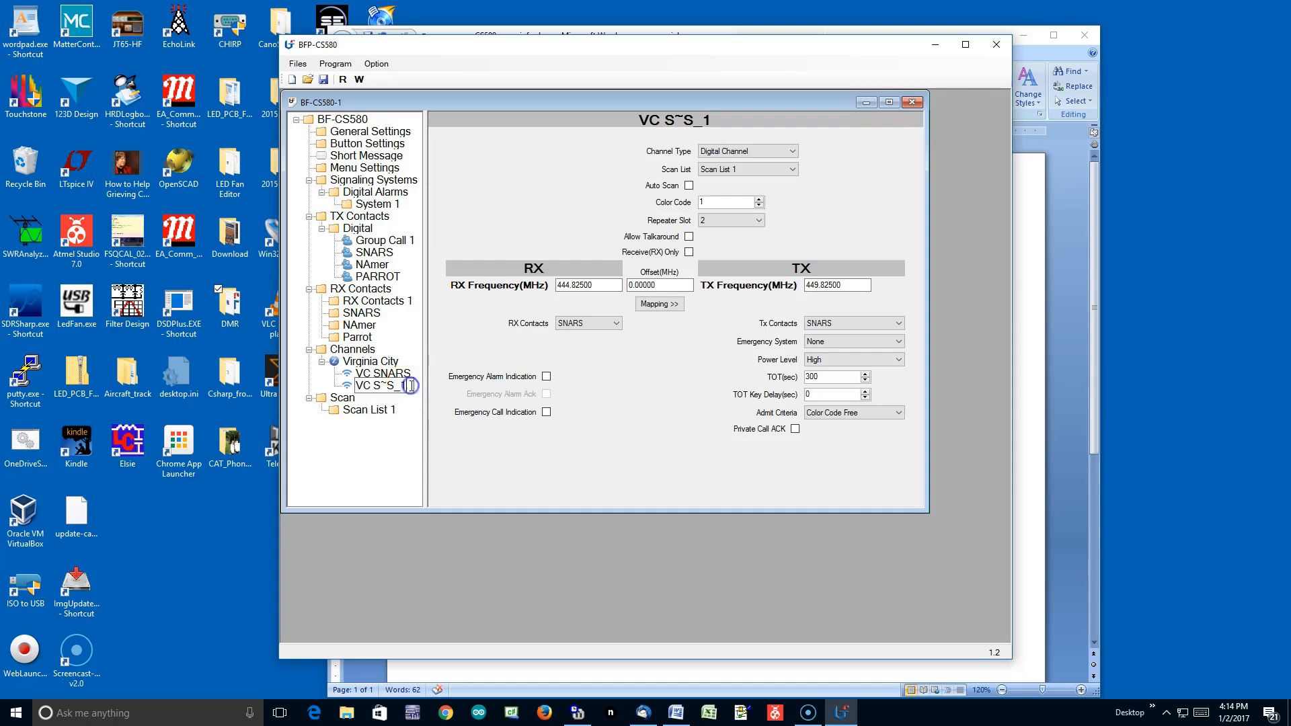
key("BackSpace")
key("BackSpace")
key("BackSpace")
key("BackSpace")
key("BackSpace")
type("NAmer")
left_click(500, 430)
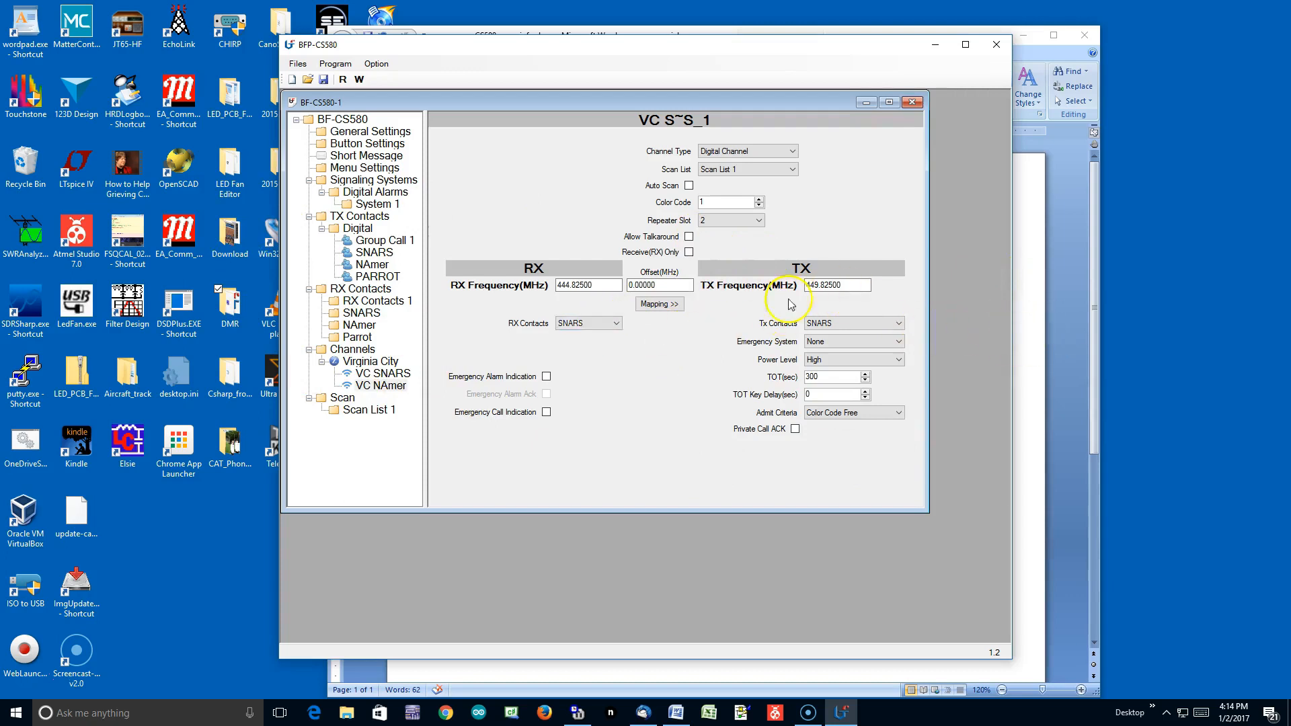
Look up North America's time slot in the Word document and set the VC NAmer channel's Repeater Slot to 1 in BFP-CS580
left_click(1034, 351)
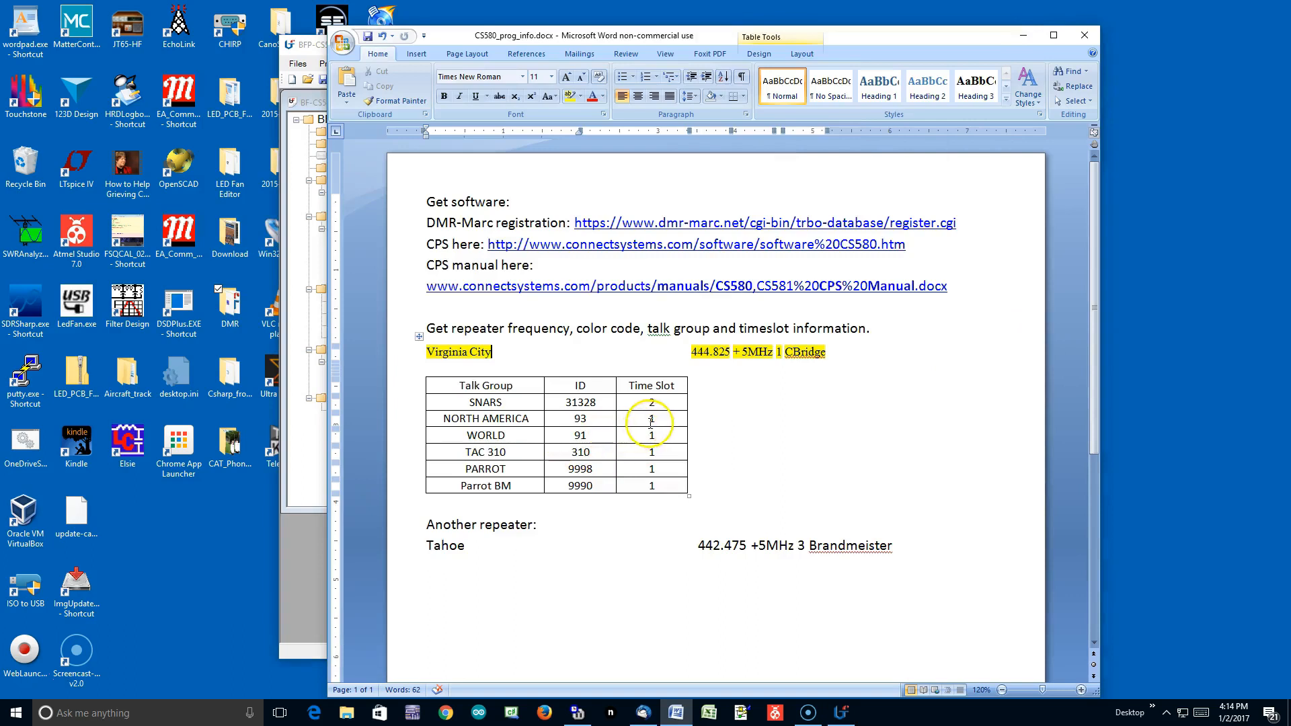
left_click(313, 570)
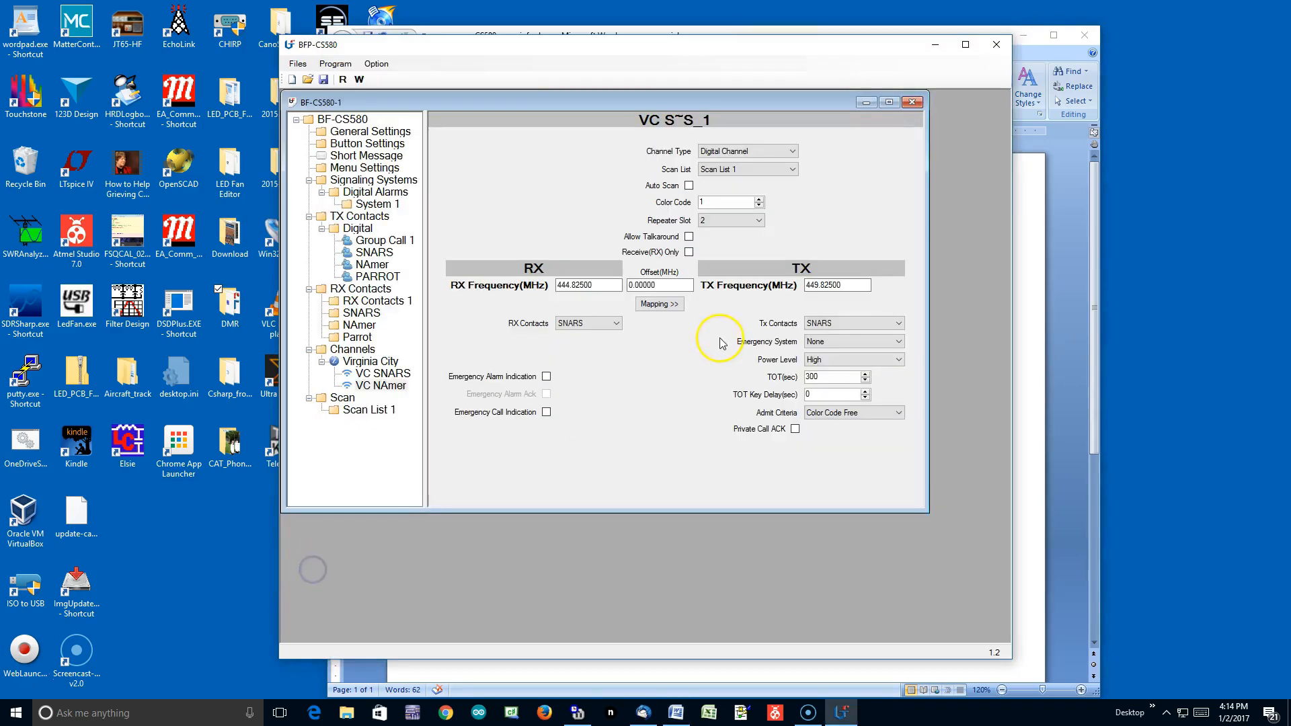
left_click(758, 222)
left_click(750, 233)
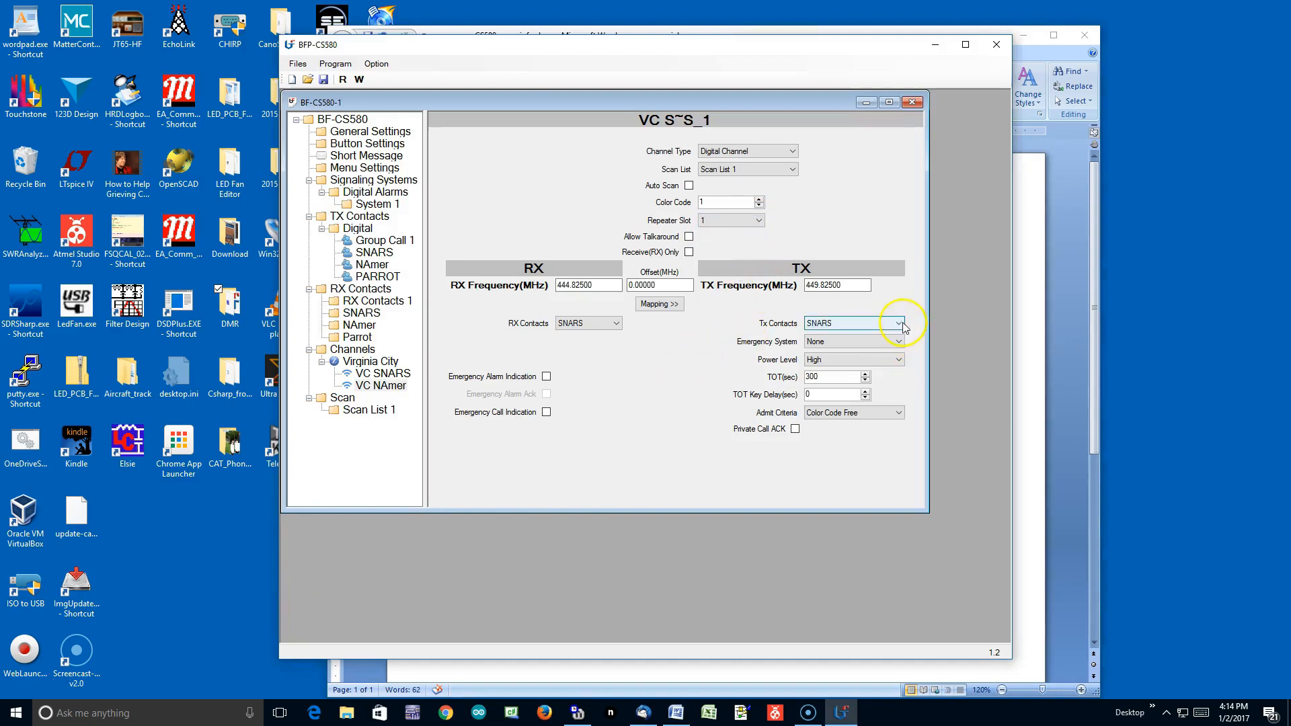
Set both the TX contact and the RX contacts list of the VC NAmer channel to NAmer
left_click(899, 324)
left_click(866, 363)
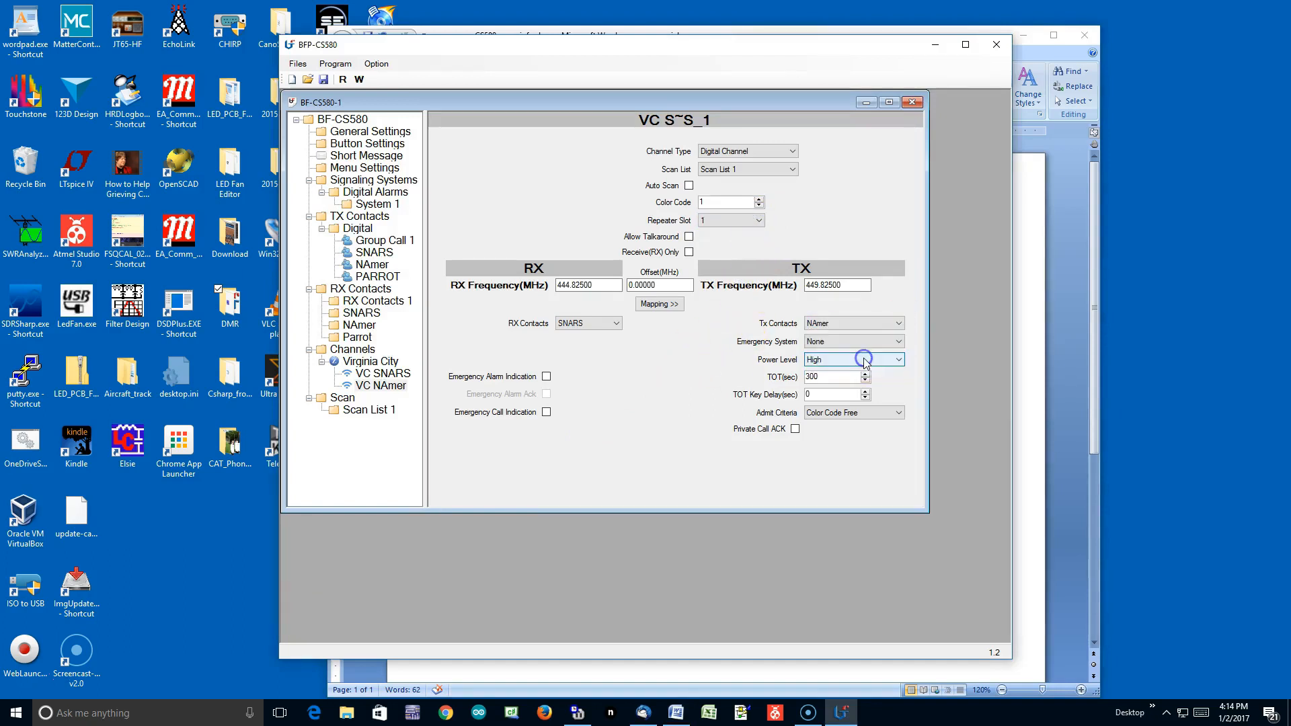
left_click(616, 323)
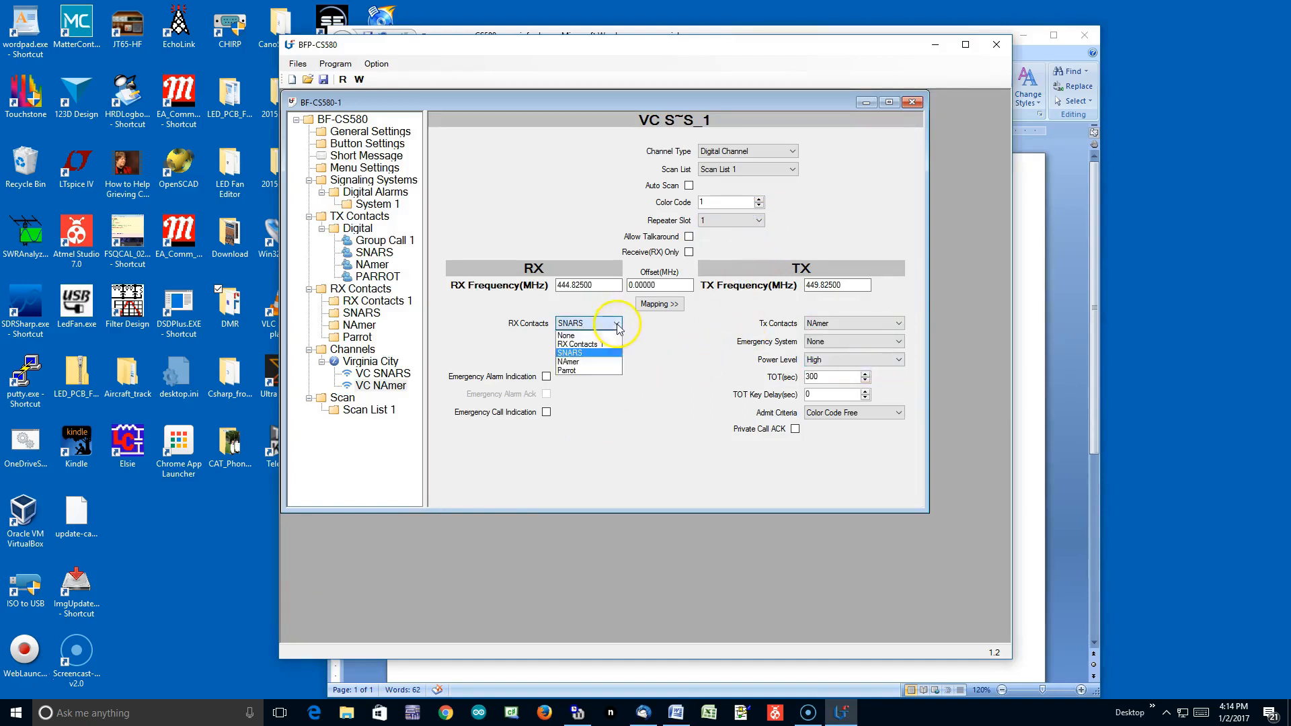
left_click(588, 362)
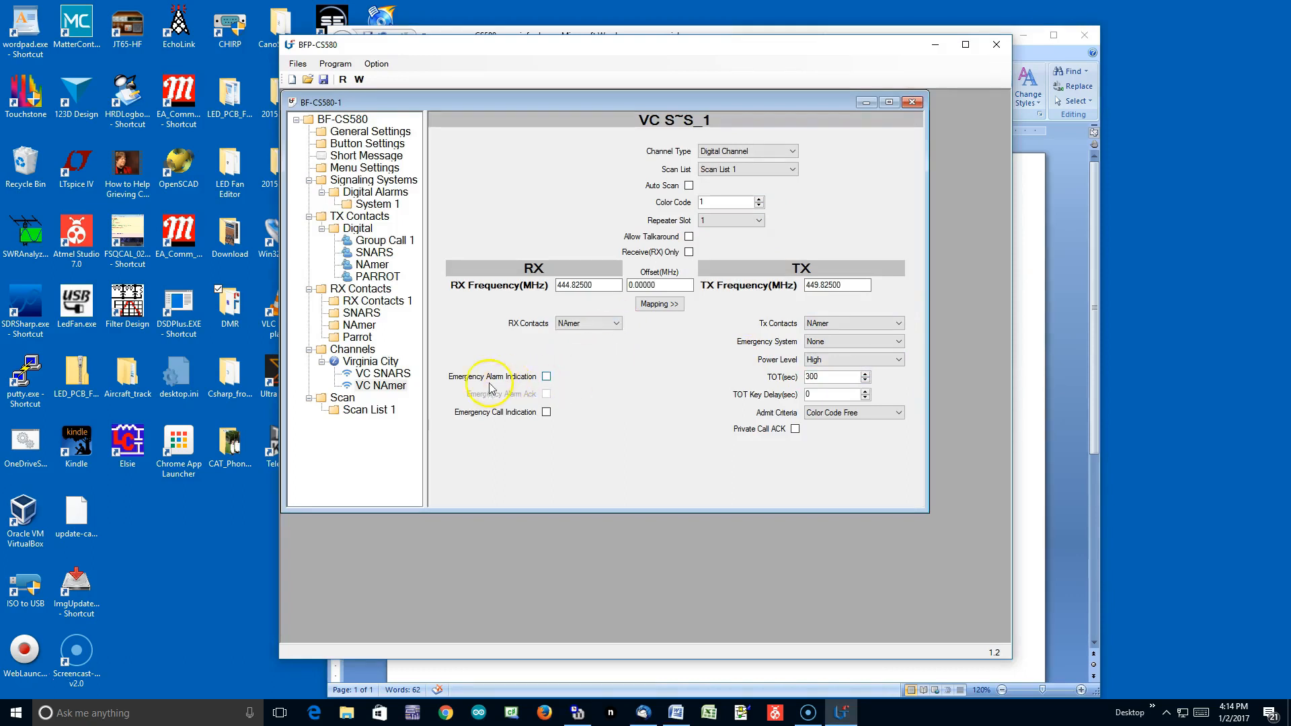
Paste another copy of the VC SNARS channel into the Virginia City zone and rename it VC Parrot
right_click(375, 364)
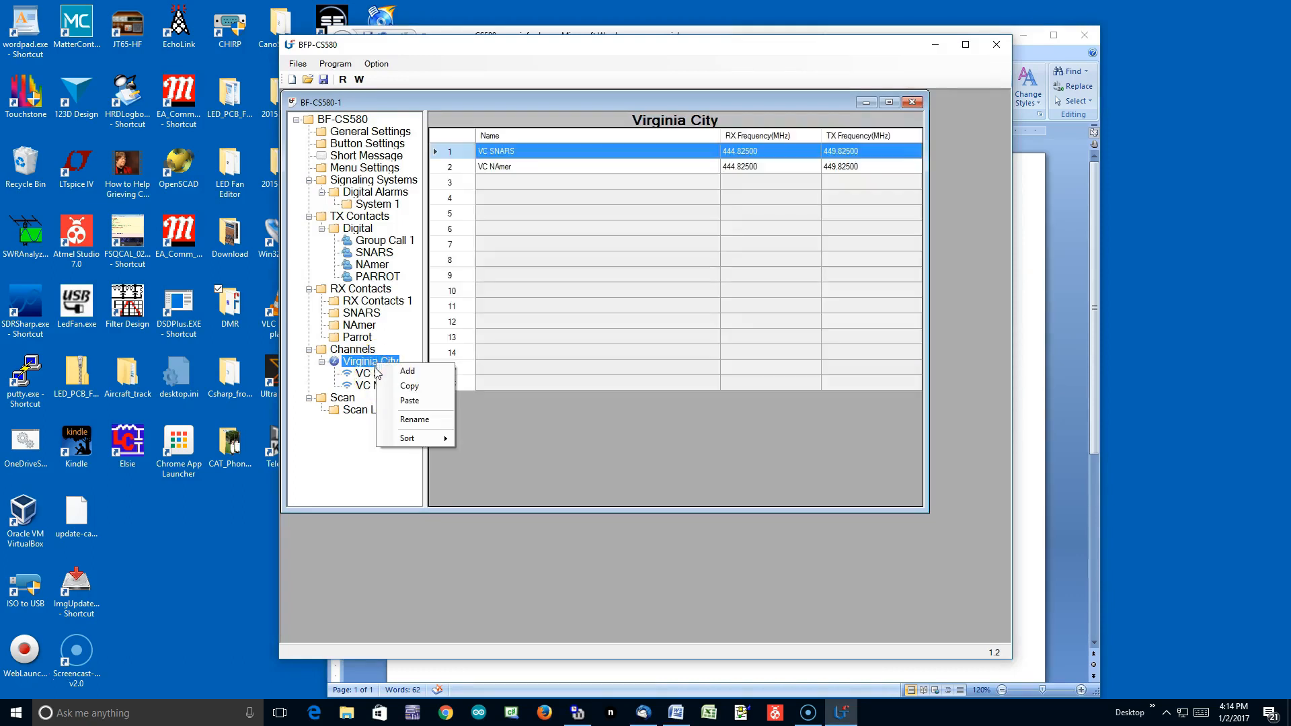
left_click(411, 402)
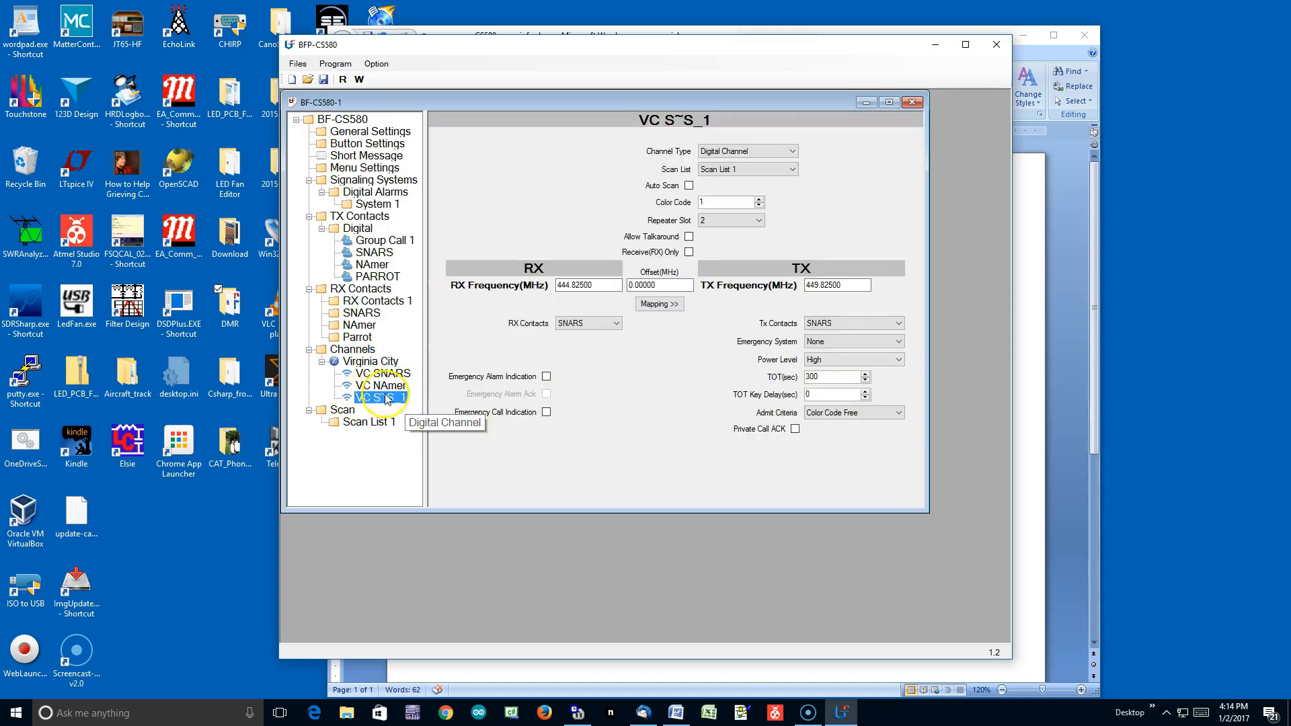
right_click(397, 401)
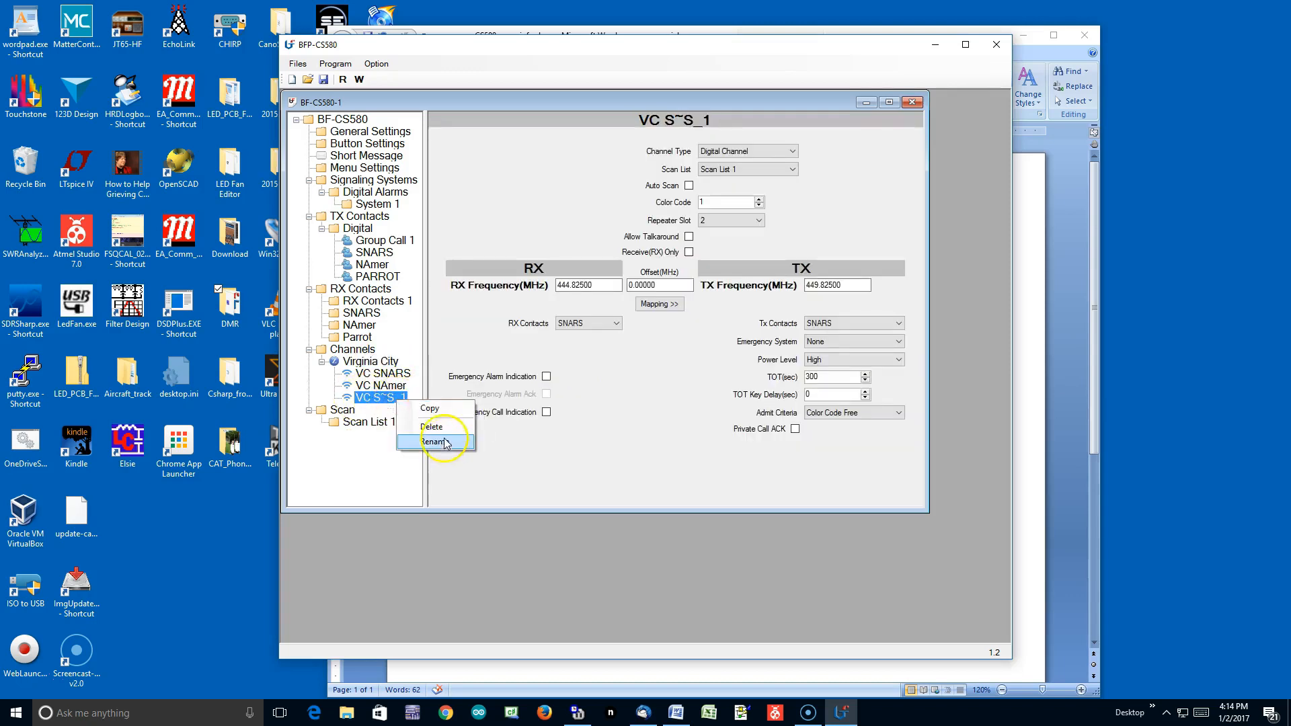
left_click(434, 441)
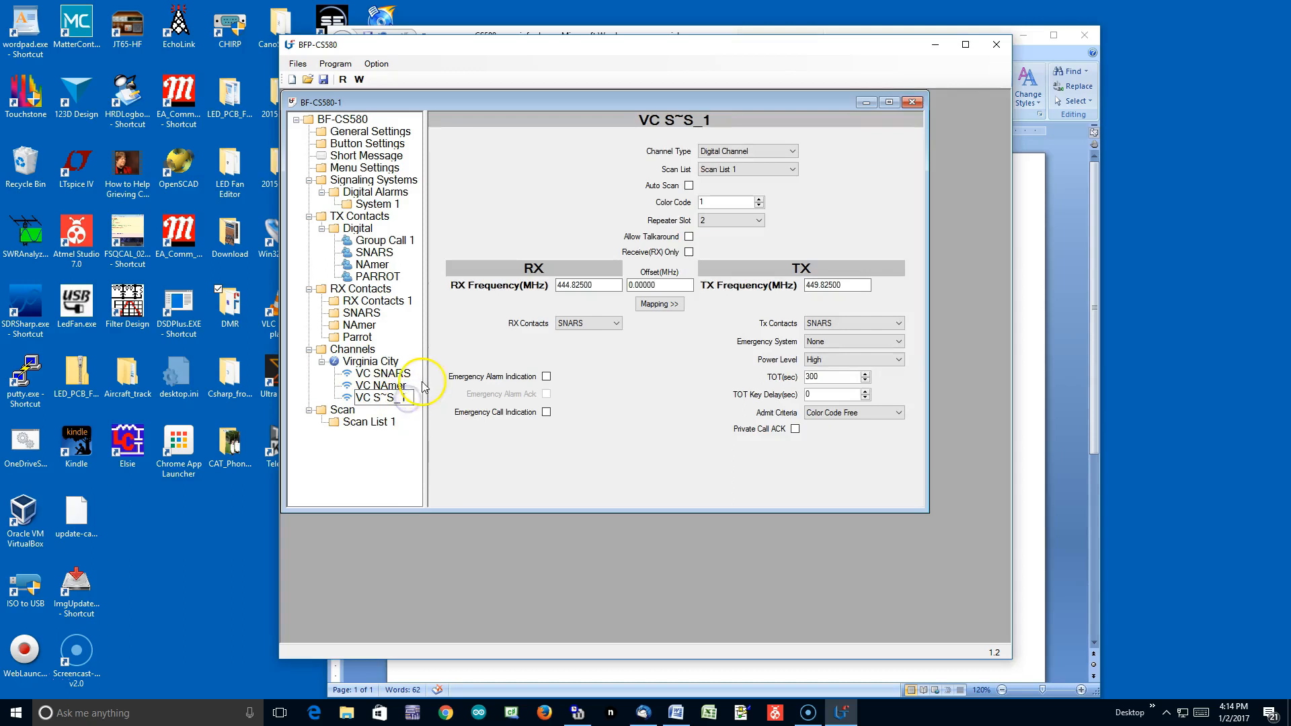
key("shift+Left")
key("shift+Left")
key("shift+Left")
key("shift+Left")
key("shift+Left")
type("Parrot")
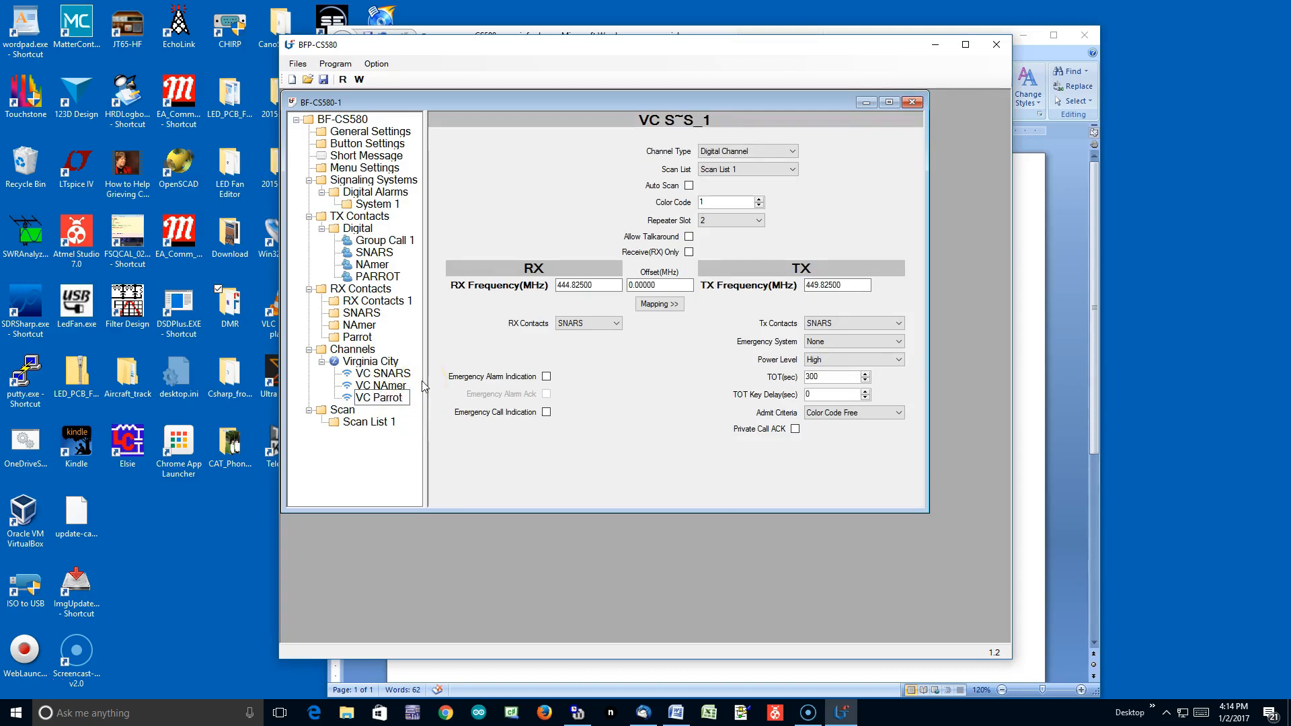
left_click(548, 491)
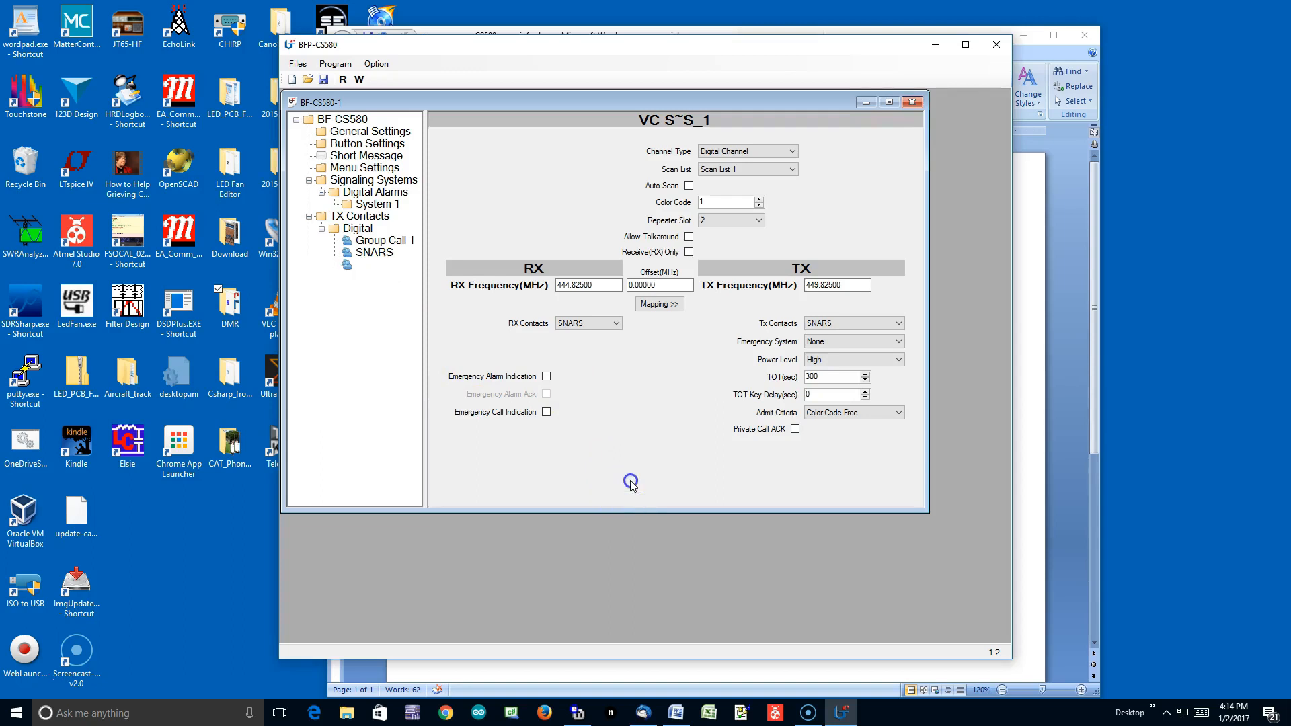
Set the VC Parrot channel's Repeater Slot to 1, its TX contact to PARROT and its RX contacts list to Parrot
left_click(748, 222)
left_click(751, 233)
left_click(899, 324)
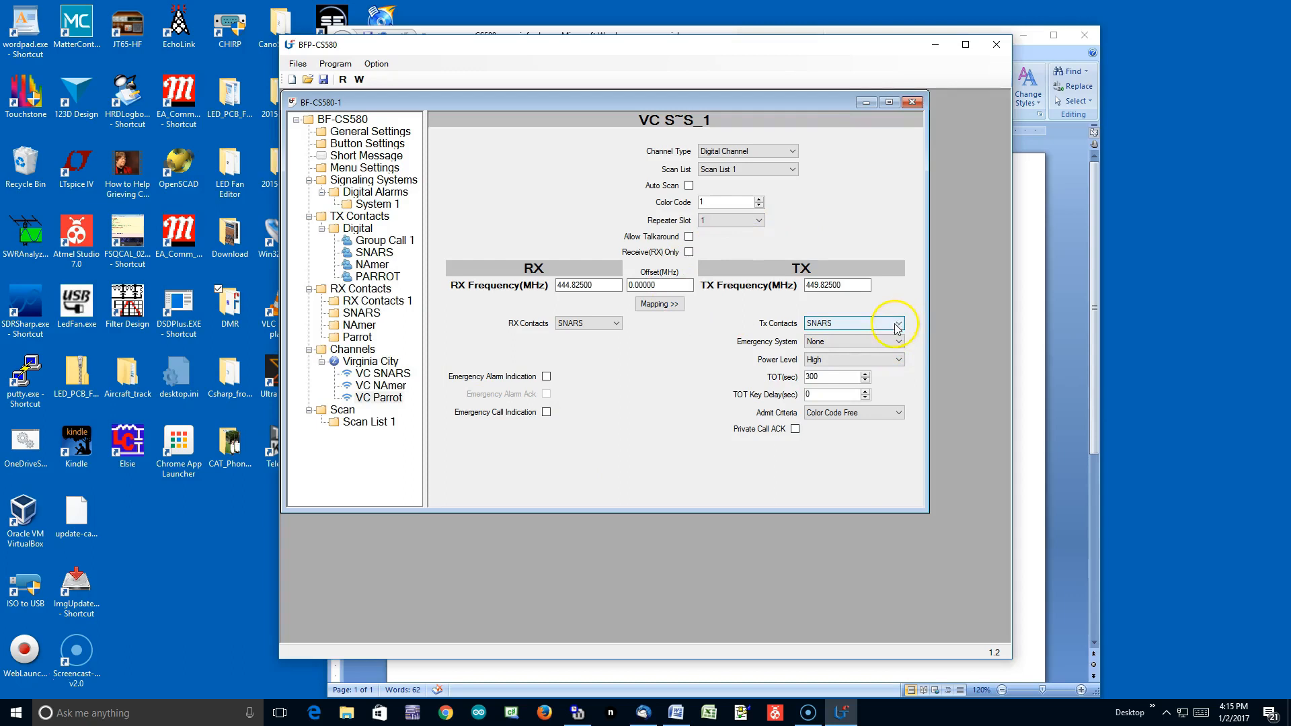
left_click(898, 325)
left_click(878, 370)
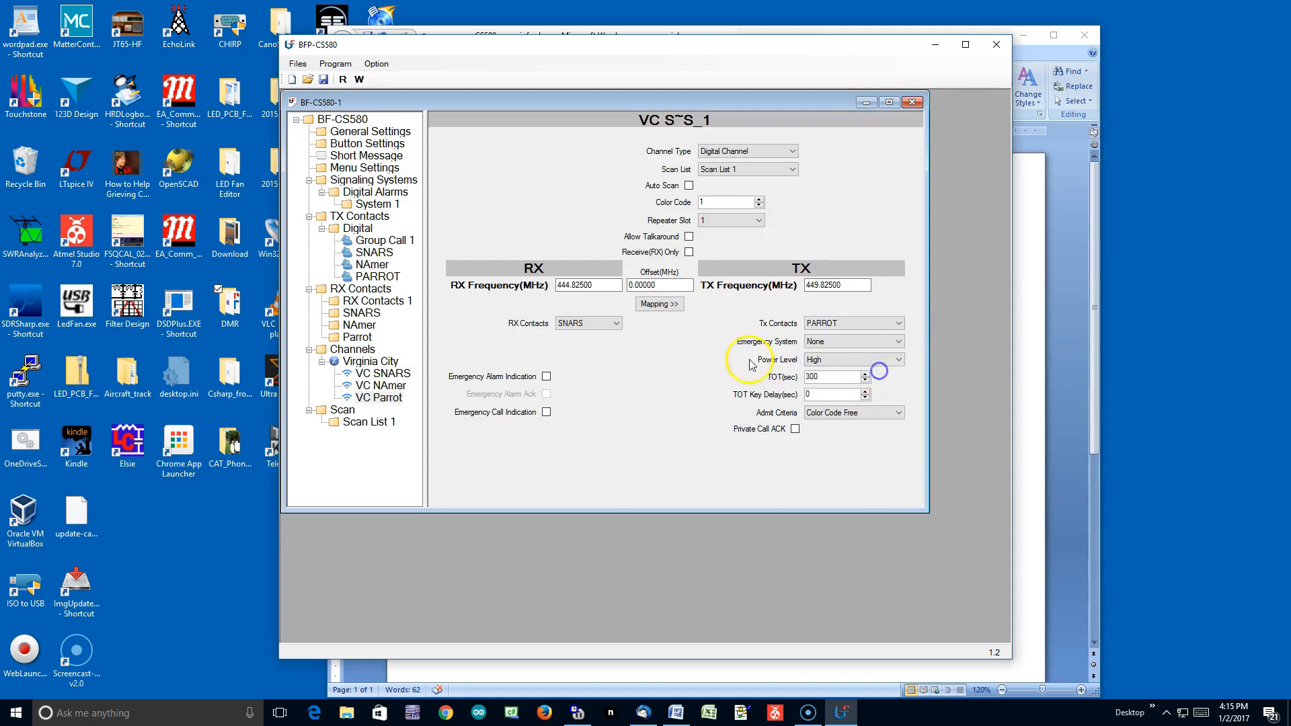
left_click(615, 323)
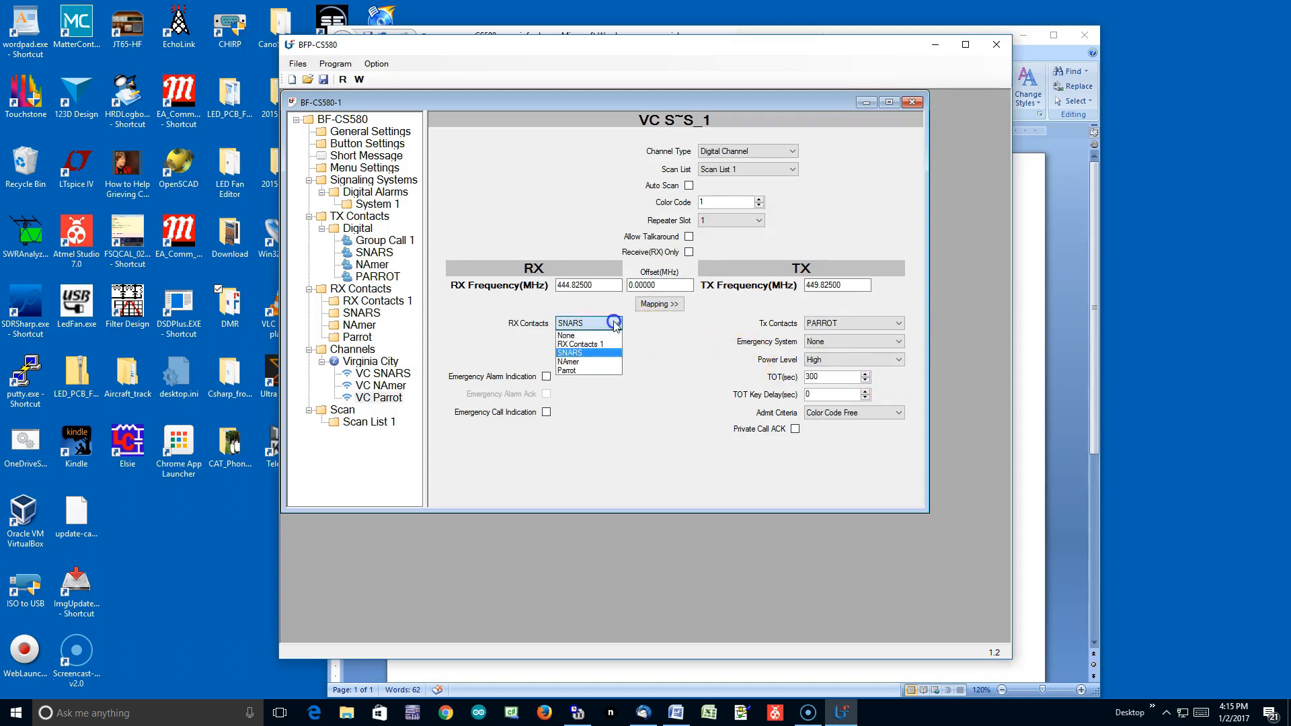
left_click(605, 370)
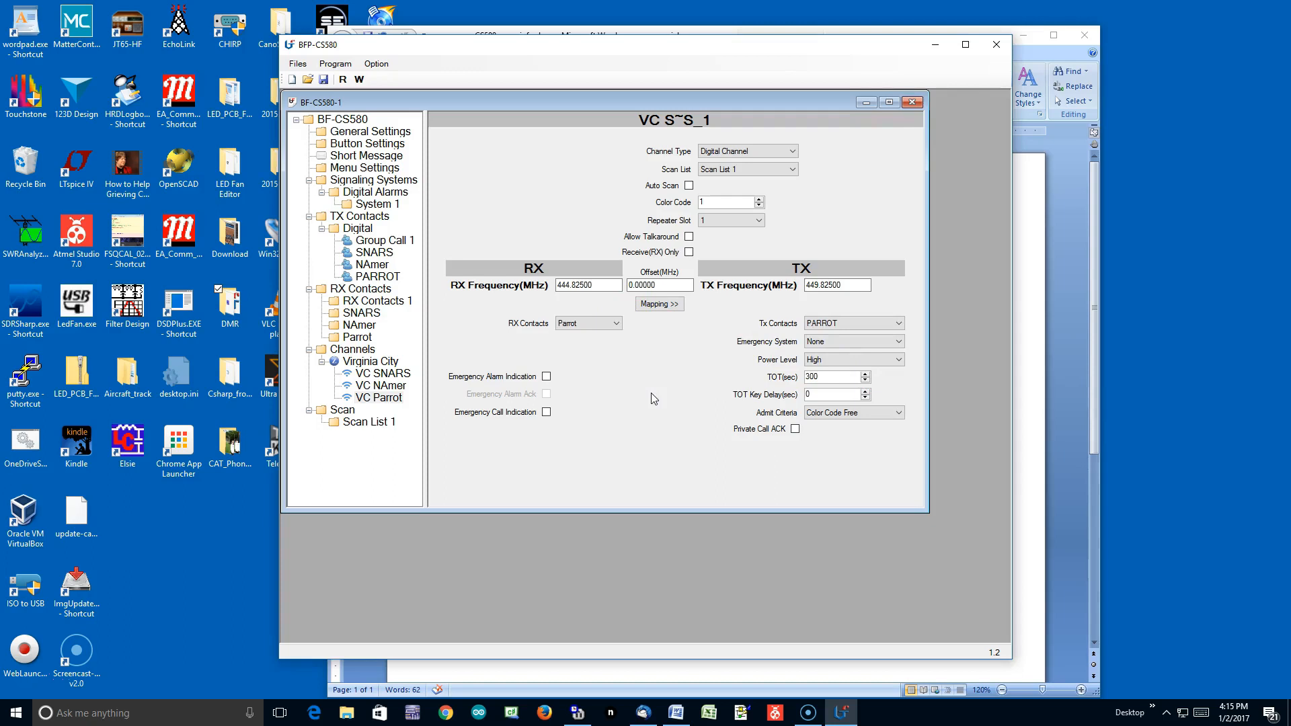
Review the Virginia City talk groups and the Tahoe repeater's frequency, offset and color code in the Word document, then return to BFP-CS580
left_click(1075, 553)
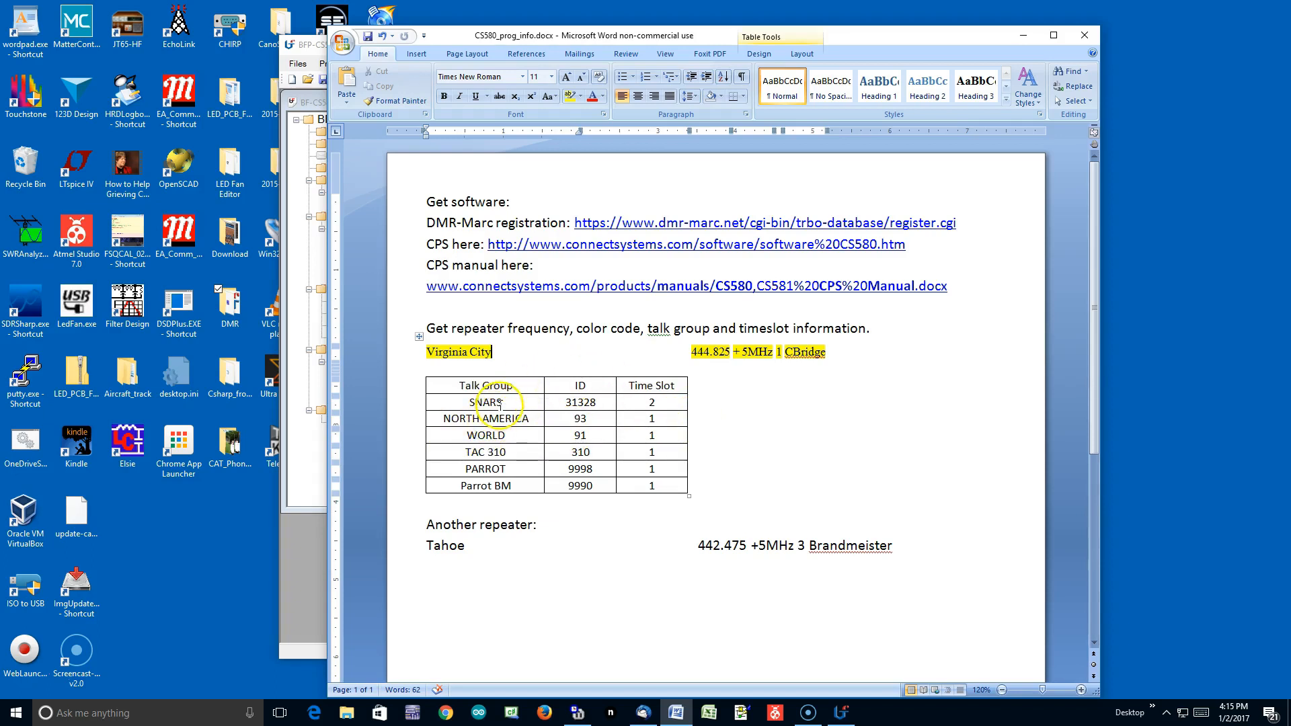
left_click(305, 483)
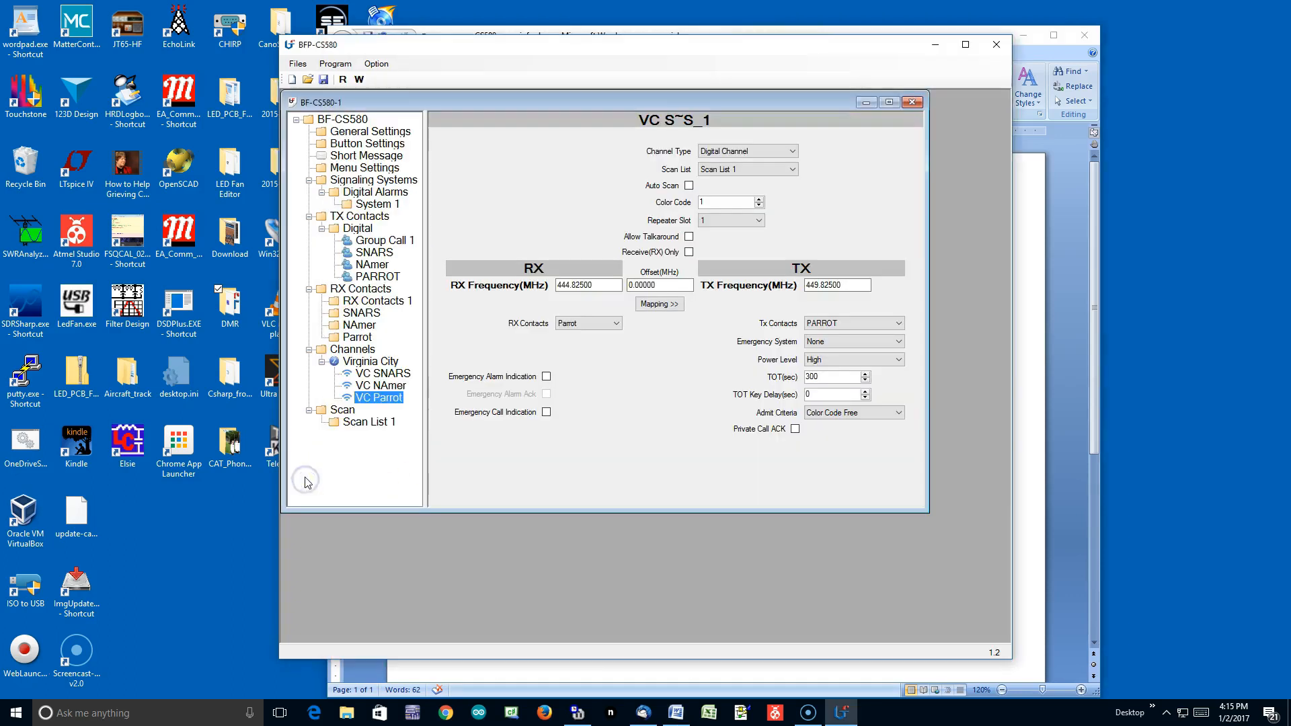
left_click(573, 451)
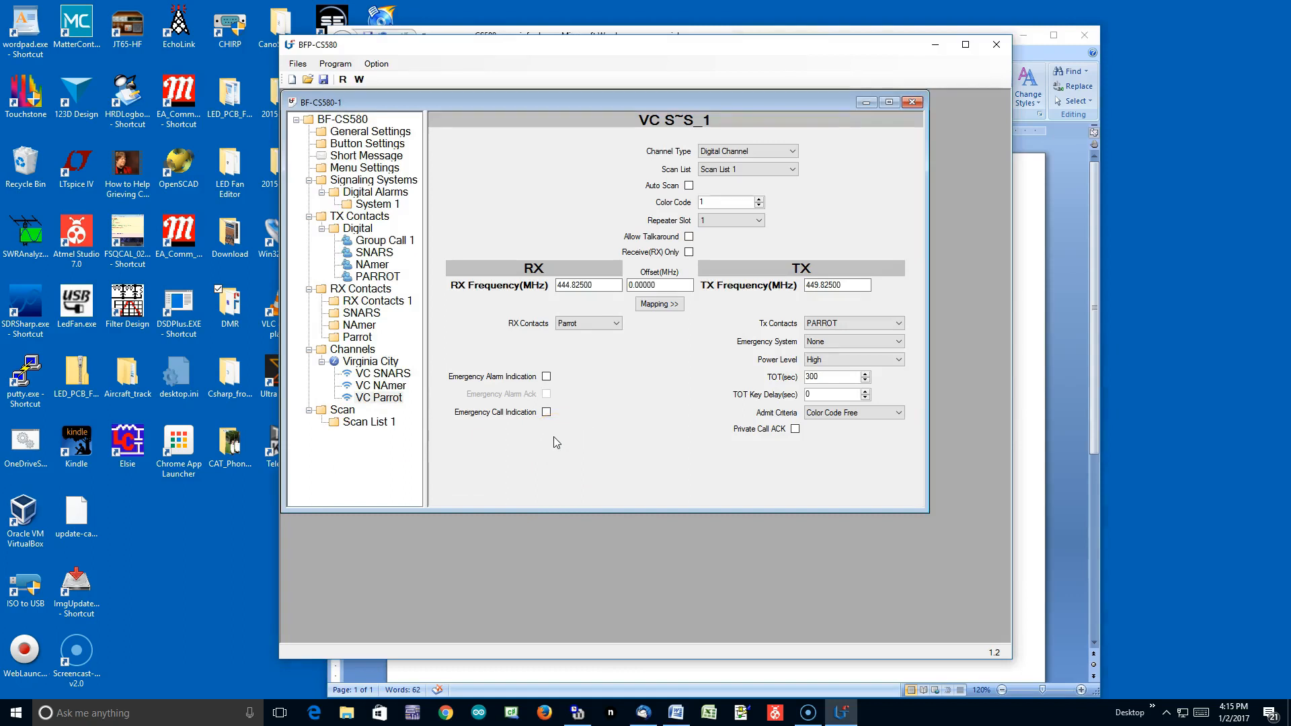
left_click(1029, 606)
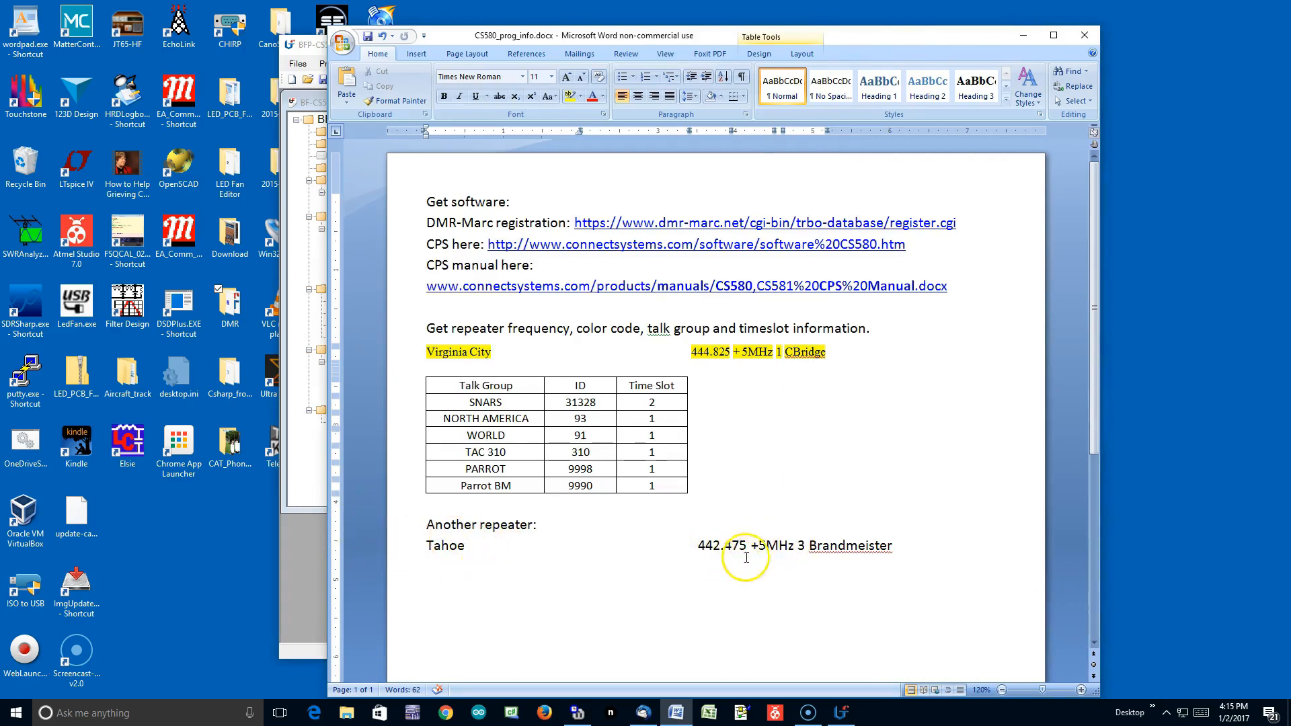
left_click(806, 548)
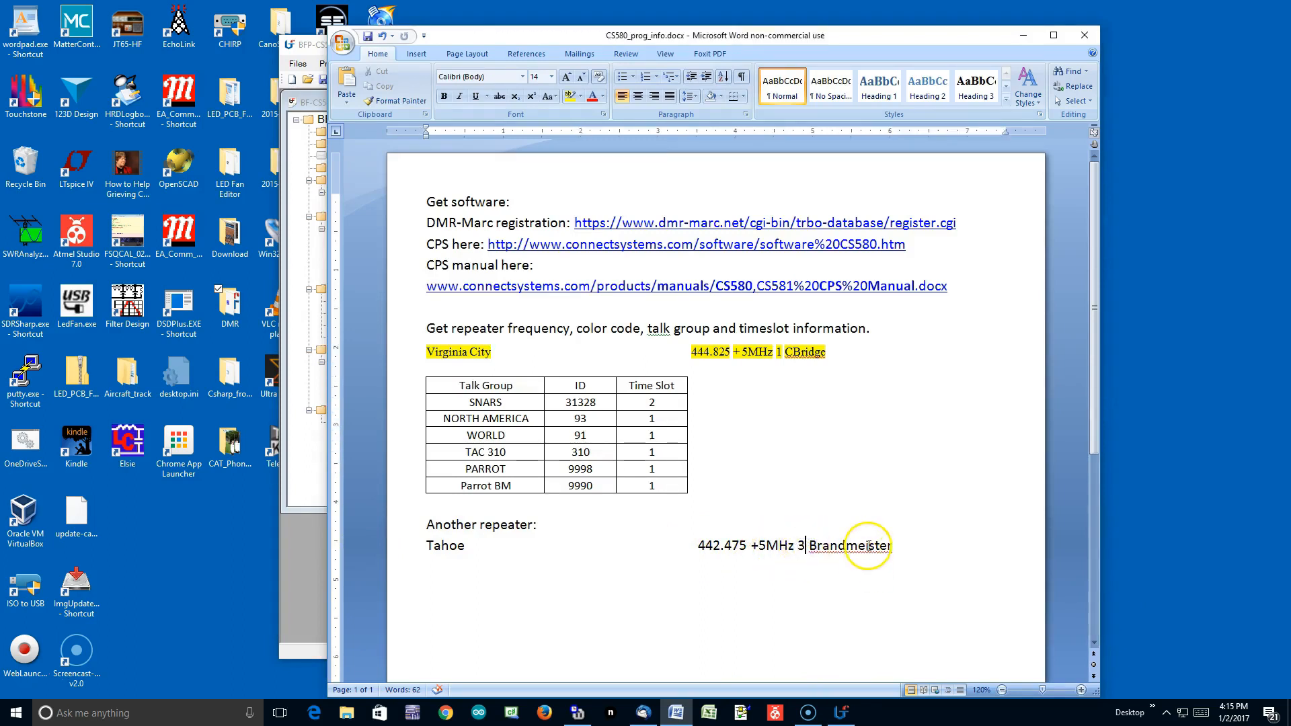
left_click(301, 578)
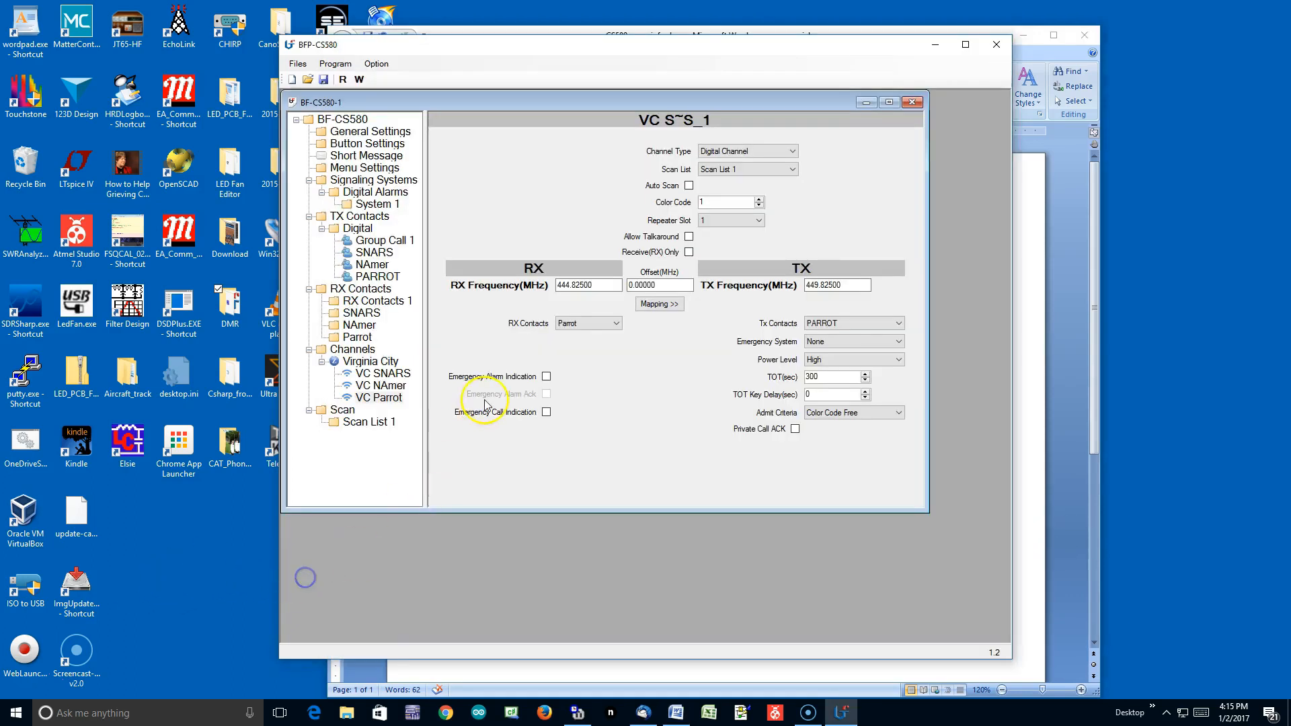
Add a second zone under Channels and name it Tahoe
right_click(361, 354)
left_click(401, 358)
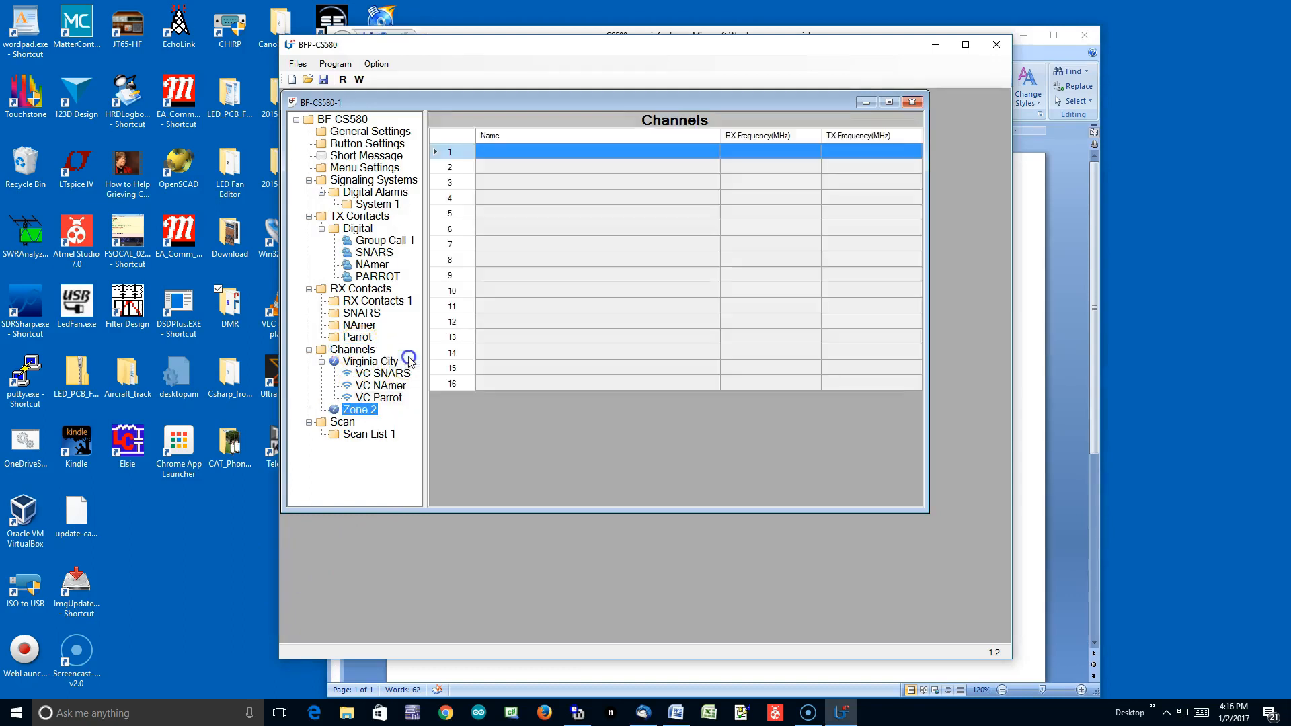
right_click(367, 411)
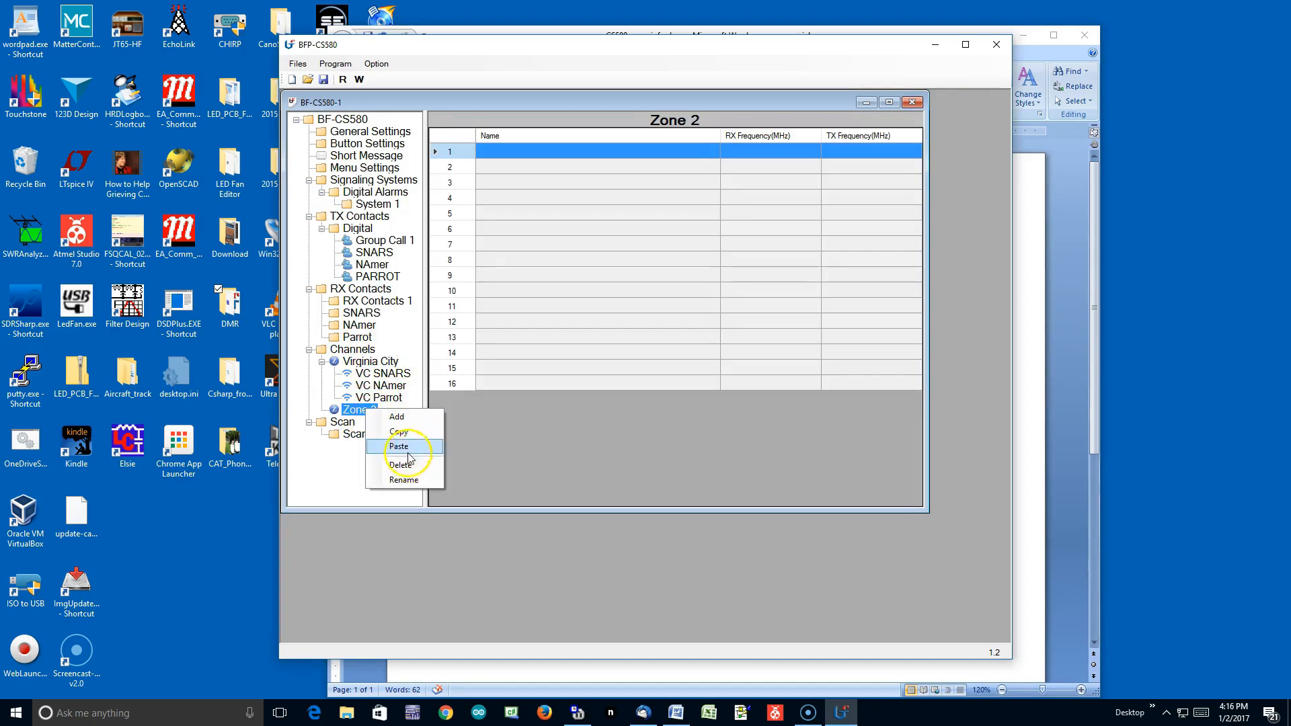
left_click(416, 484)
type("Tahoe")
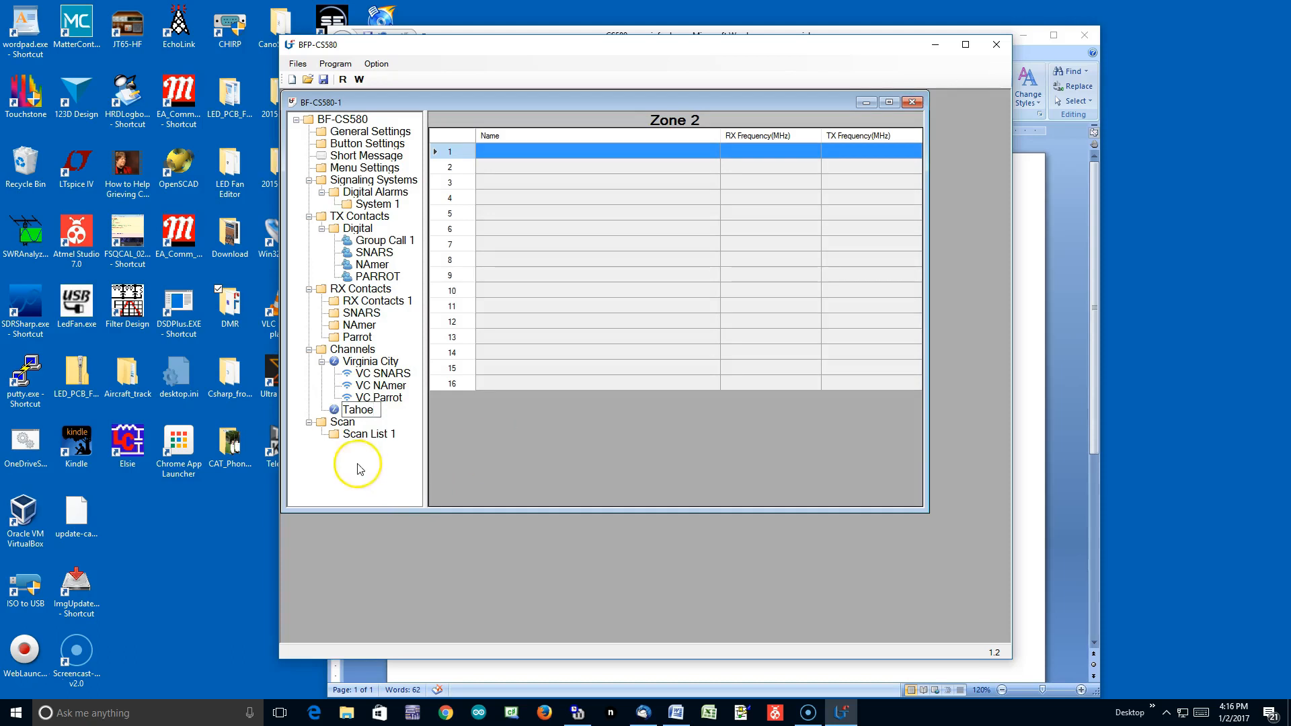
left_click(535, 454)
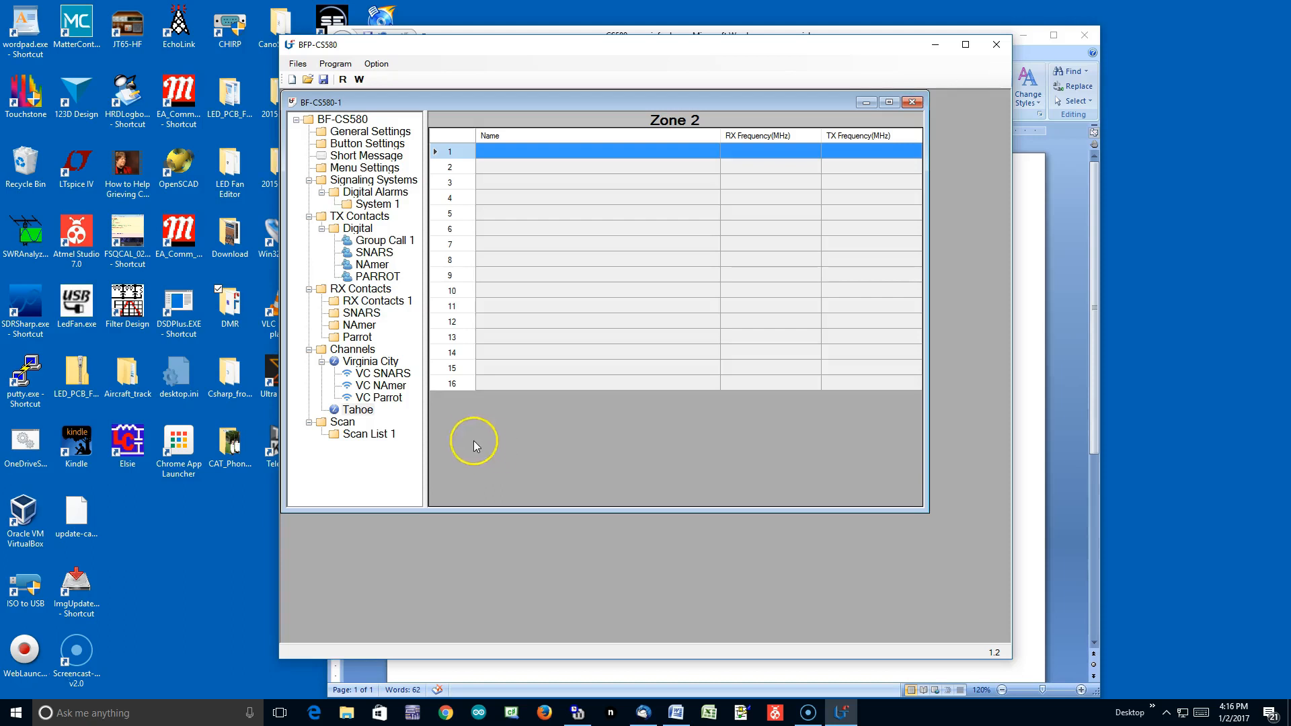
Add a channel to the Tahoe zone and set its Color Code to 3, checking the code in the Word document
right_click(366, 415)
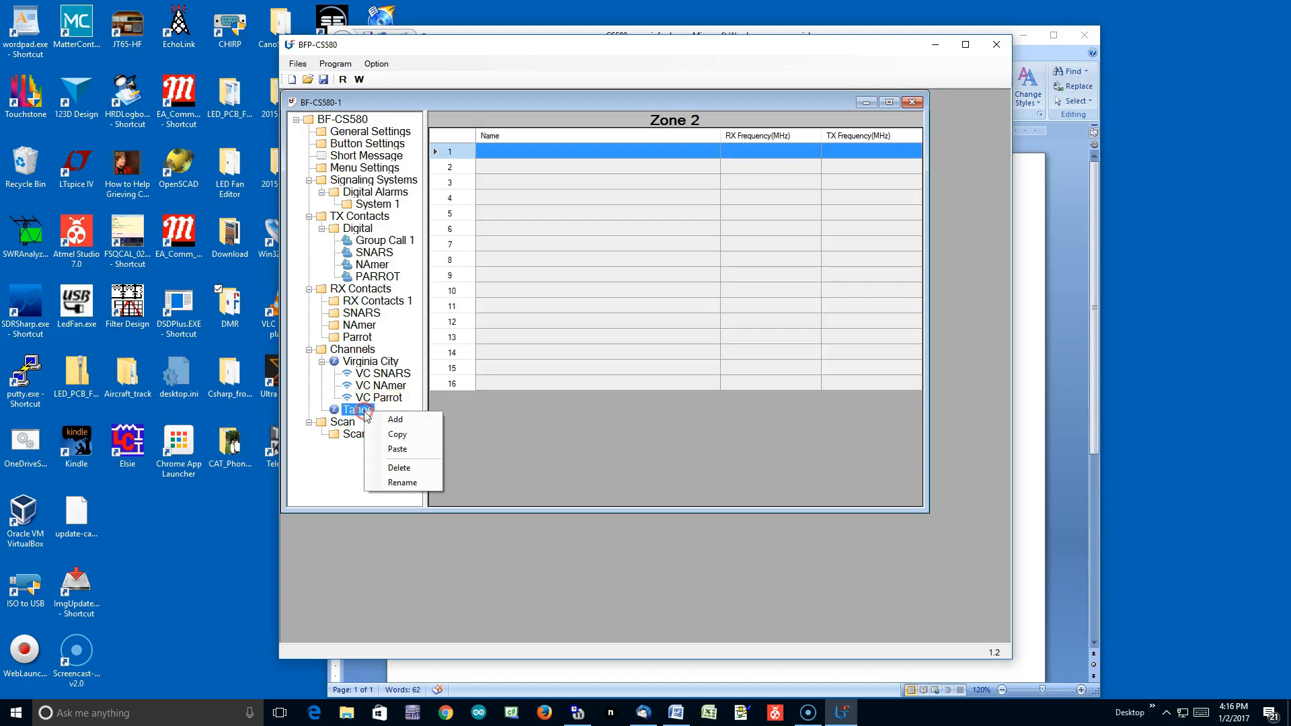
left_click(408, 420)
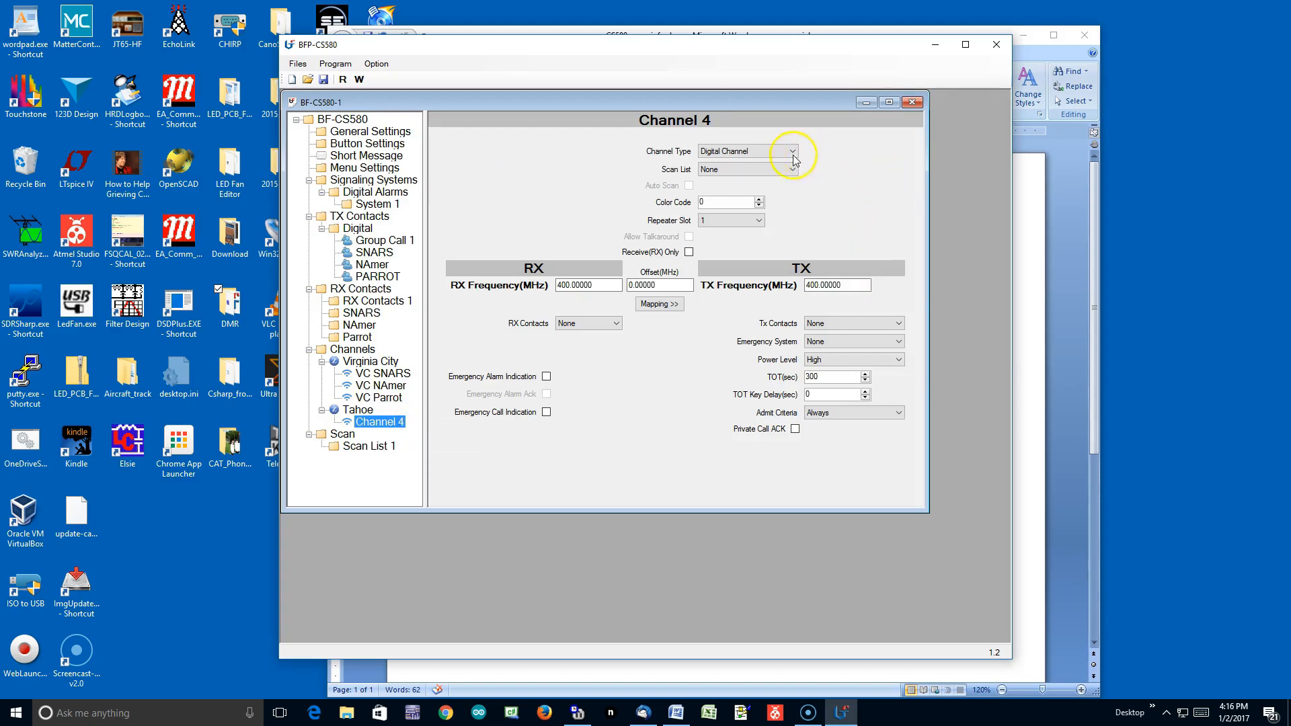
left_click(1052, 400)
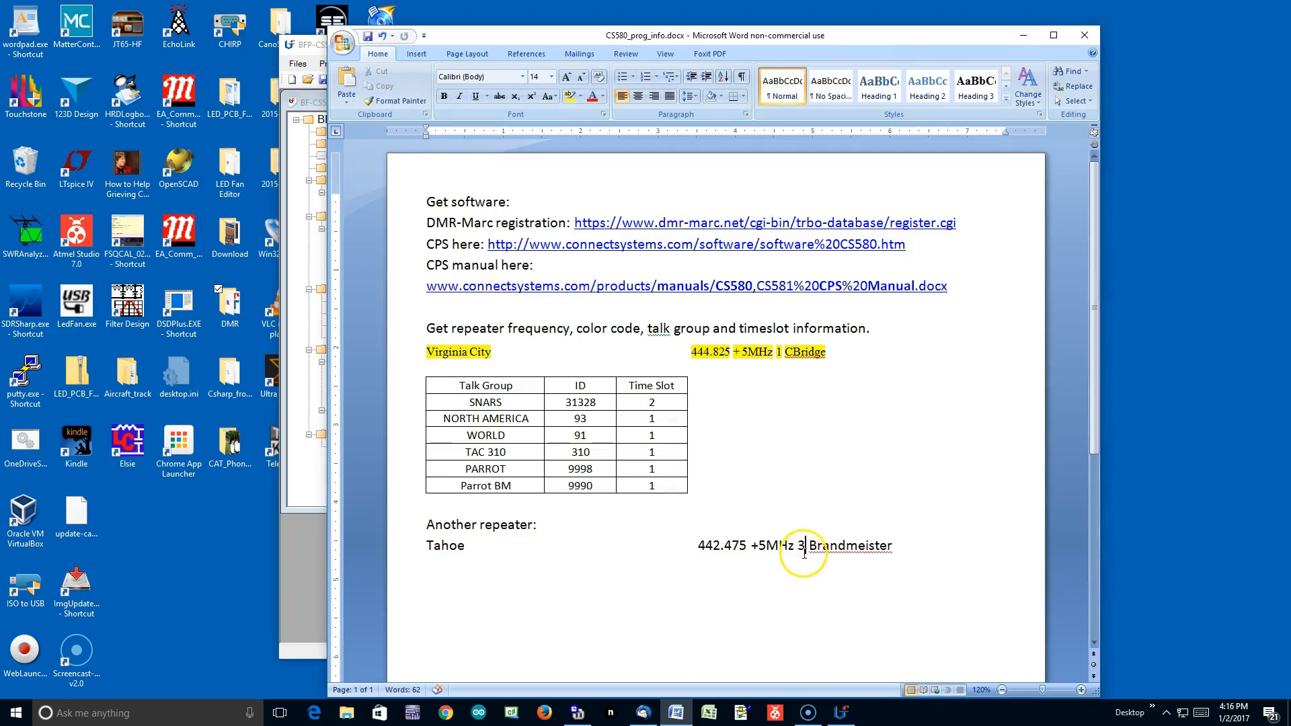
left_click(314, 565)
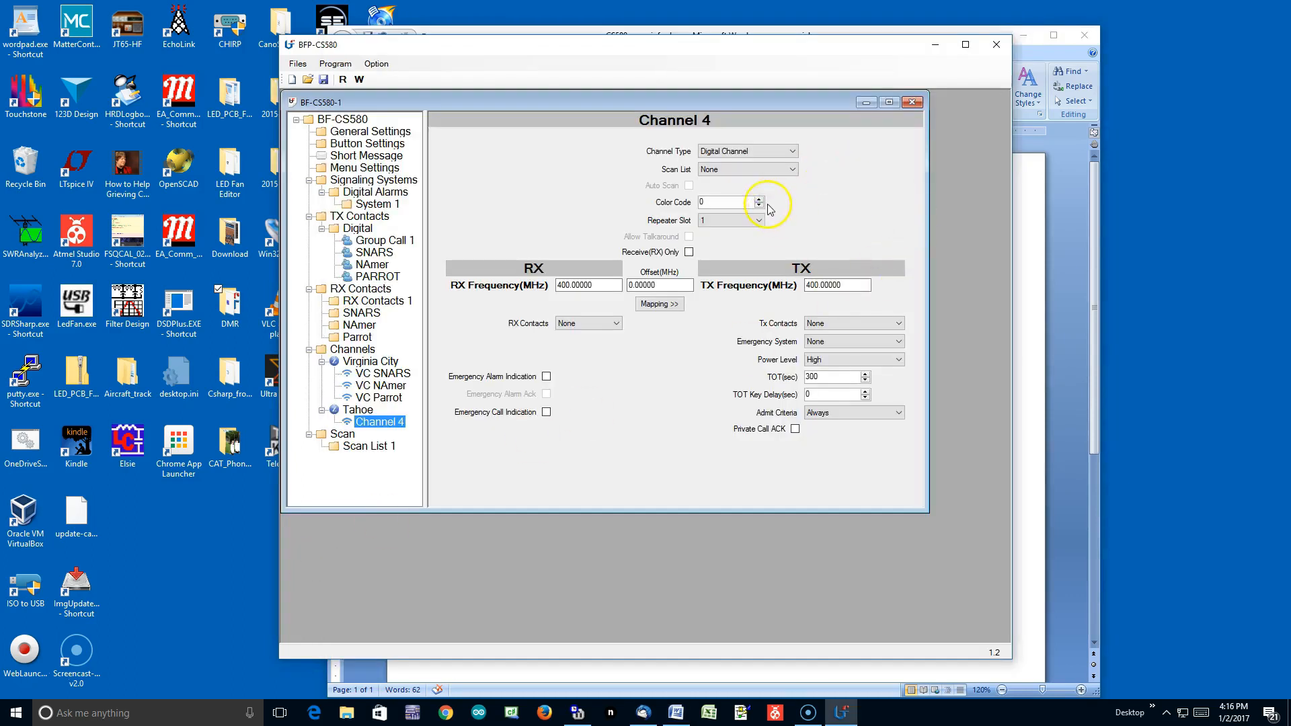
left_click(759, 199)
left_click(759, 199)
left_click(759, 199)
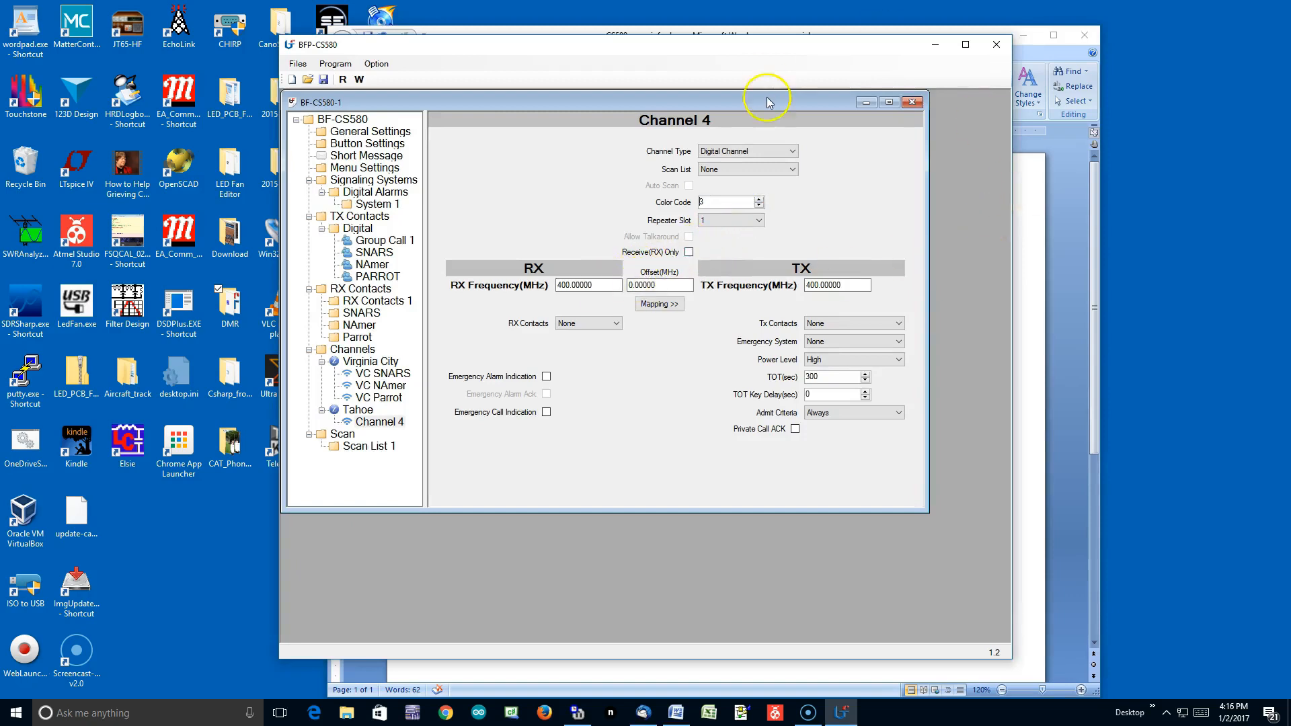
Arrange the BFP-CS580 and Word windows side by side so the Tahoe repeater details stay readable, keeping BFP-CS580 in front
left_click_drag(810, 51, 593, 39)
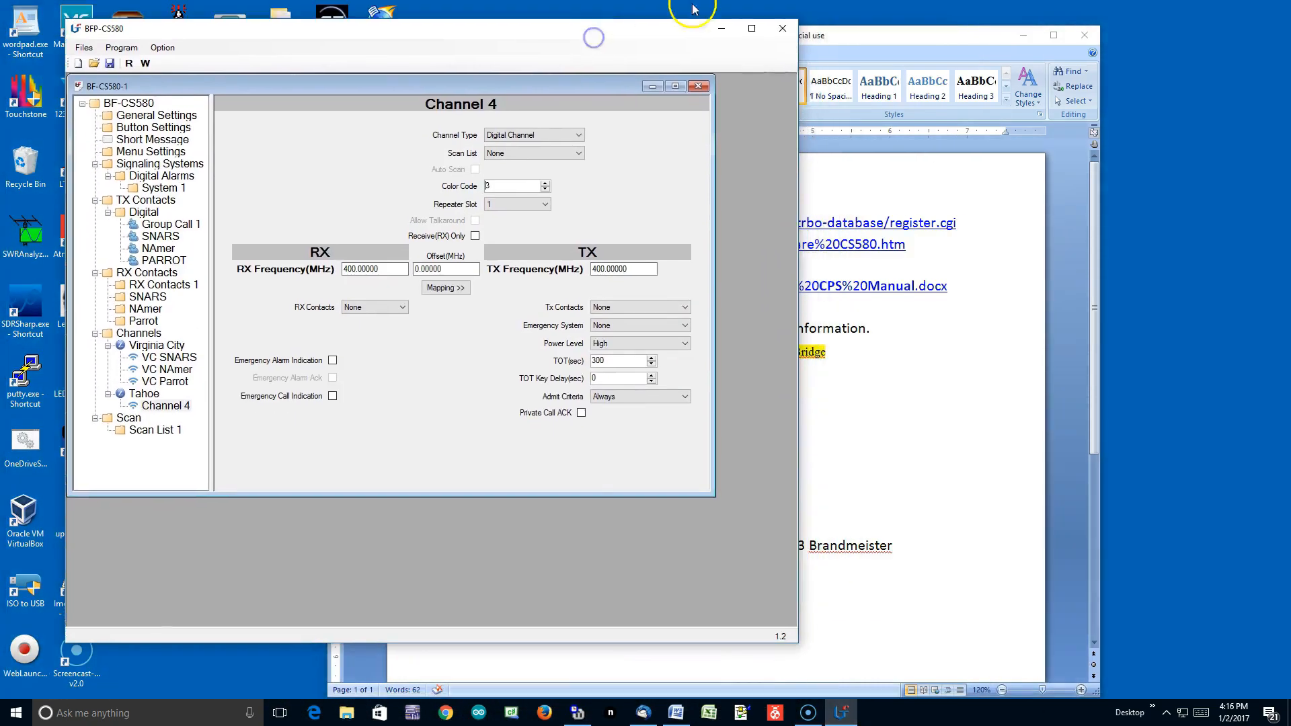
left_click_drag(822, 41, 1158, 25)
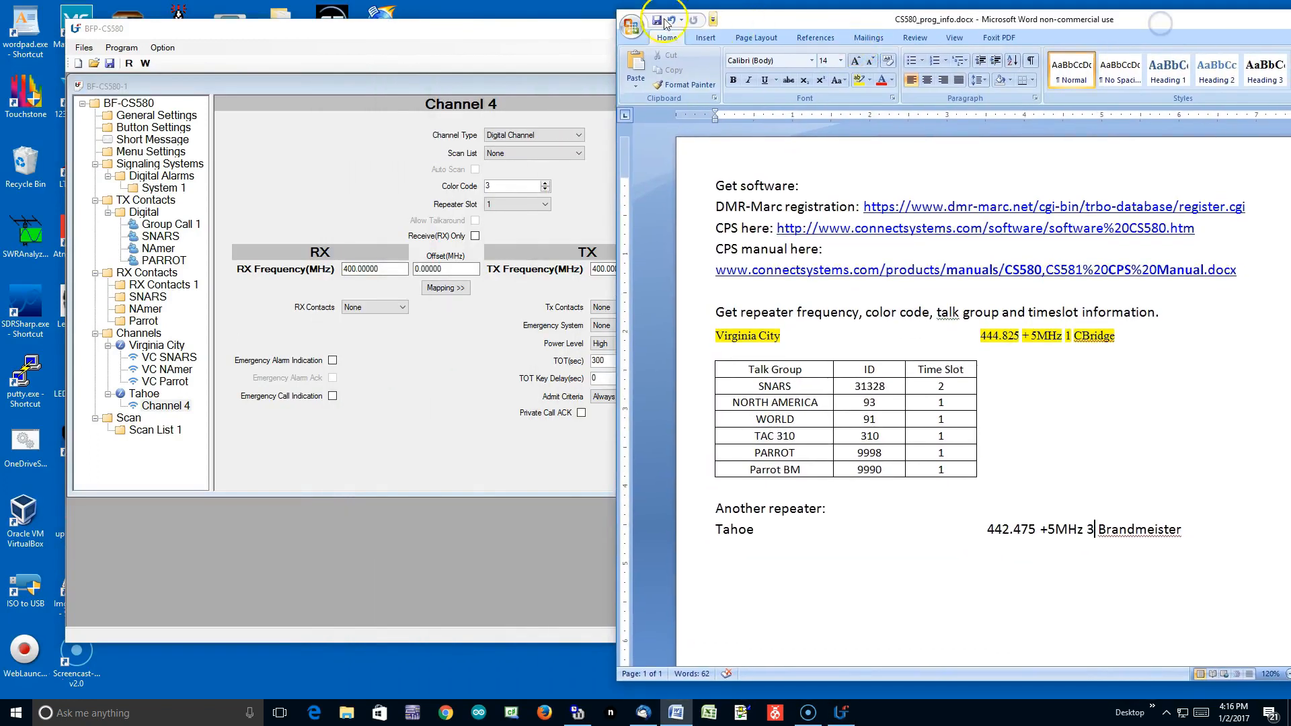
left_click(446, 29)
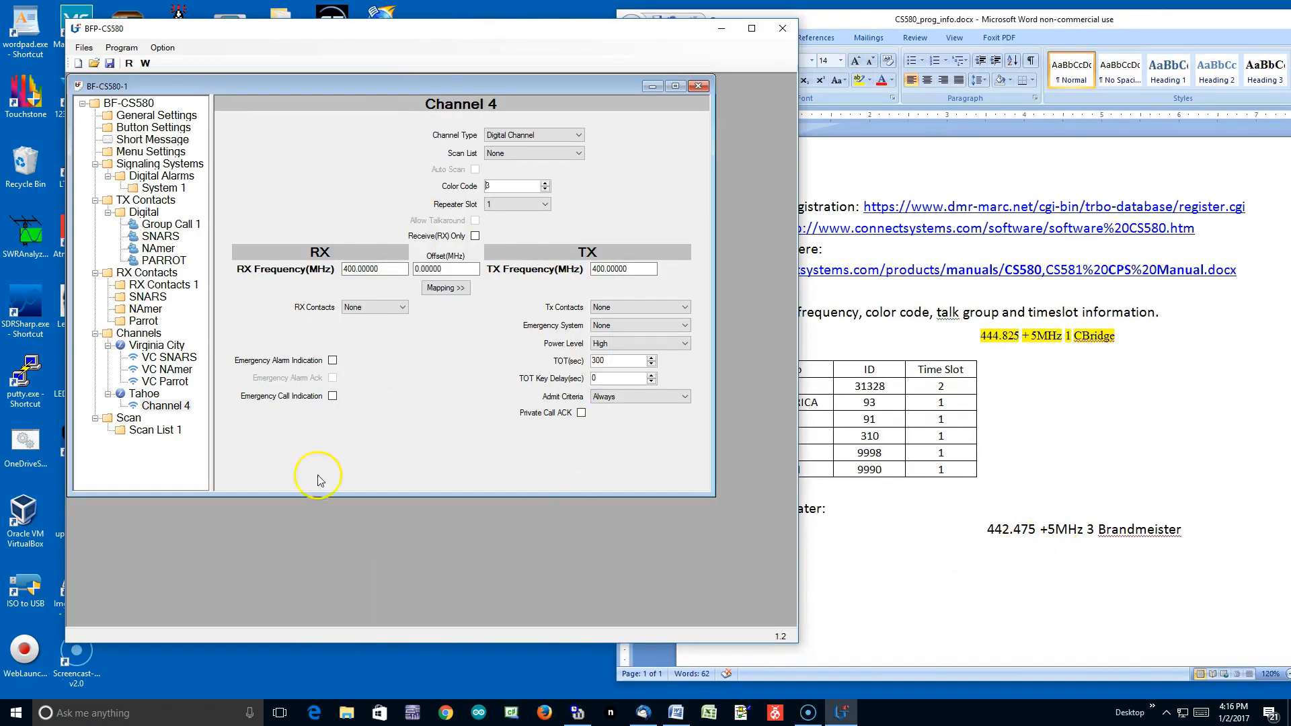
Set the new Tahoe channel's RX frequency to 442.475 MHz and its TX frequency to 447.475 MHz
double_click(368, 269)
type("442.475")
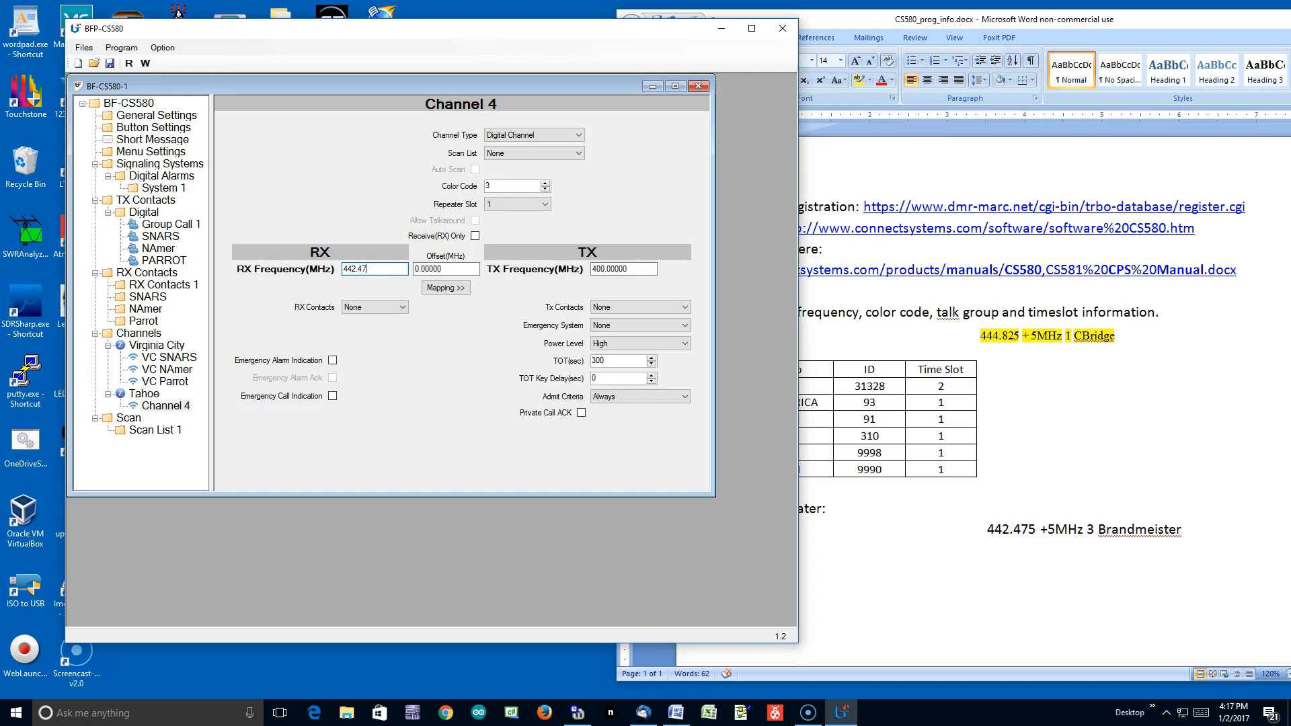
double_click(642, 269)
type("447")
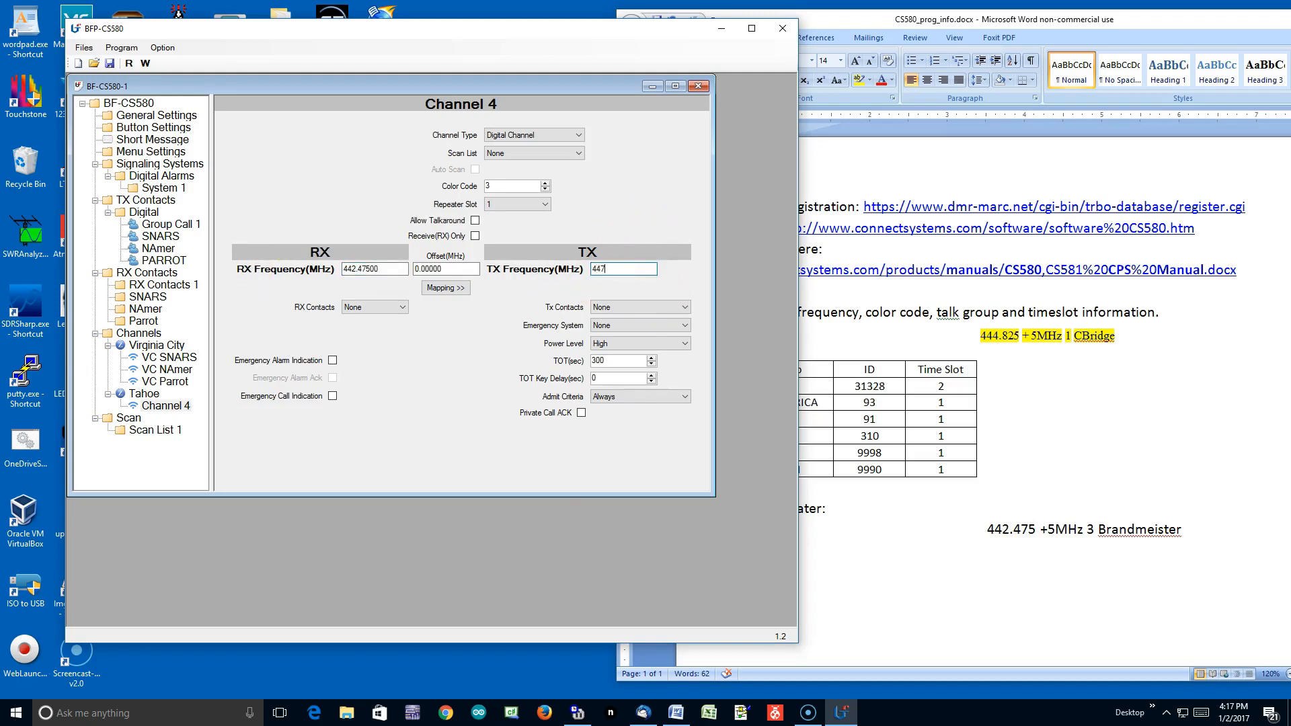
type(".475")
left_click(380, 365)
Set both the TX contact and the RX contacts list of the new Tahoe channel to SNARS
left_click(685, 307)
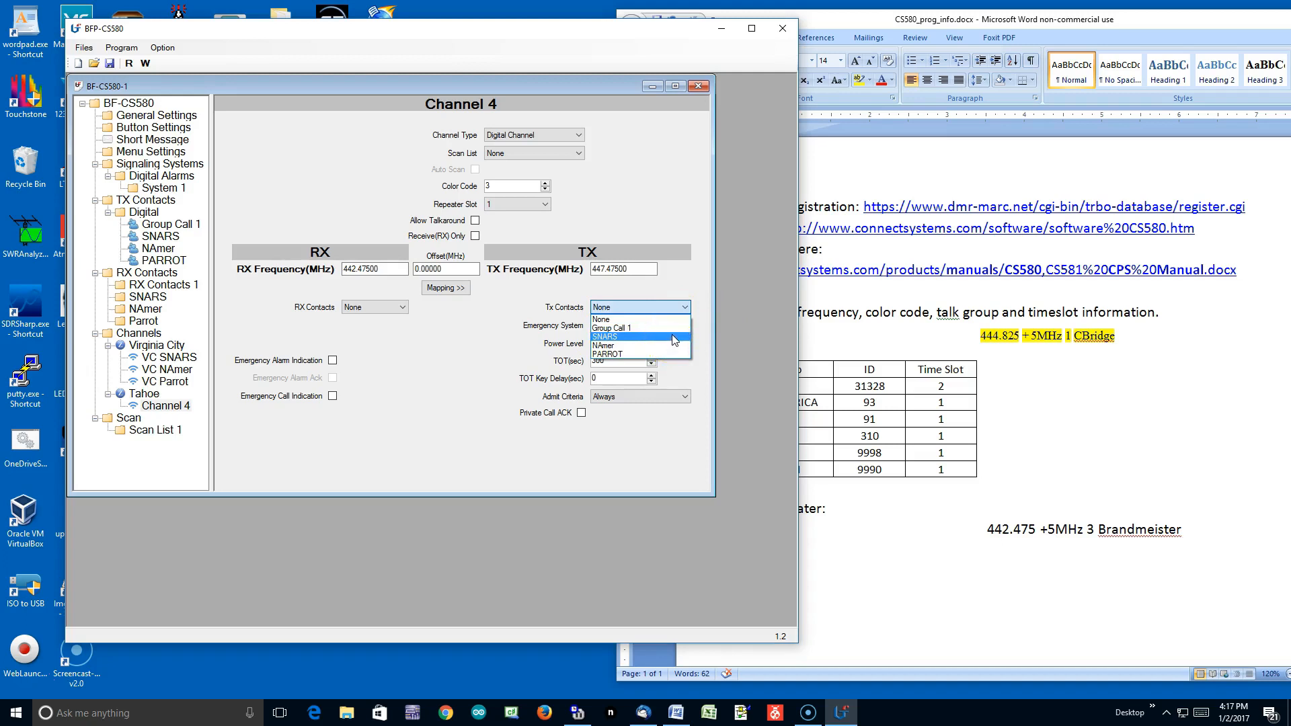
left_click(671, 337)
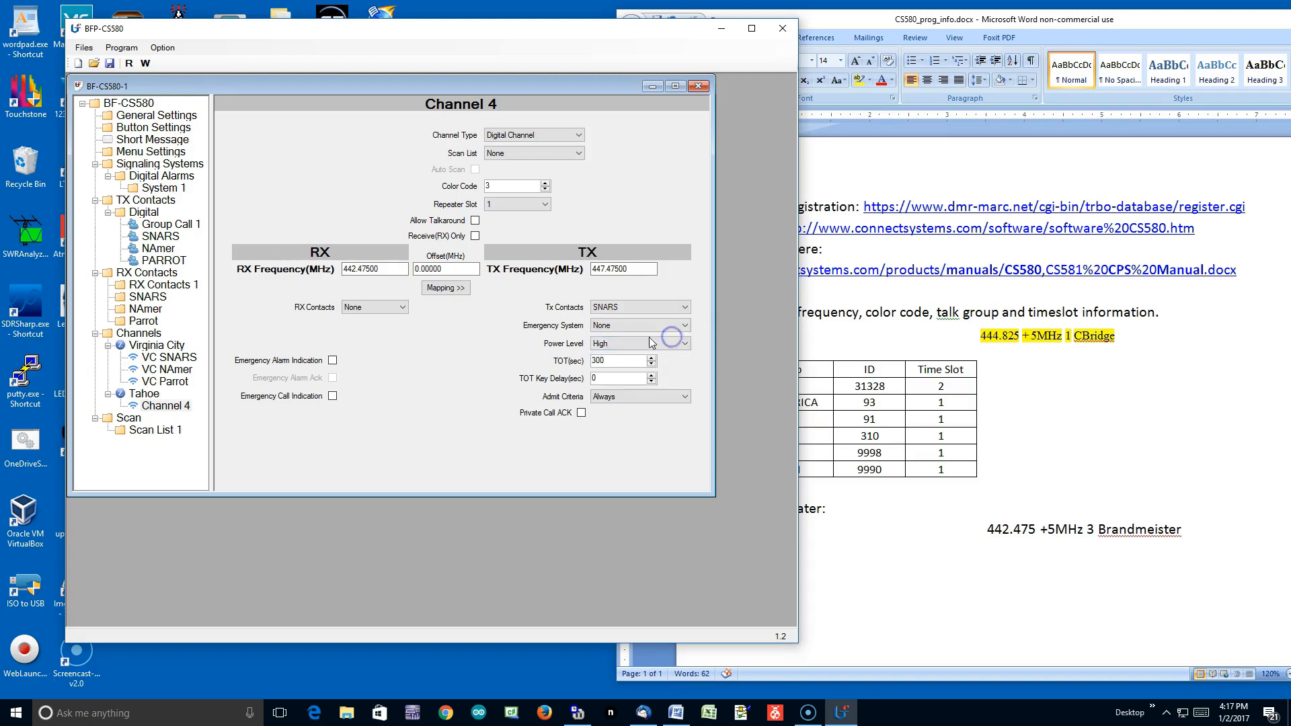
left_click(402, 307)
left_click(375, 336)
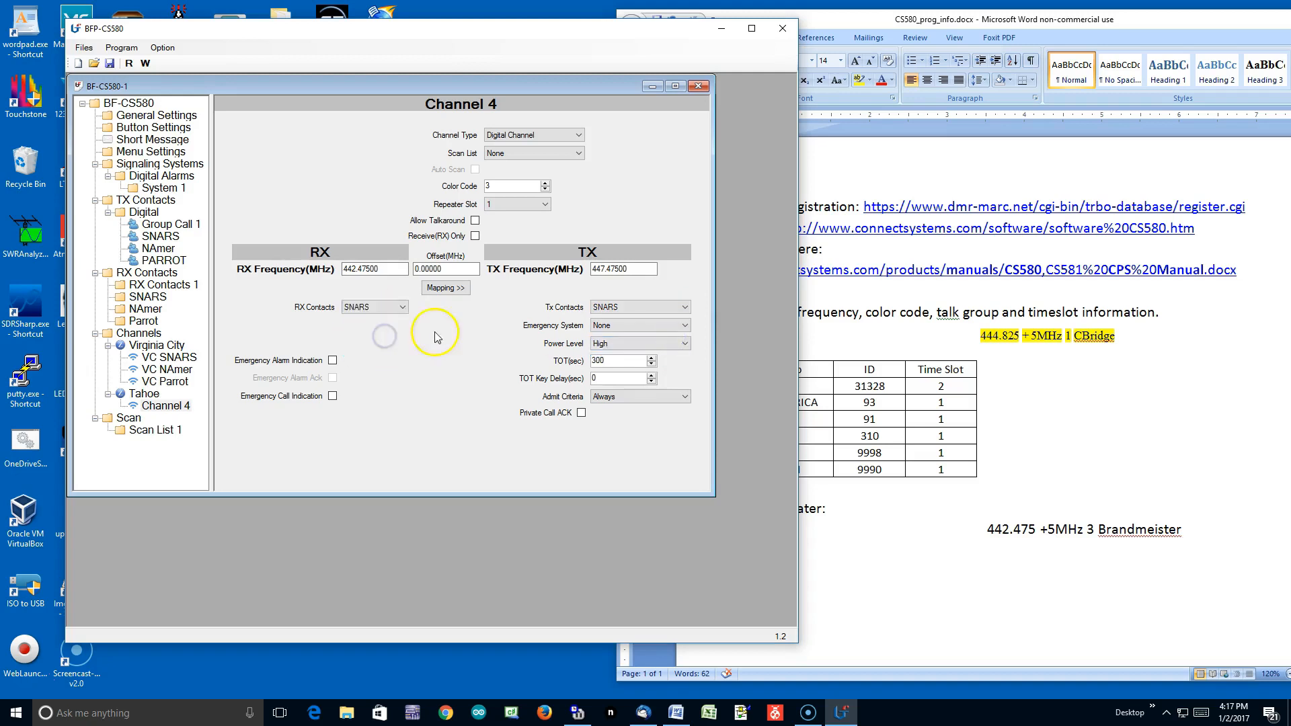
Set the new Tahoe channel's Repeater Slot to 2 and its Admit Criteria to Color Code Free
left_click(545, 204)
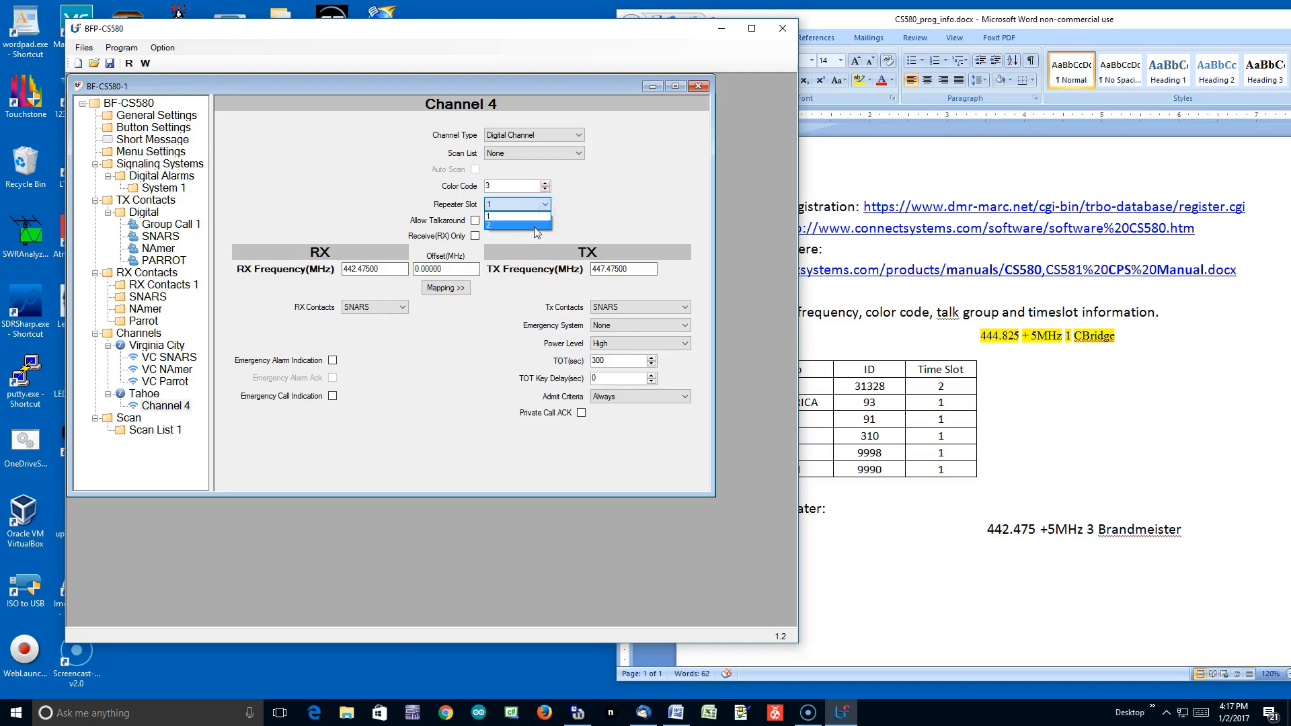
left_click(535, 228)
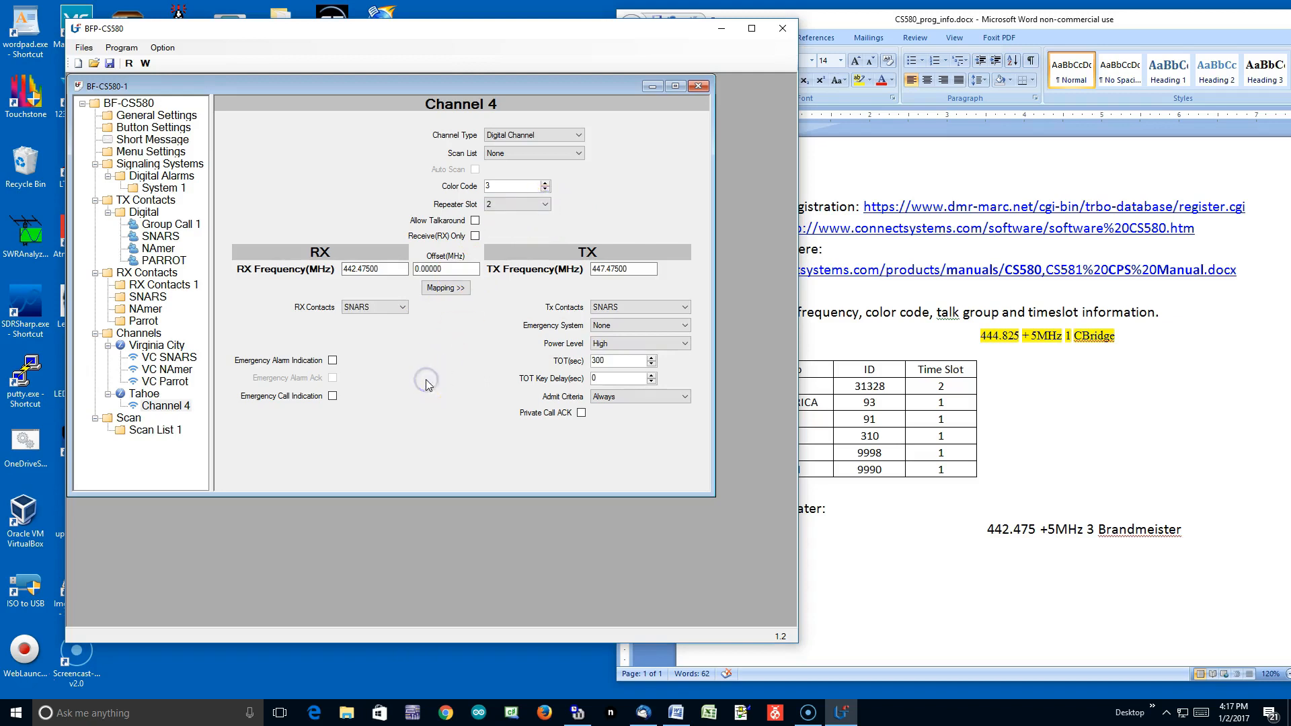
left_click(682, 397)
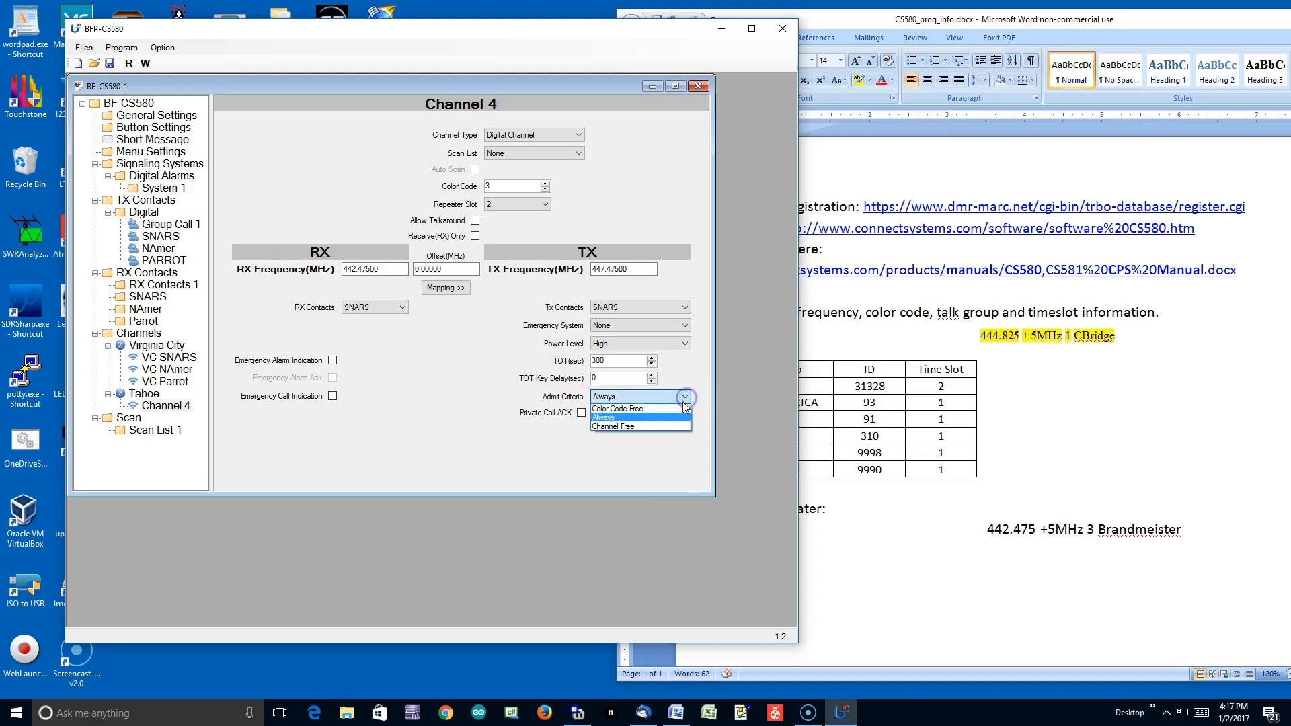
left_click(668, 409)
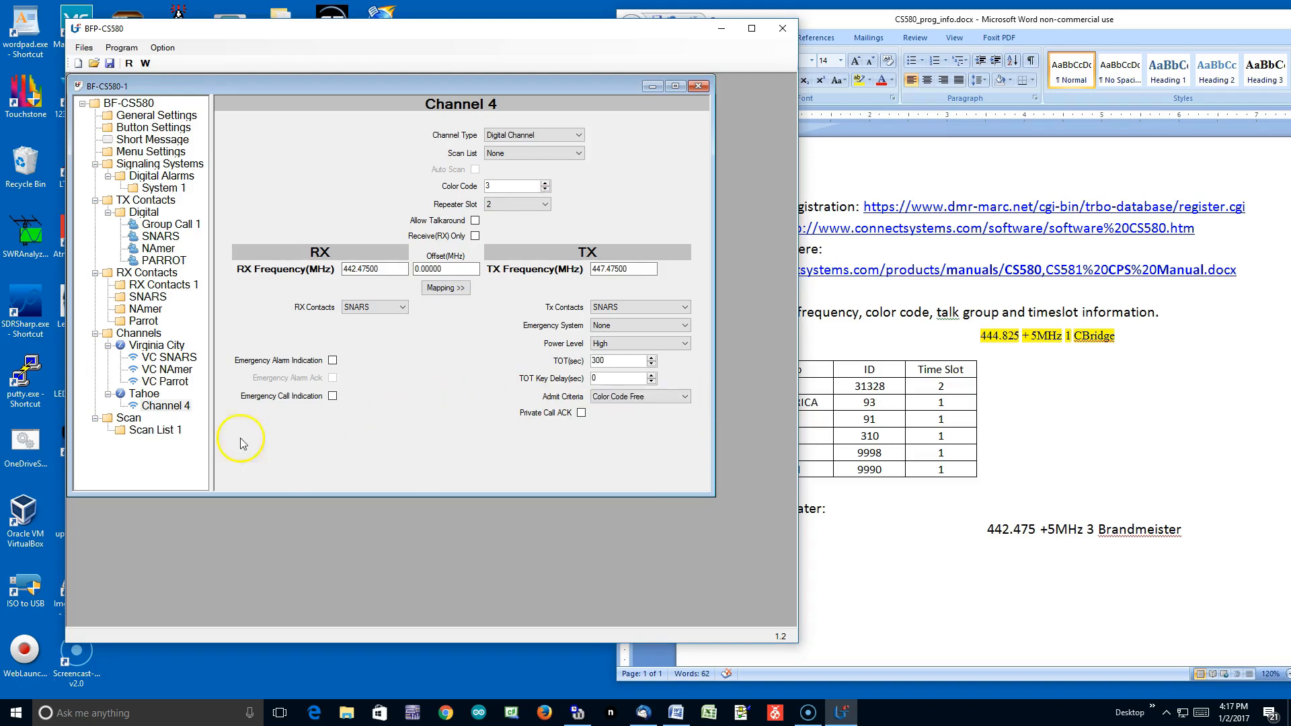
Rename the new channel in the Tahoe zone as Tahoe SNARS
right_click(176, 407)
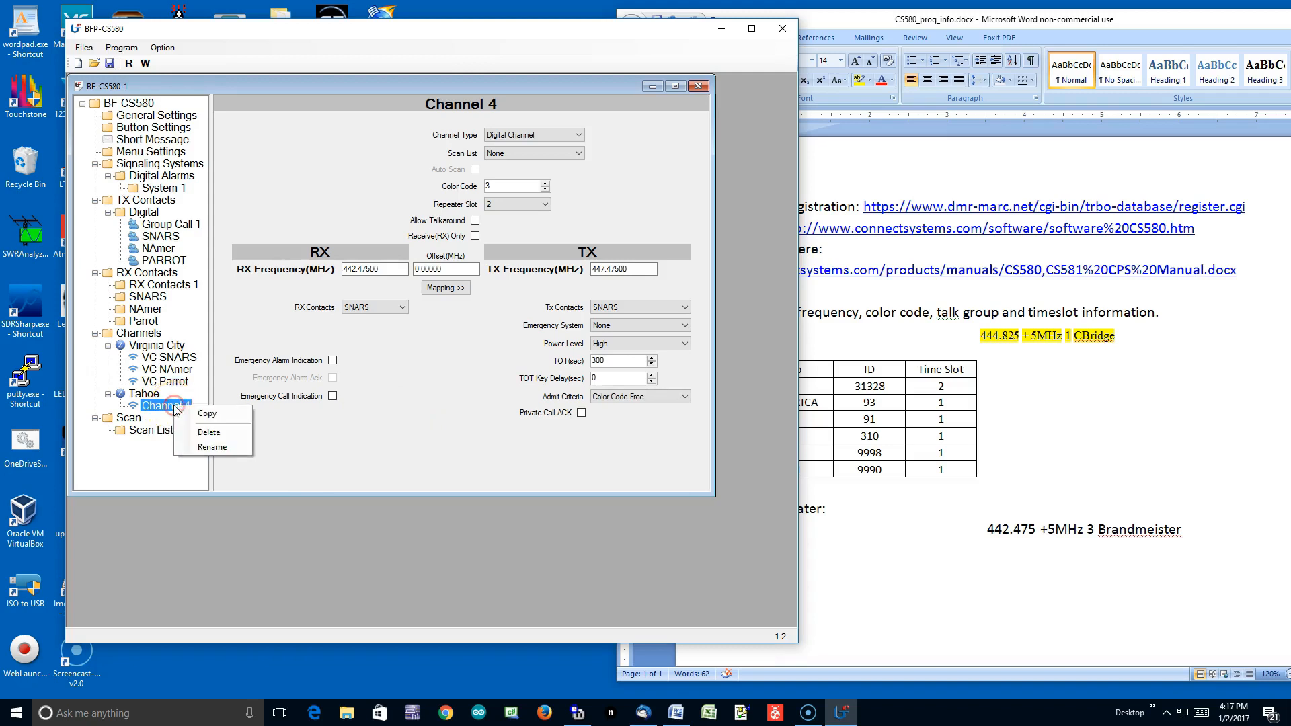
left_click(213, 446)
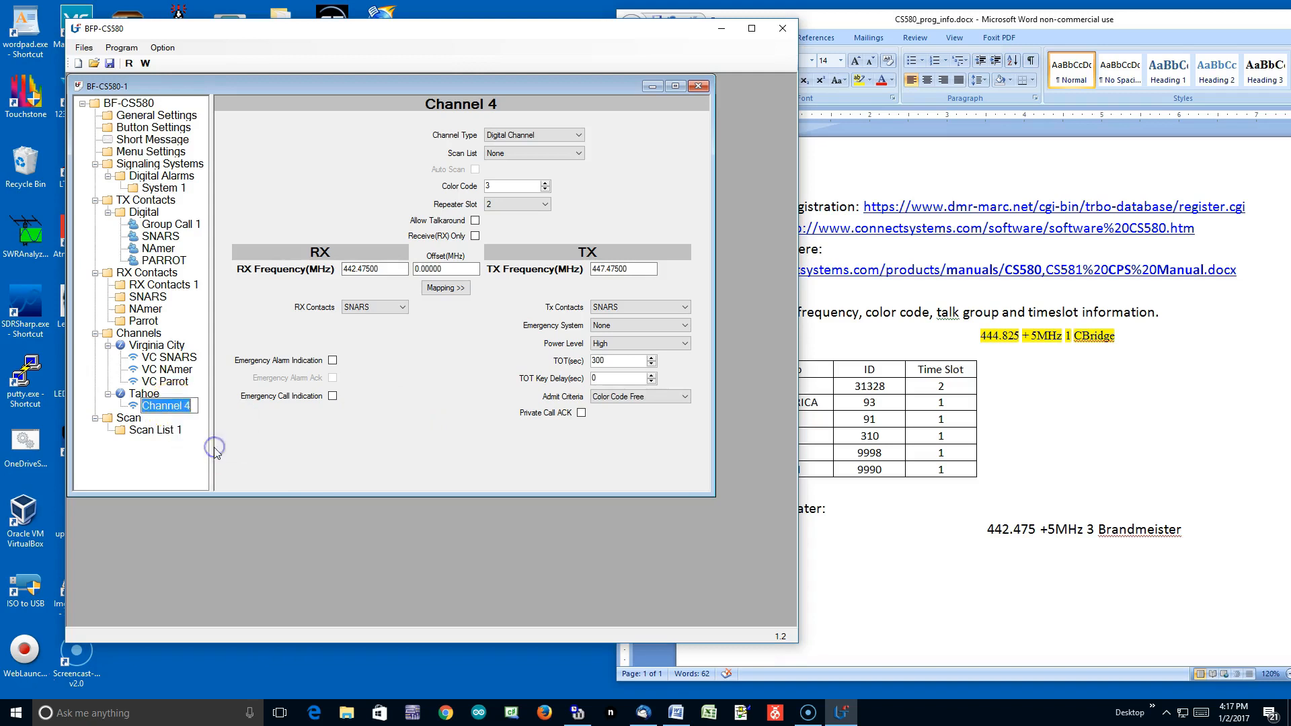
type("Tahoe SNARS")
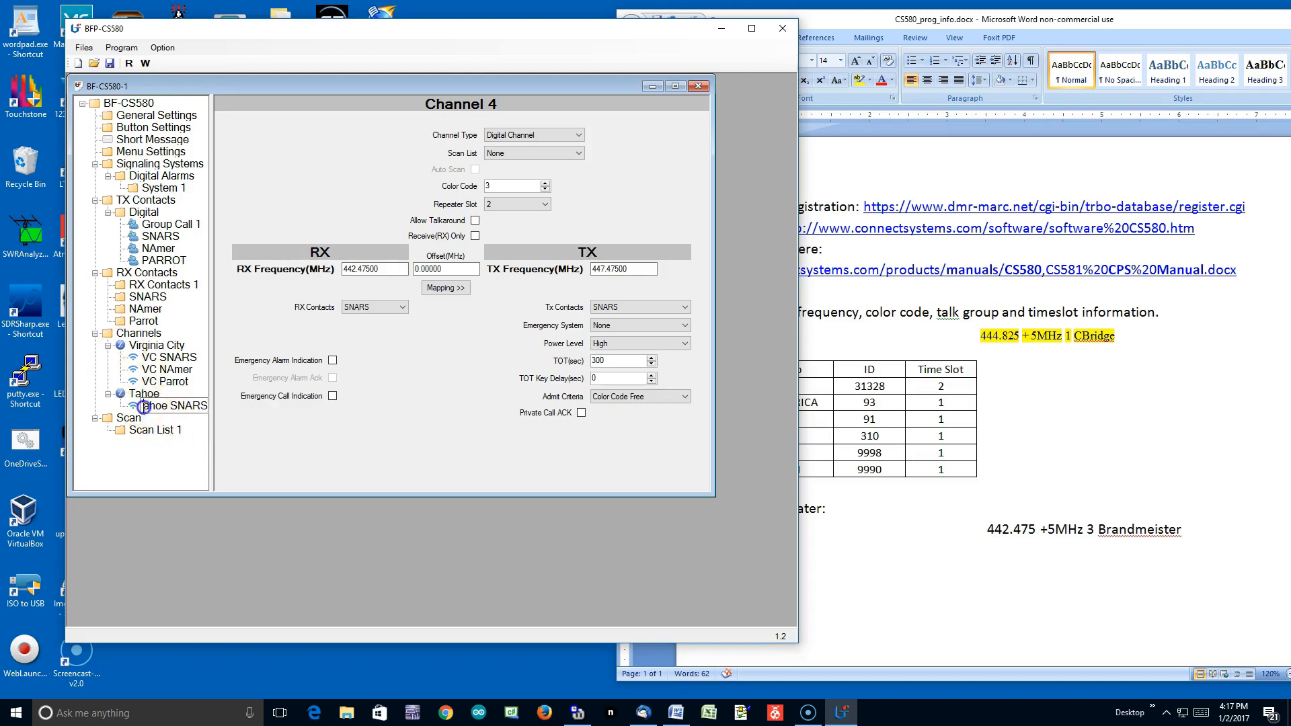
key("Left")
left_click(174, 446)
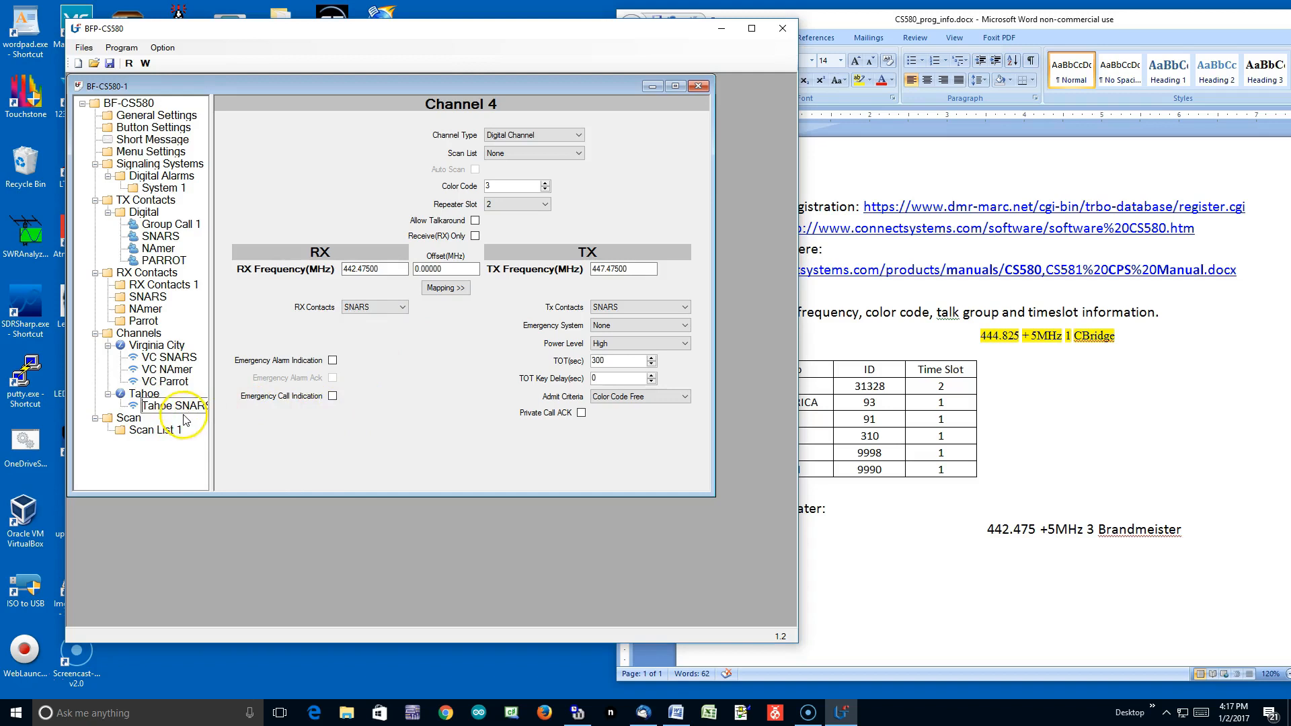
Copy the Tahoe SNARS channel and paste two duplicates of it into the Tahoe zone
left_click(384, 468)
right_click(171, 406)
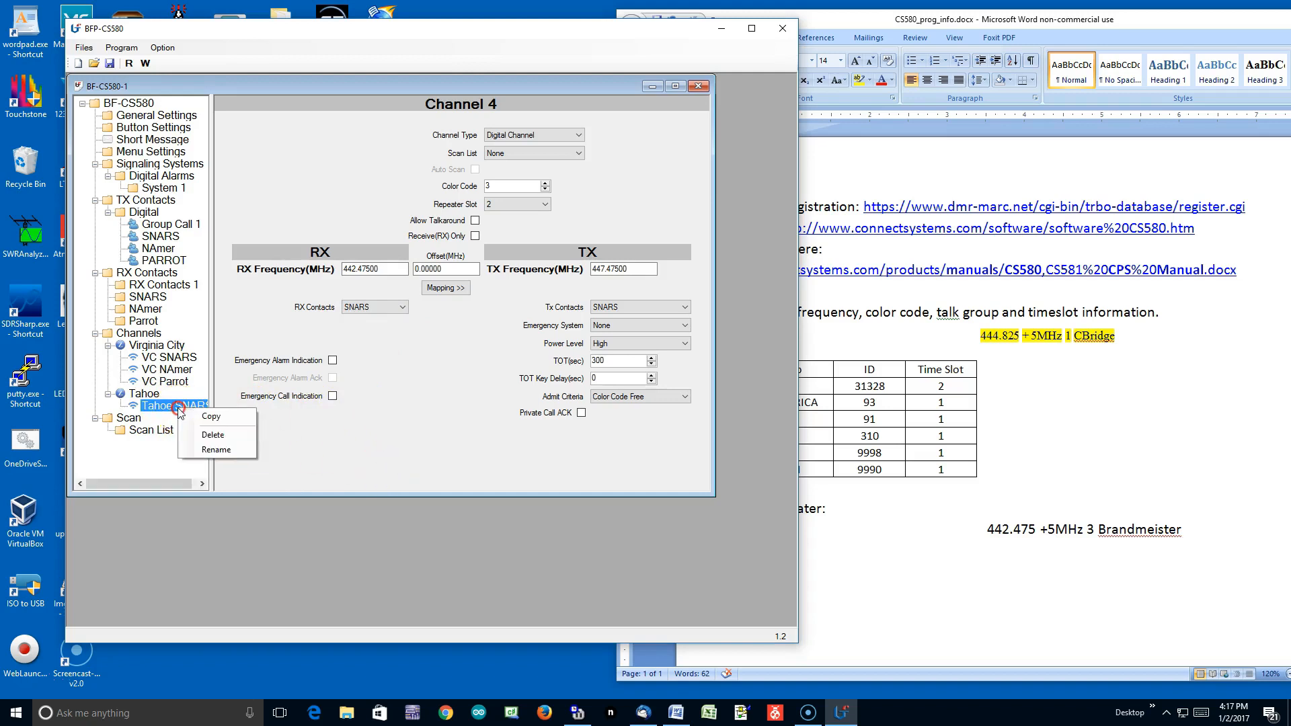
left_click(228, 418)
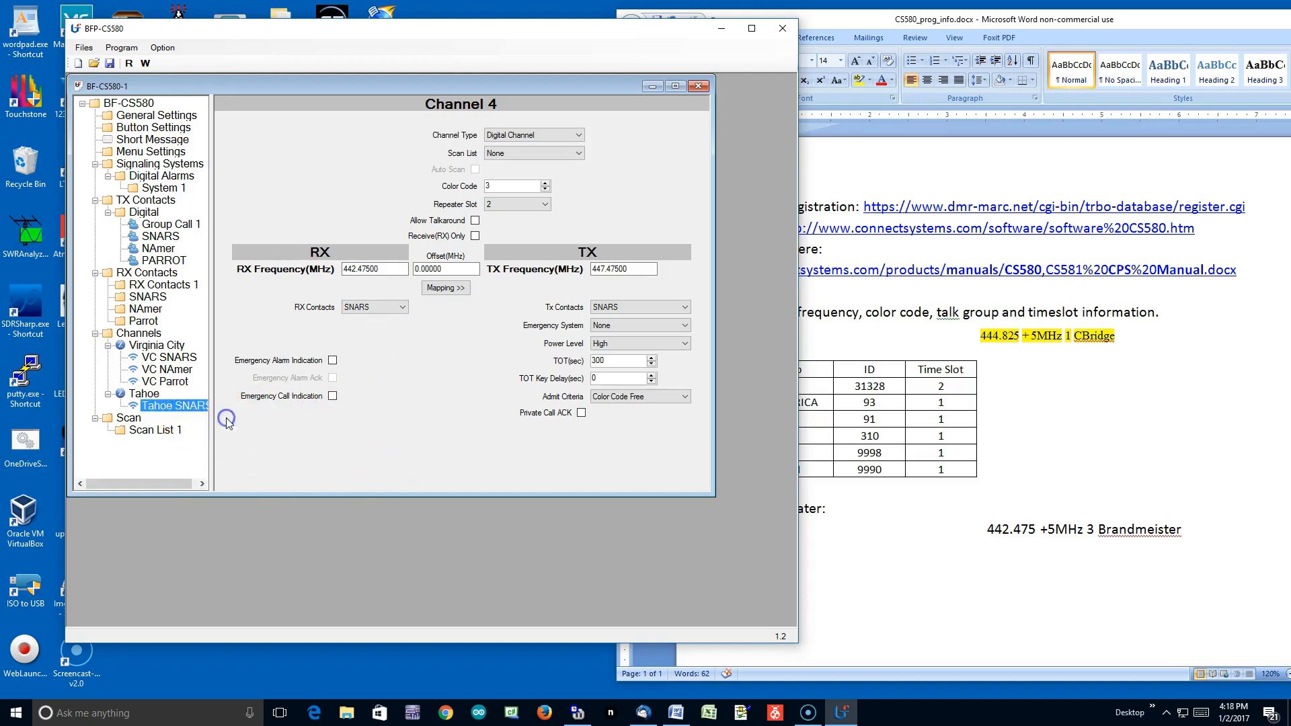
right_click(157, 395)
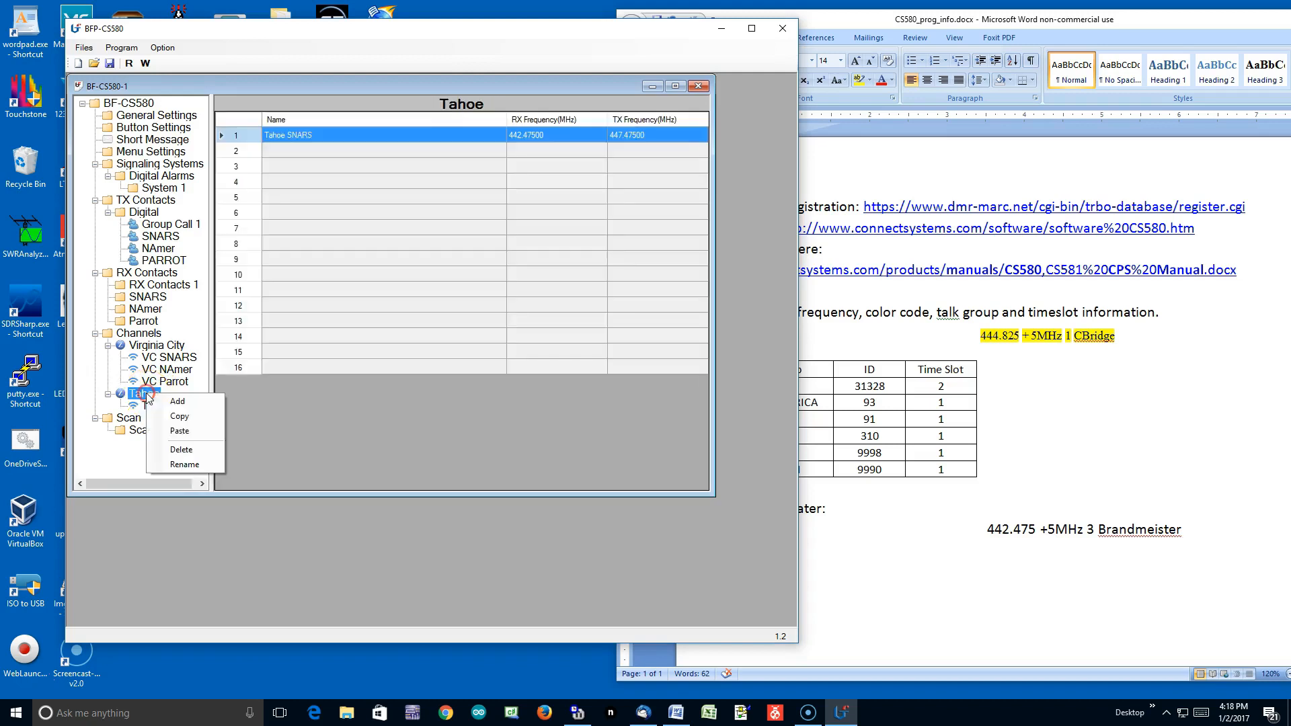
left_click(197, 431)
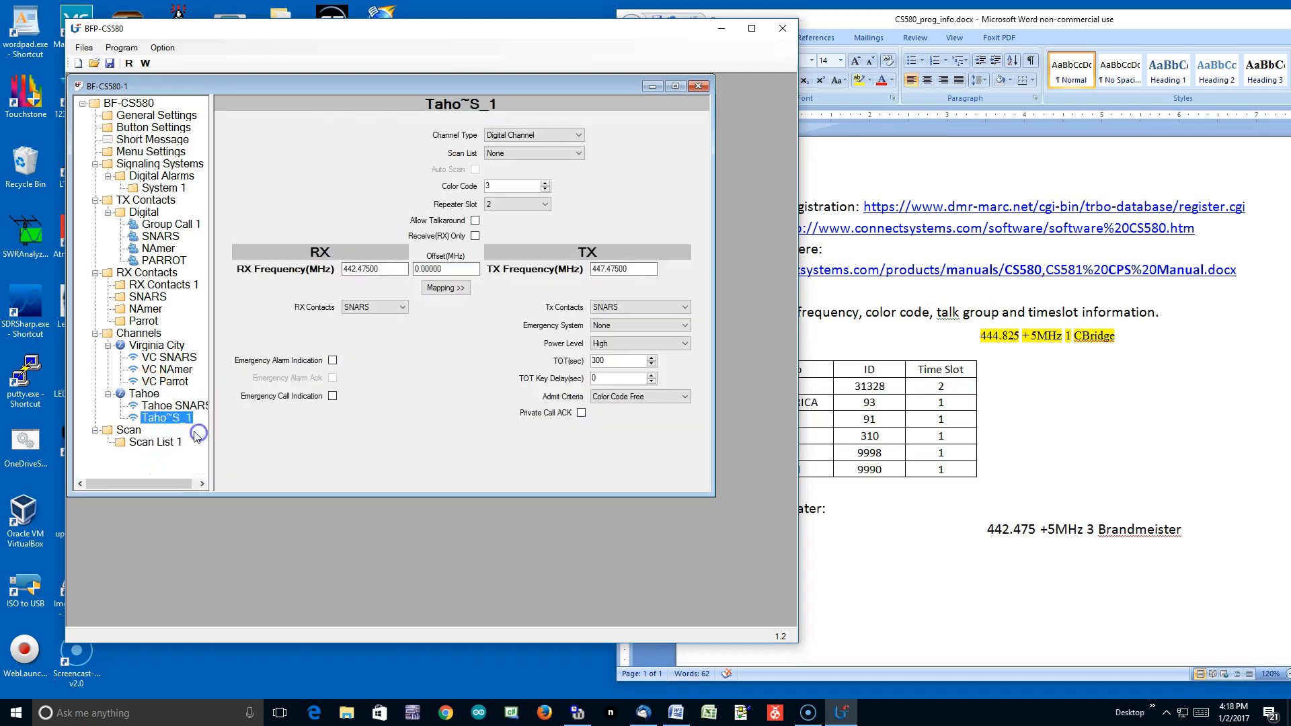
right_click(153, 398)
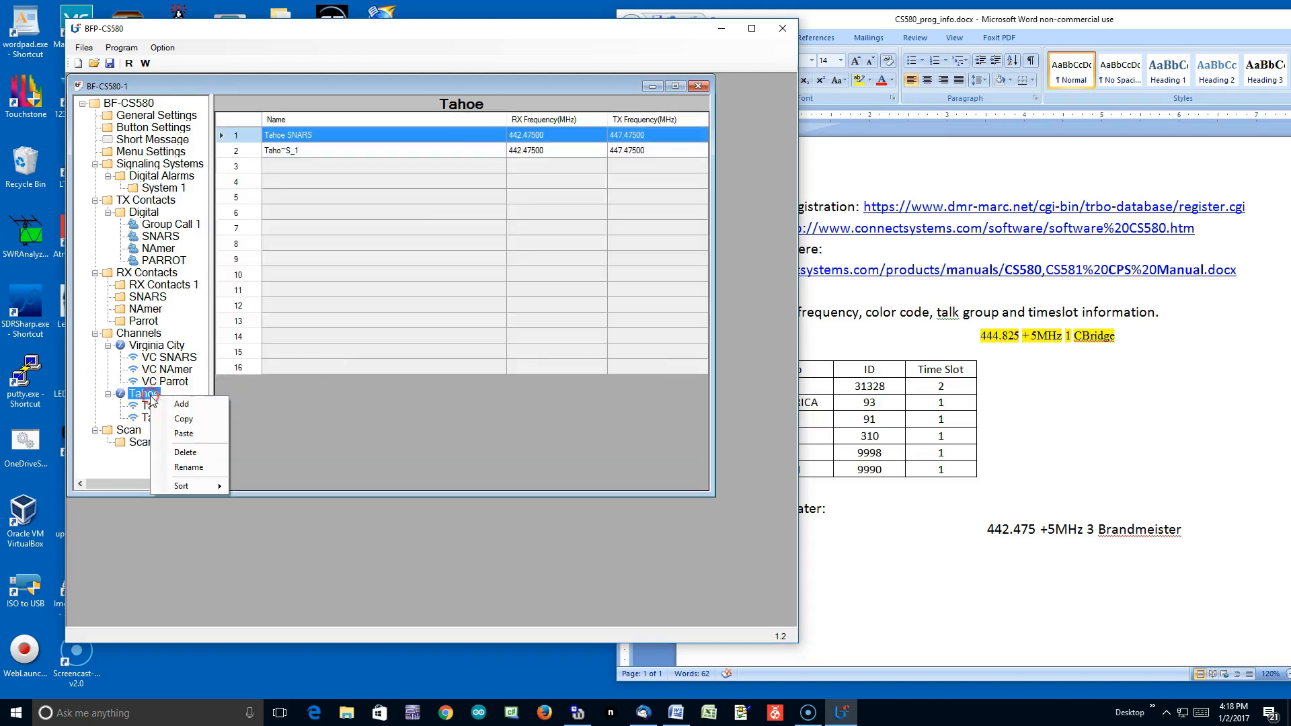
left_click(188, 437)
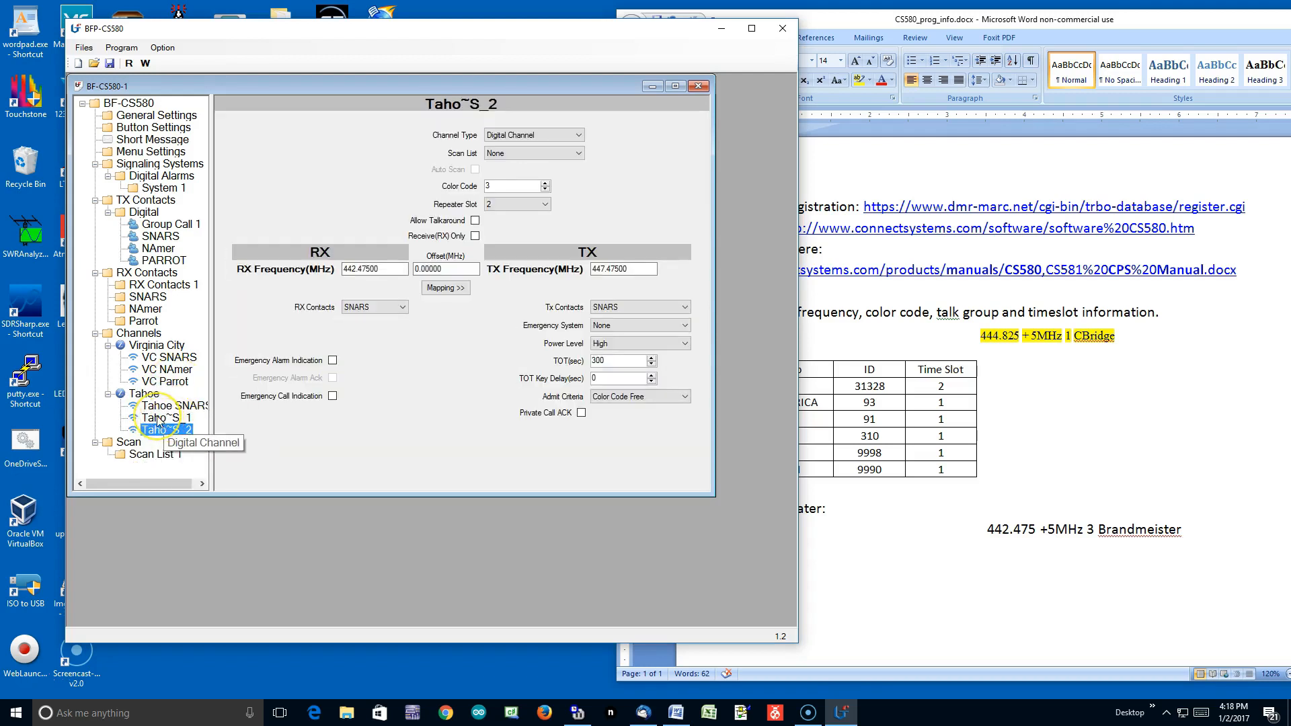
Check the talk group table in the Word document and set the Repeater Slot of the second Tahoe SNARS copy to 1
left_click(931, 538)
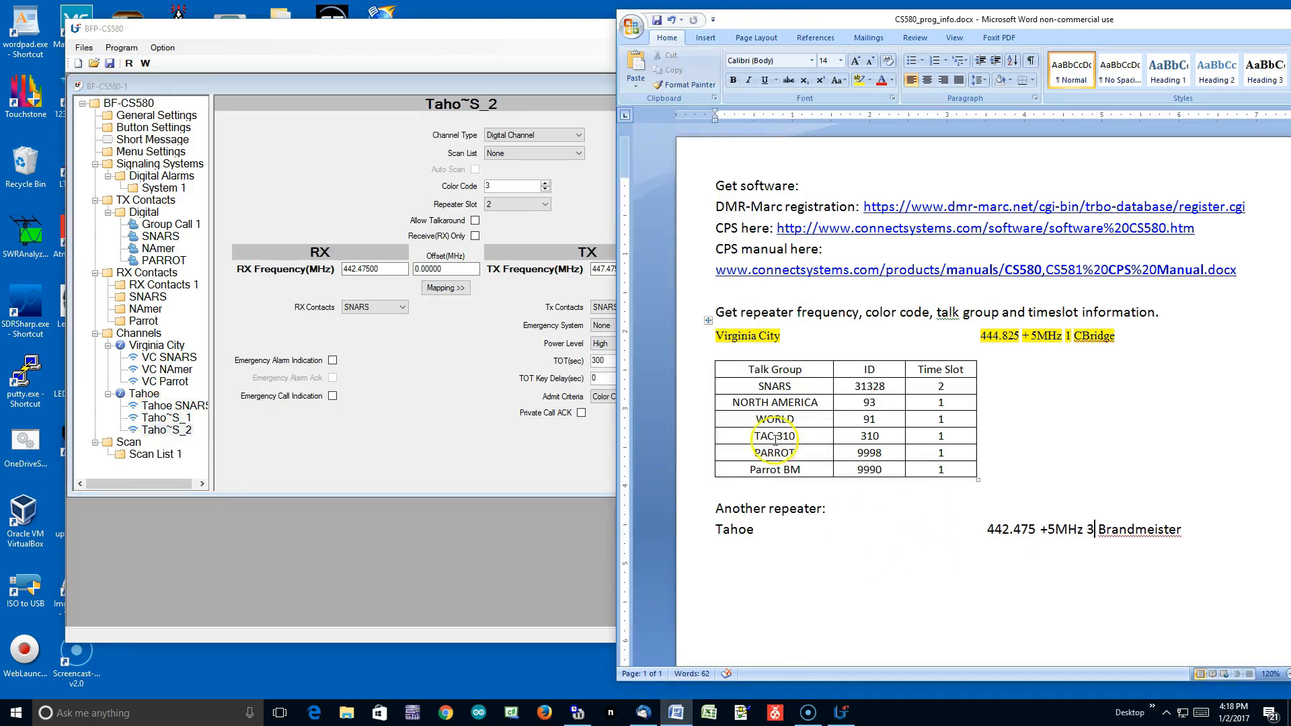
left_click(363, 414)
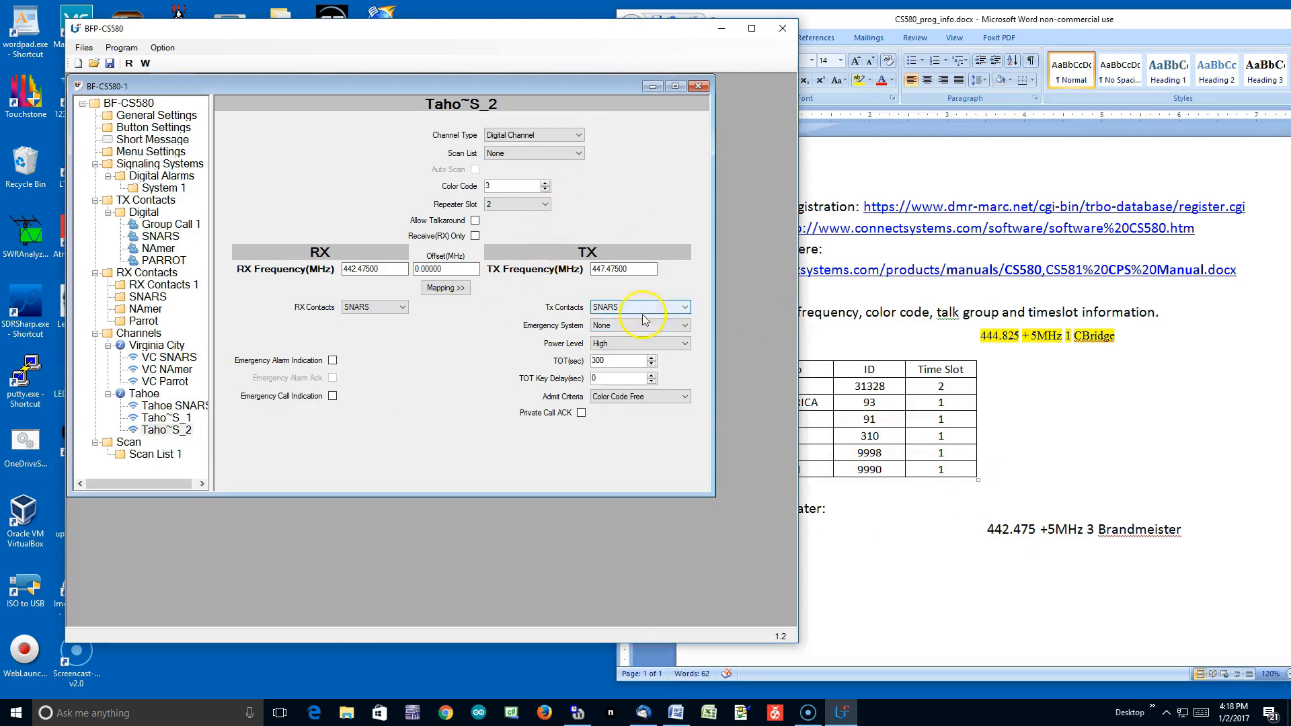
left_click(546, 205)
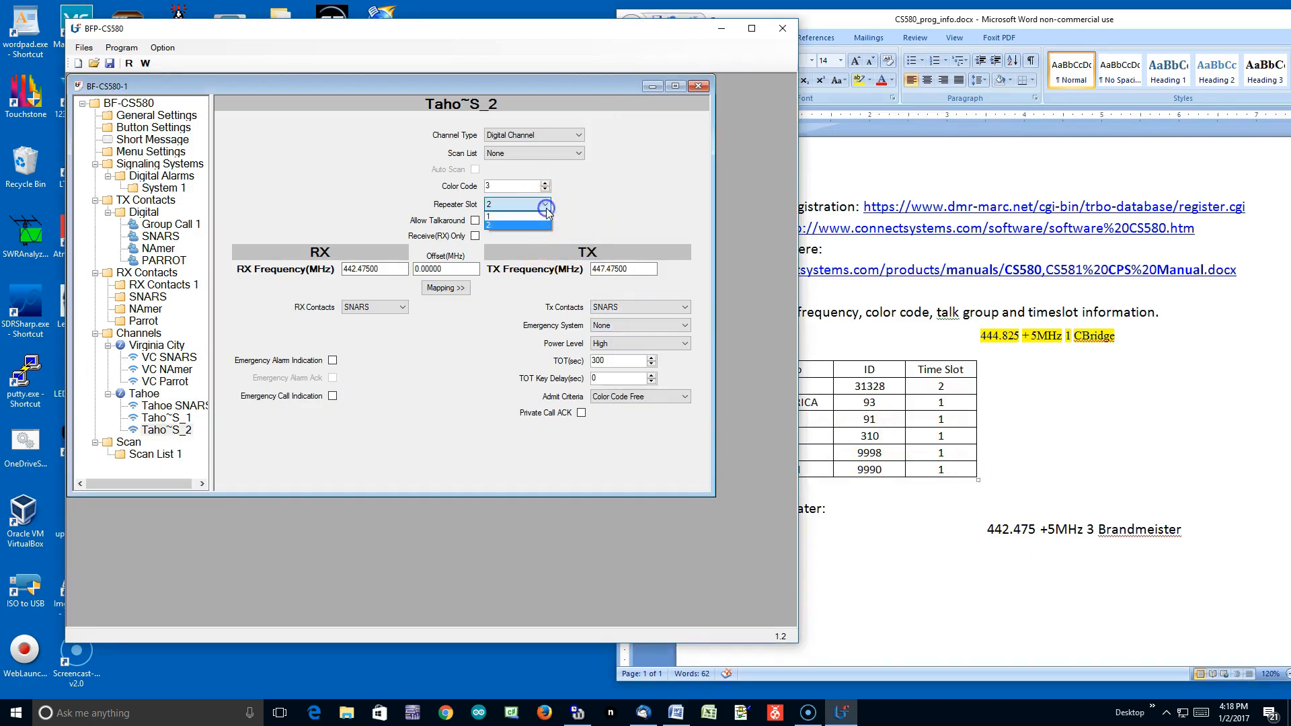
left_click(543, 217)
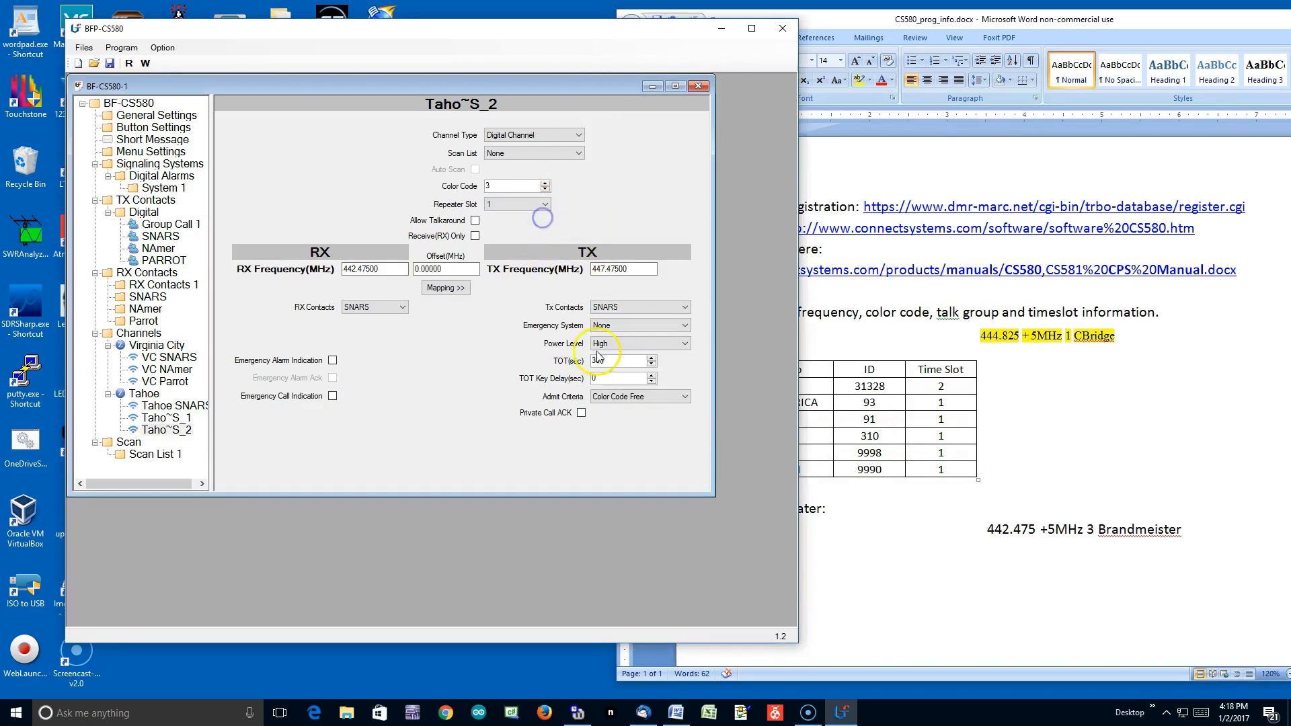
left_click(684, 307)
left_click(673, 347)
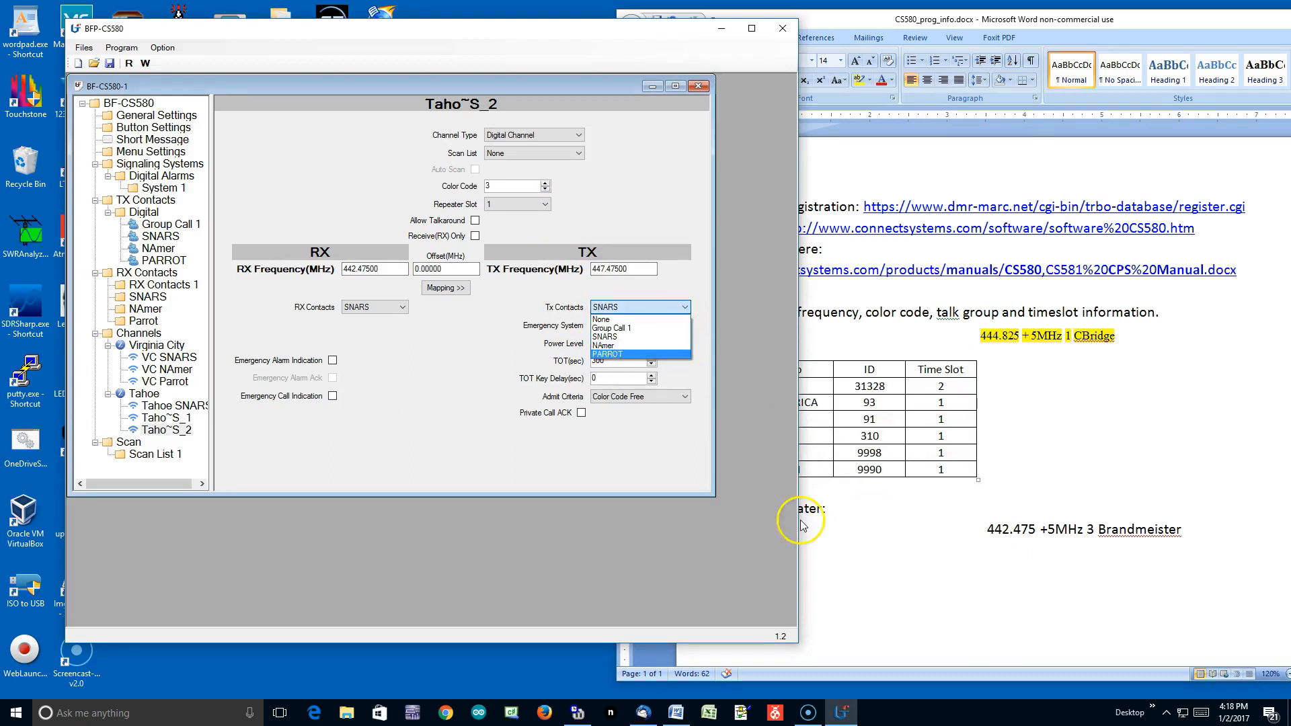
Add a digital group call TX contact with Call ID 310 and name it TAC310
left_click(147, 215)
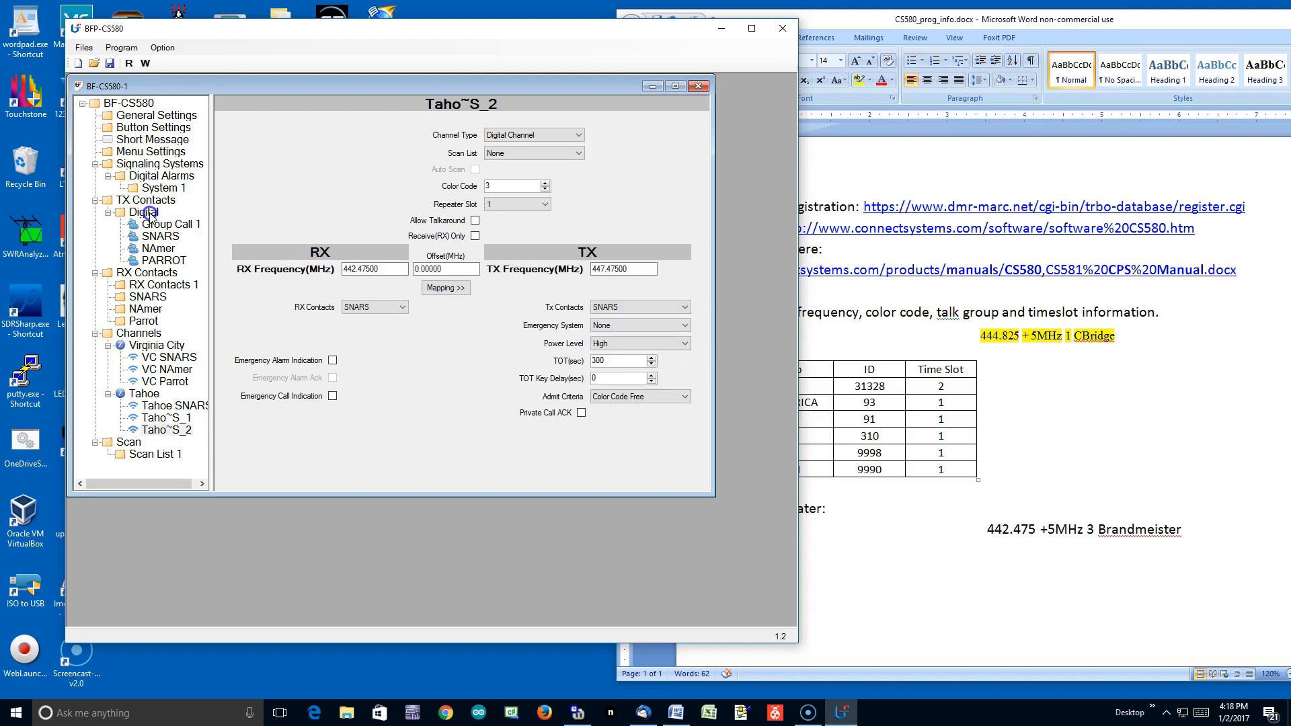
right_click(150, 215)
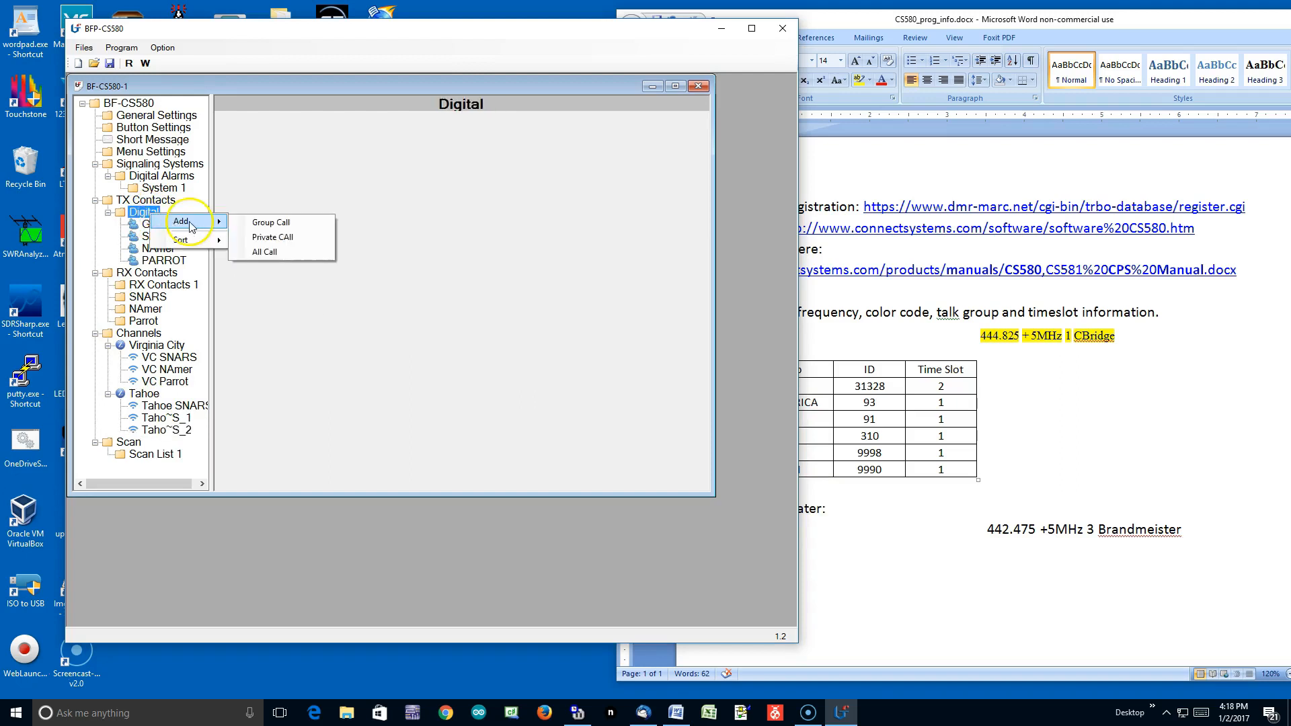
left_click(289, 223)
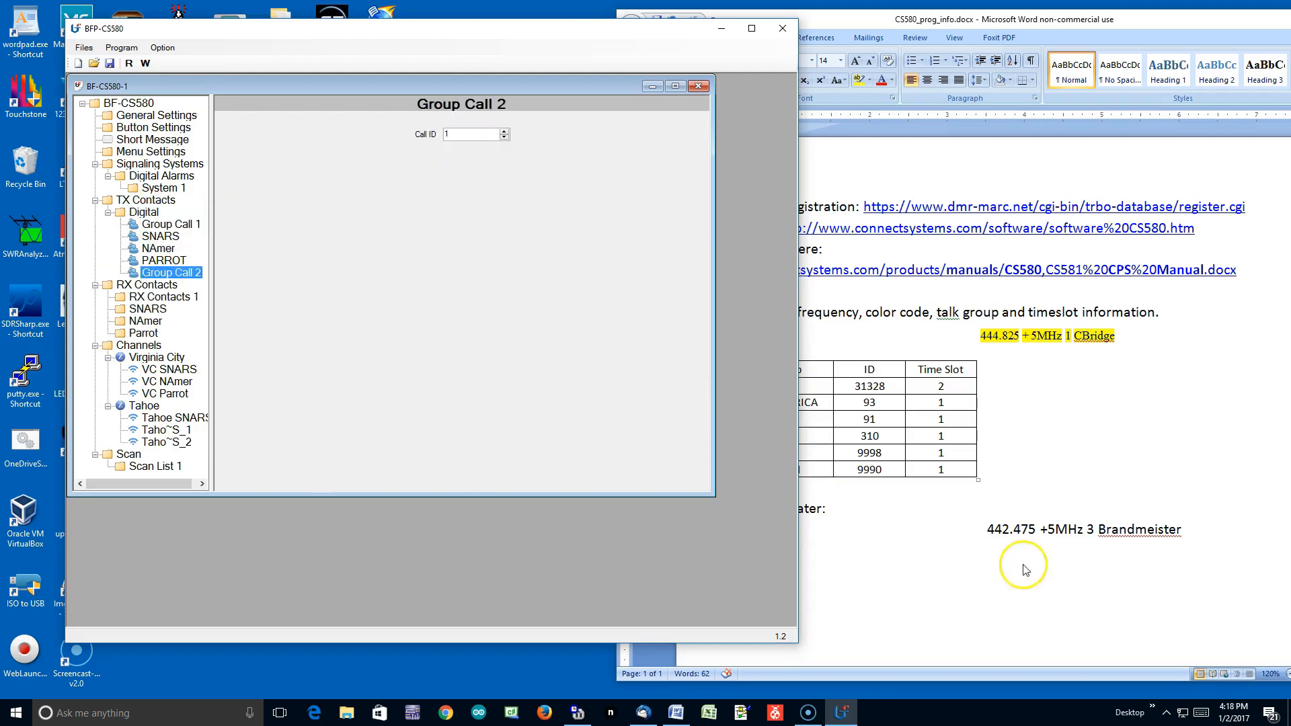
left_click_drag(452, 132, 426, 131)
type("310")
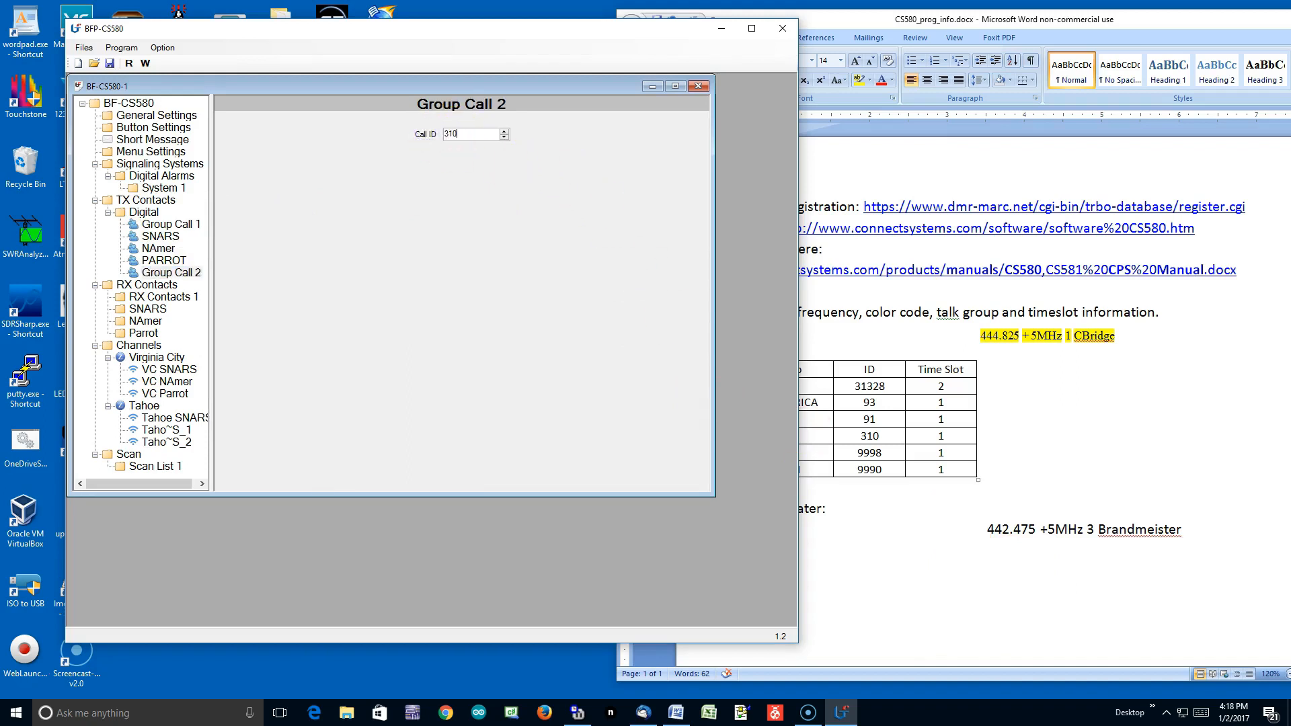
right_click(186, 276)
left_click(223, 299)
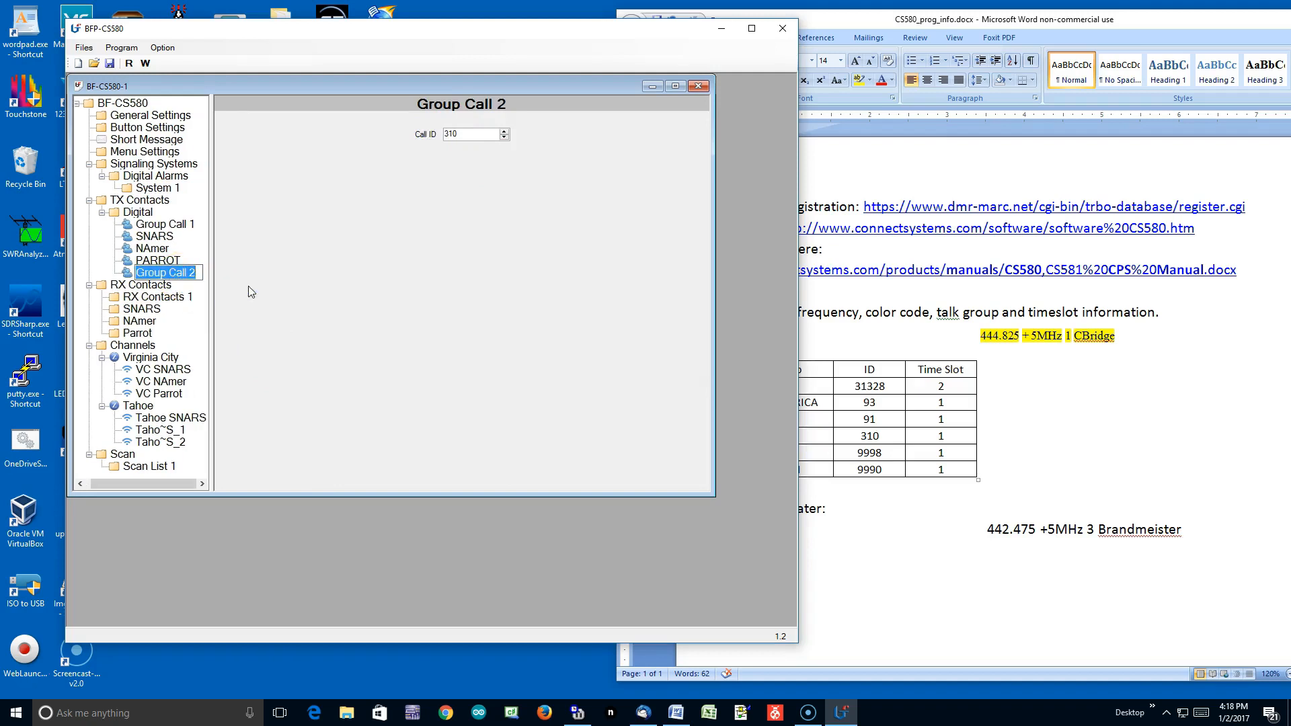
type("TAC310")
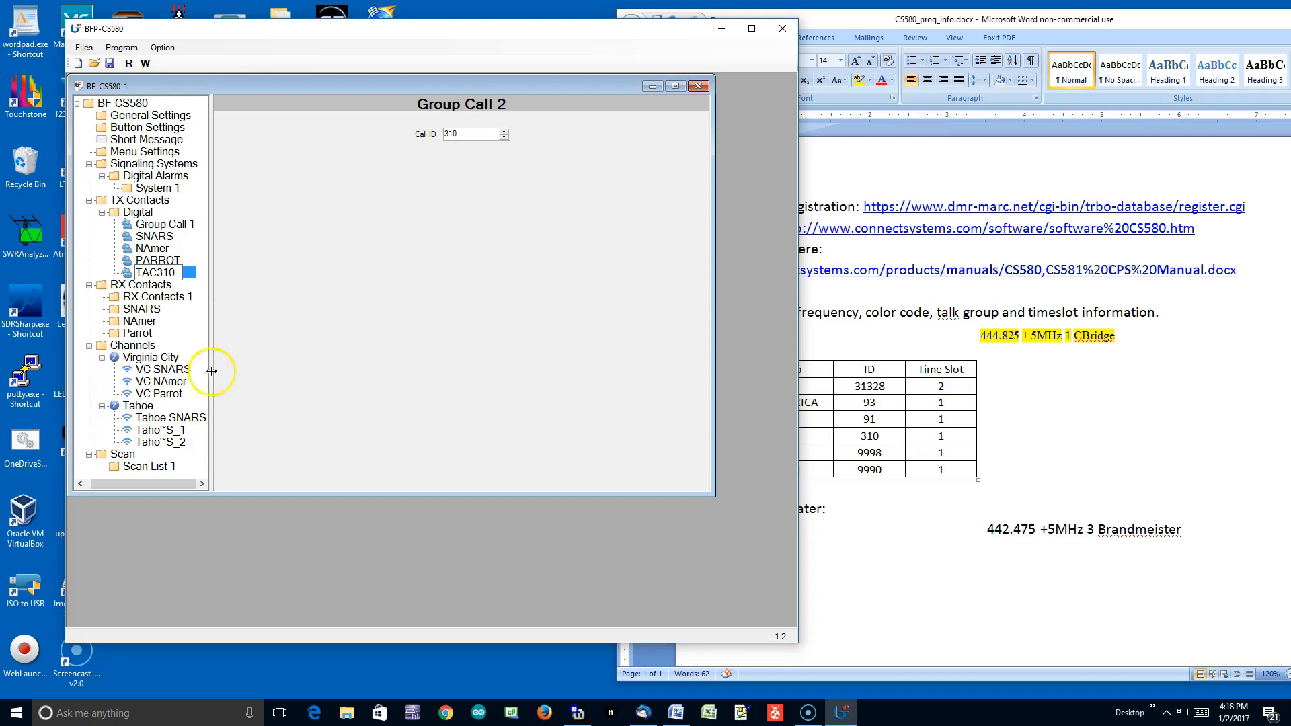
Add an RX contacts list with TAC310 as its member and rename the list TAC310
left_click(128, 285)
right_click(129, 285)
left_click(167, 299)
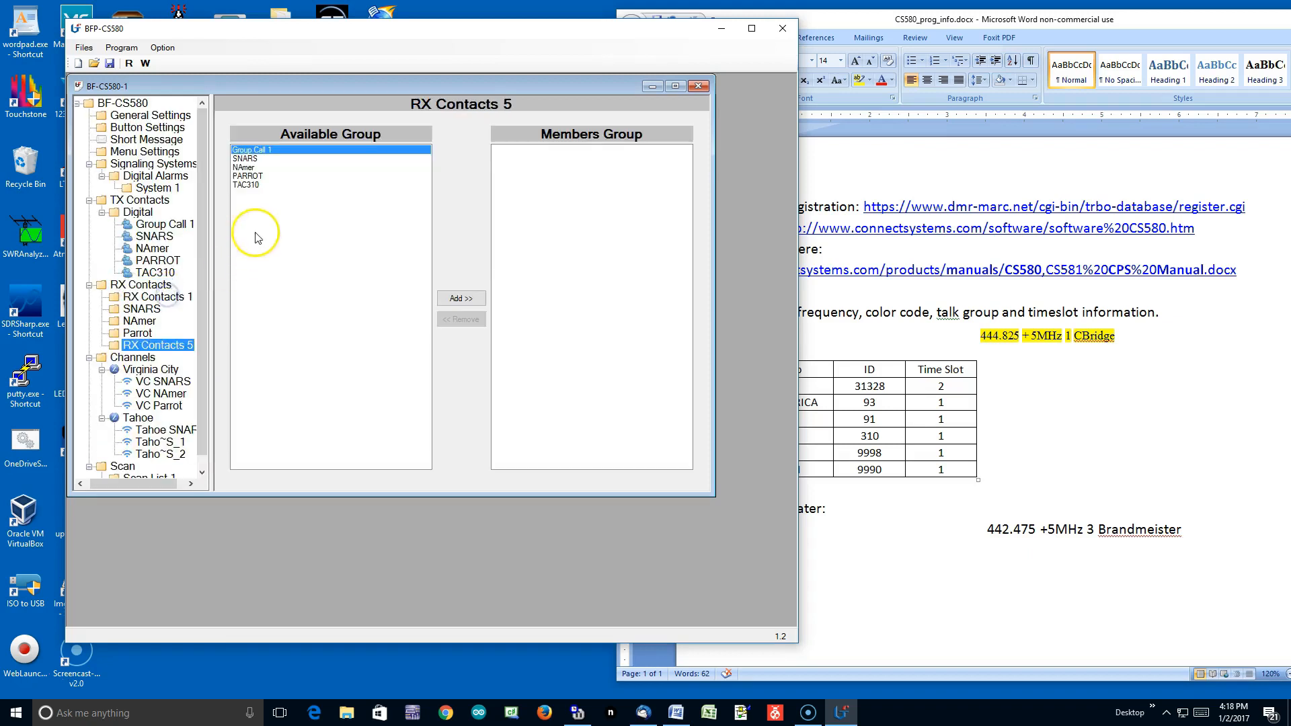
left_click(250, 185)
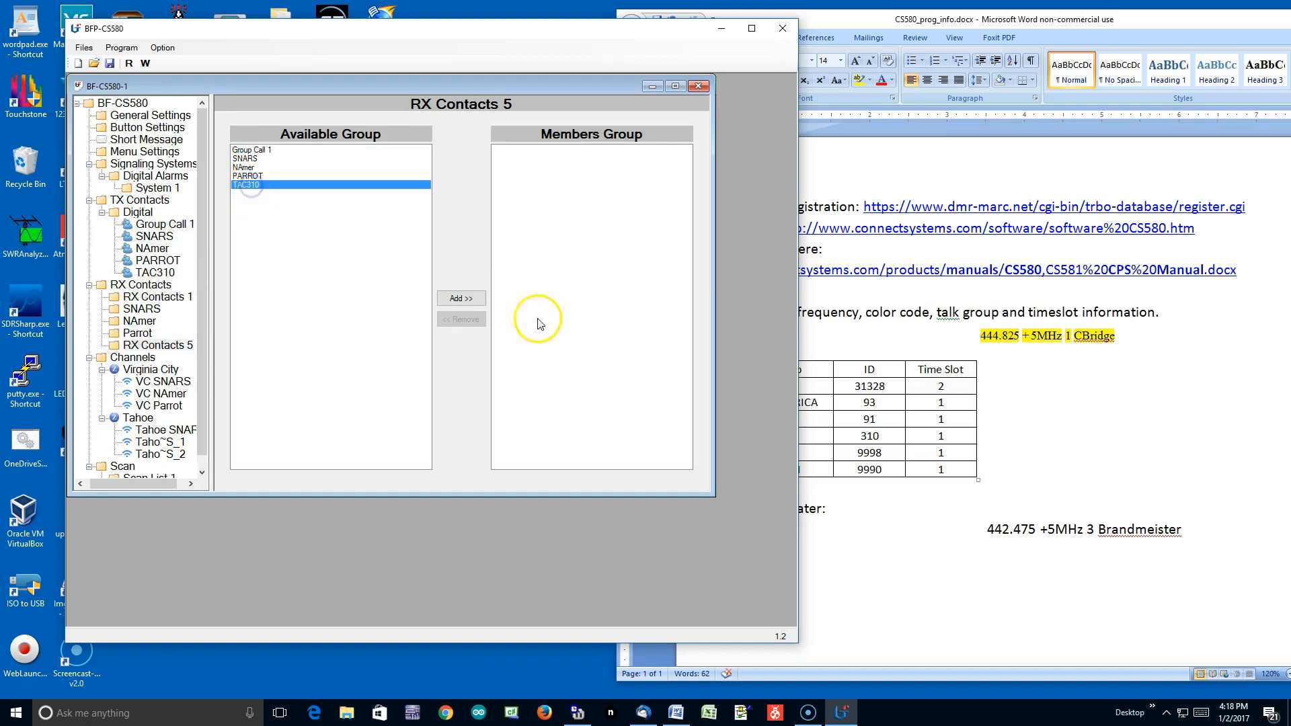
left_click(461, 298)
right_click(164, 345)
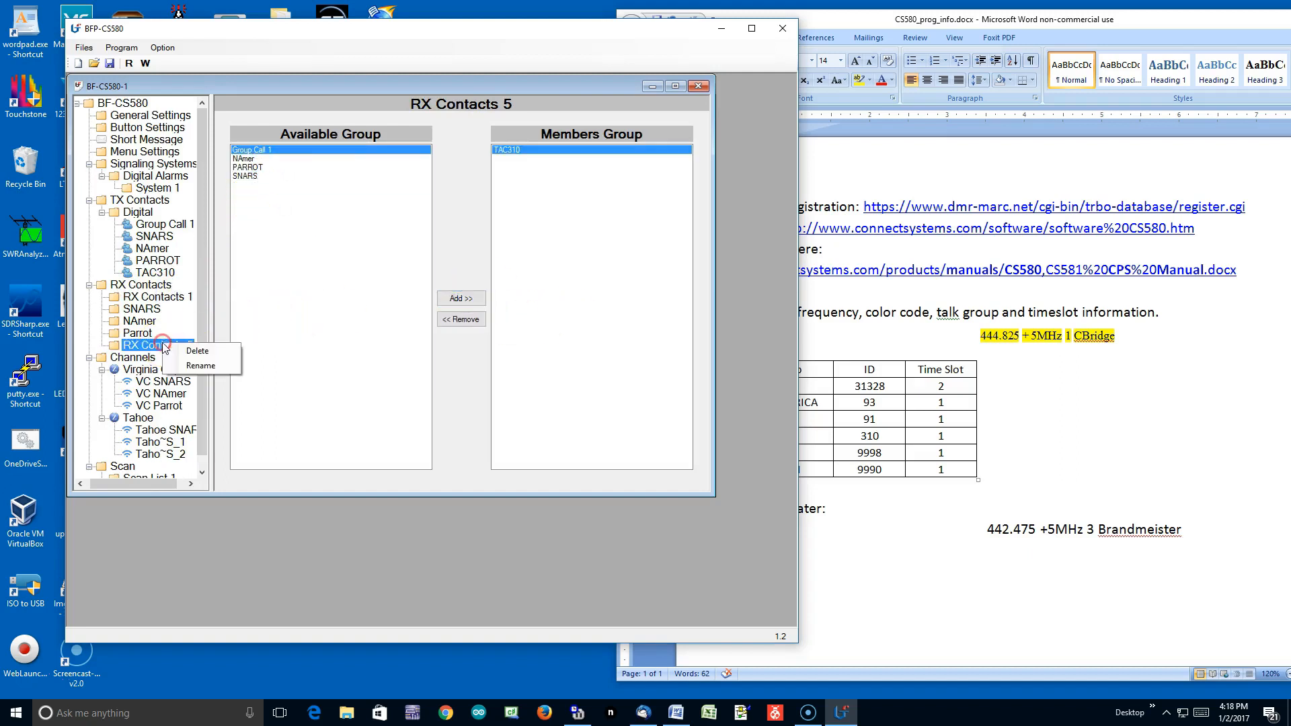
left_click(200, 365)
type("TAC310")
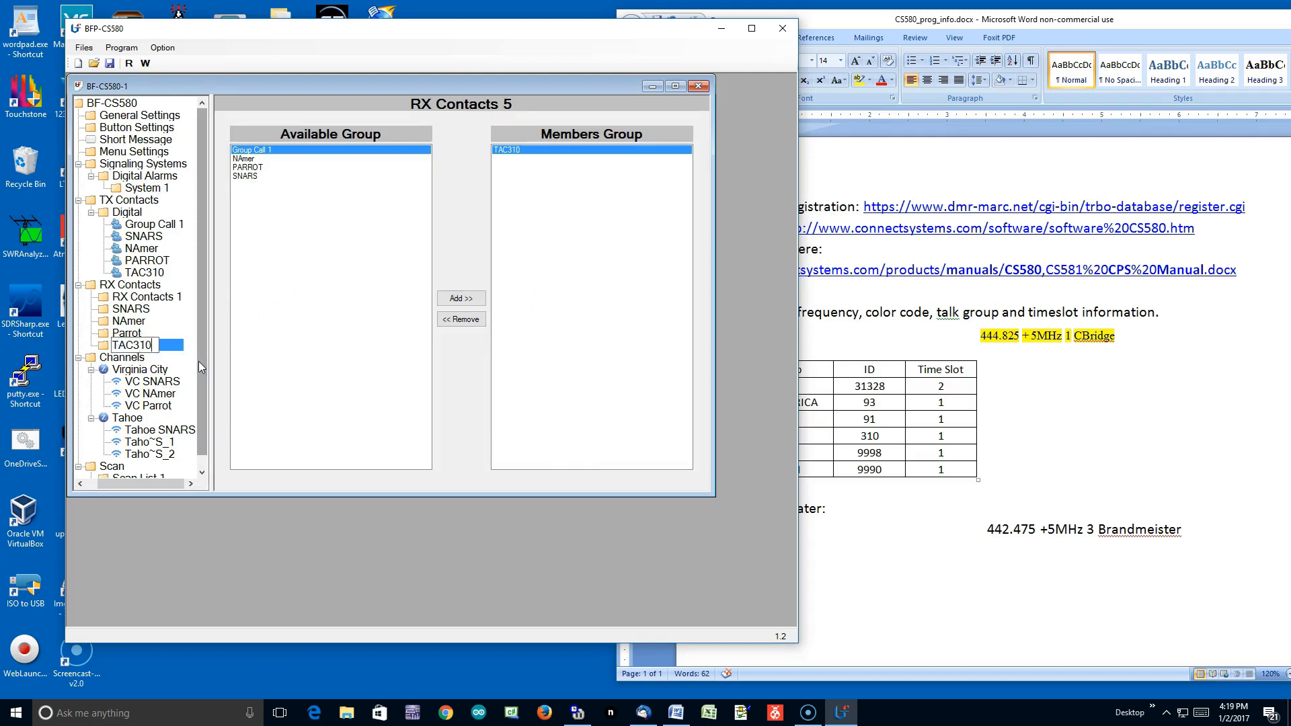
Set the first Tahoe SNARS copy's TX contact and RX contacts to TAC310 and its Repeater Slot to 1
scroll(203, 414, "down", 1)
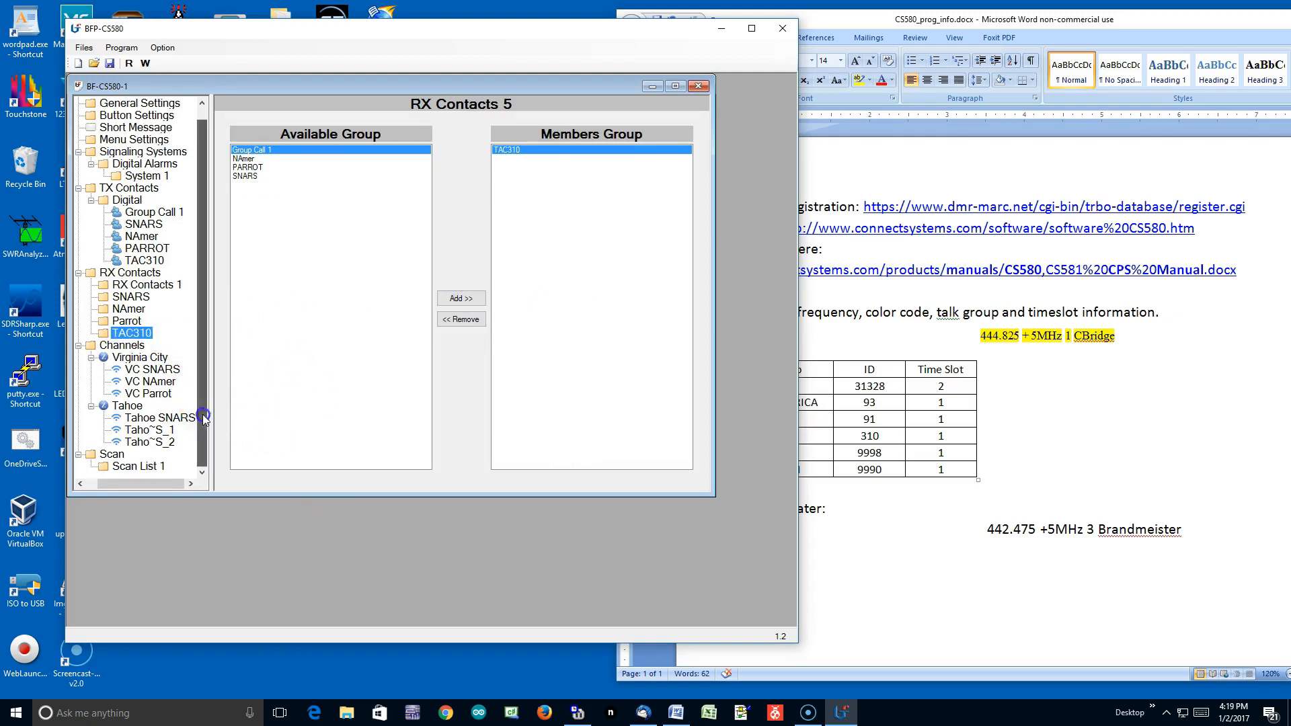
left_click(153, 433)
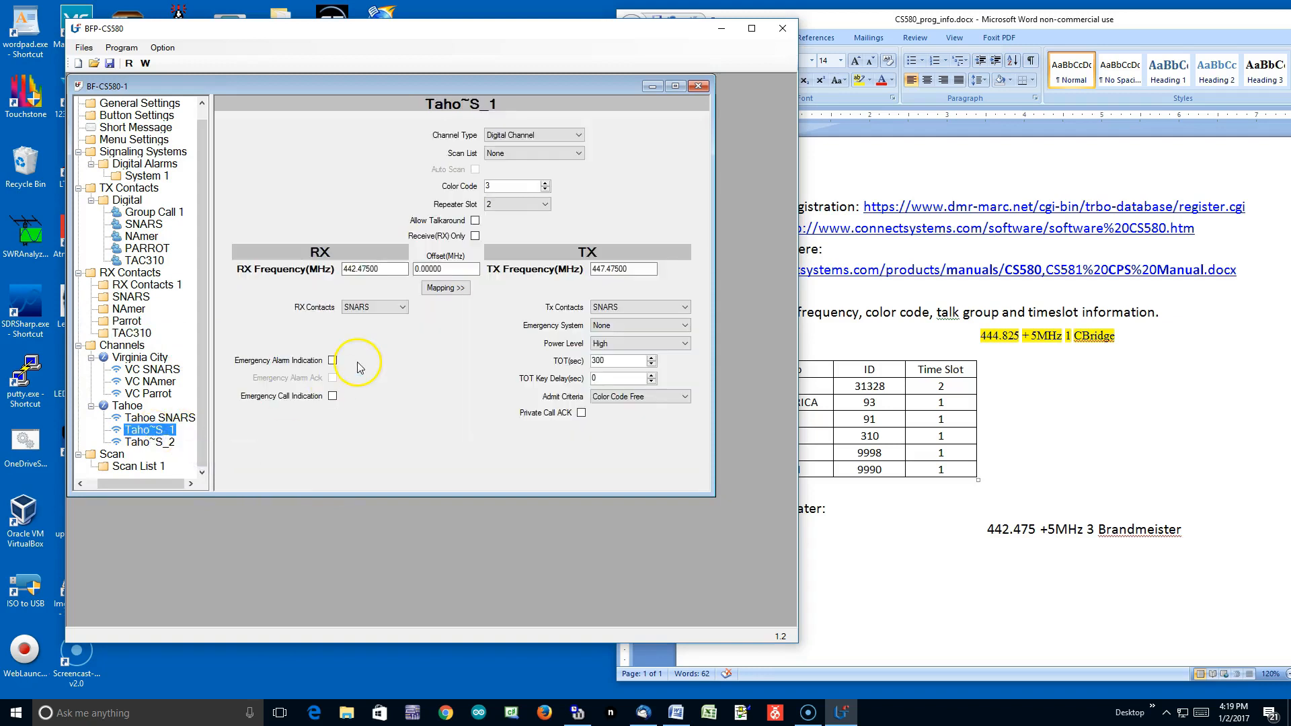
left_click(685, 307)
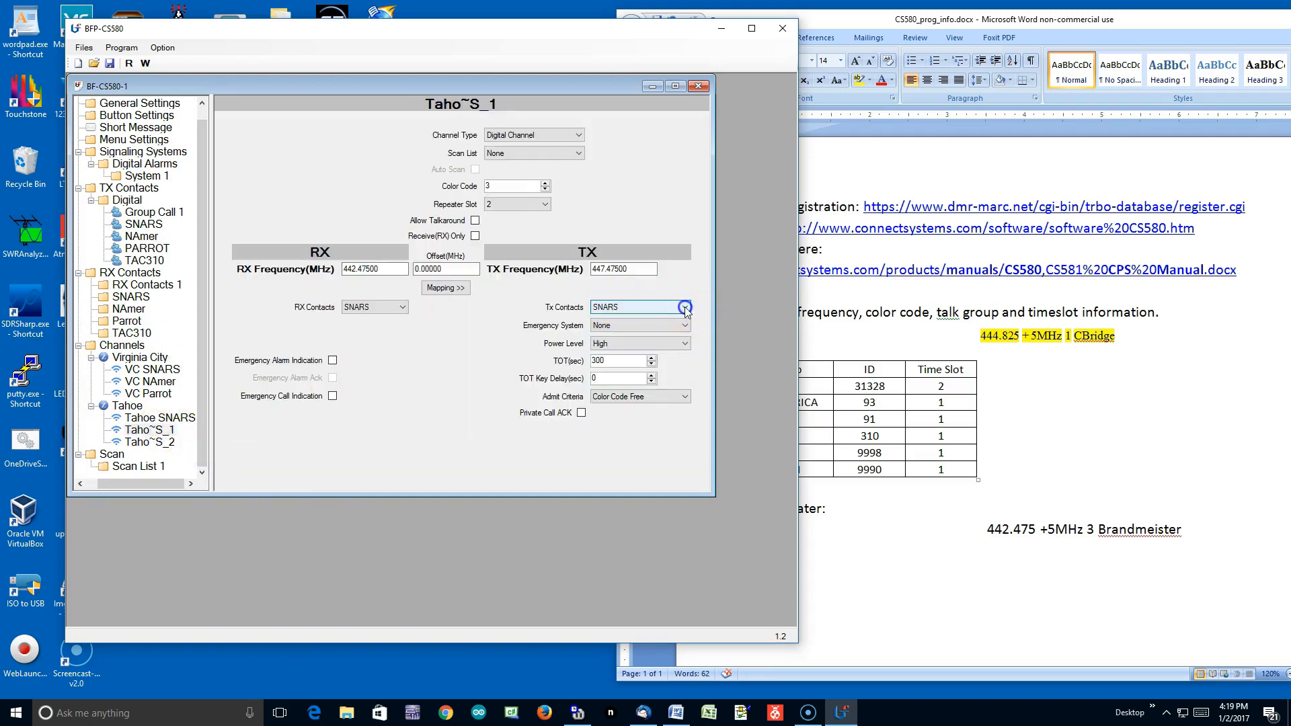
left_click(648, 365)
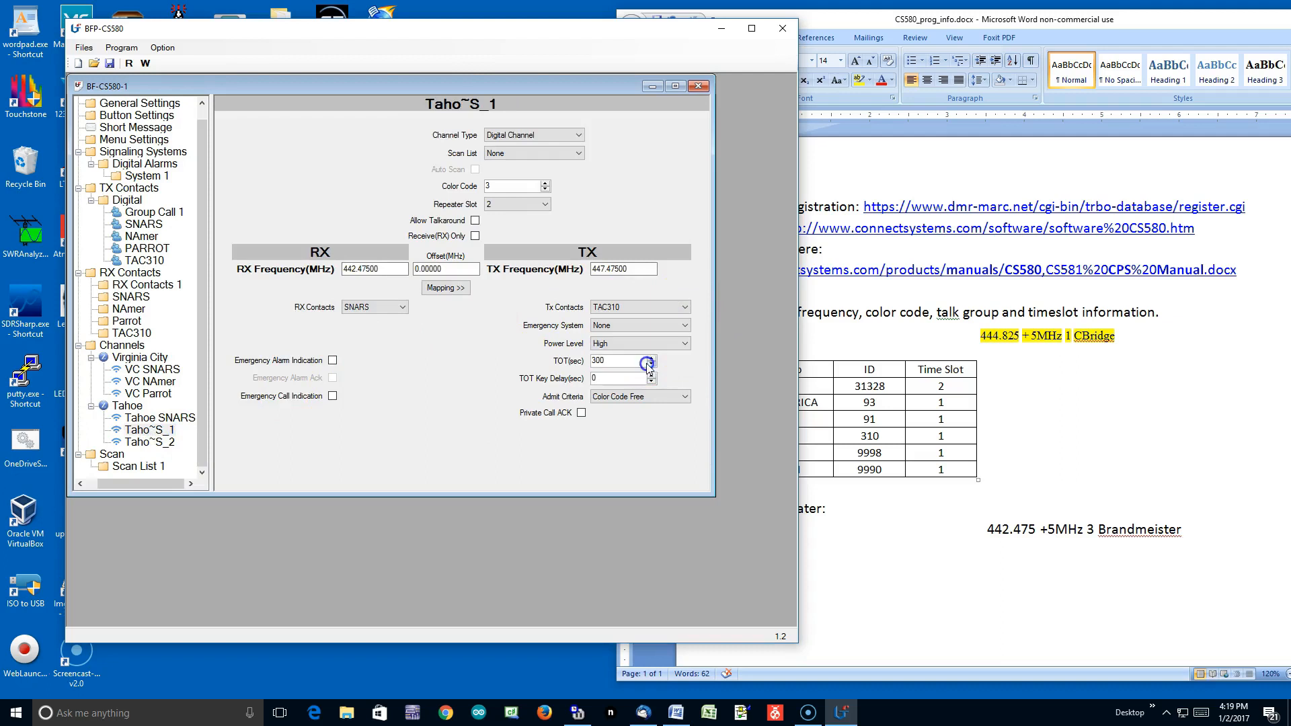
left_click(402, 307)
left_click(388, 364)
left_click(547, 205)
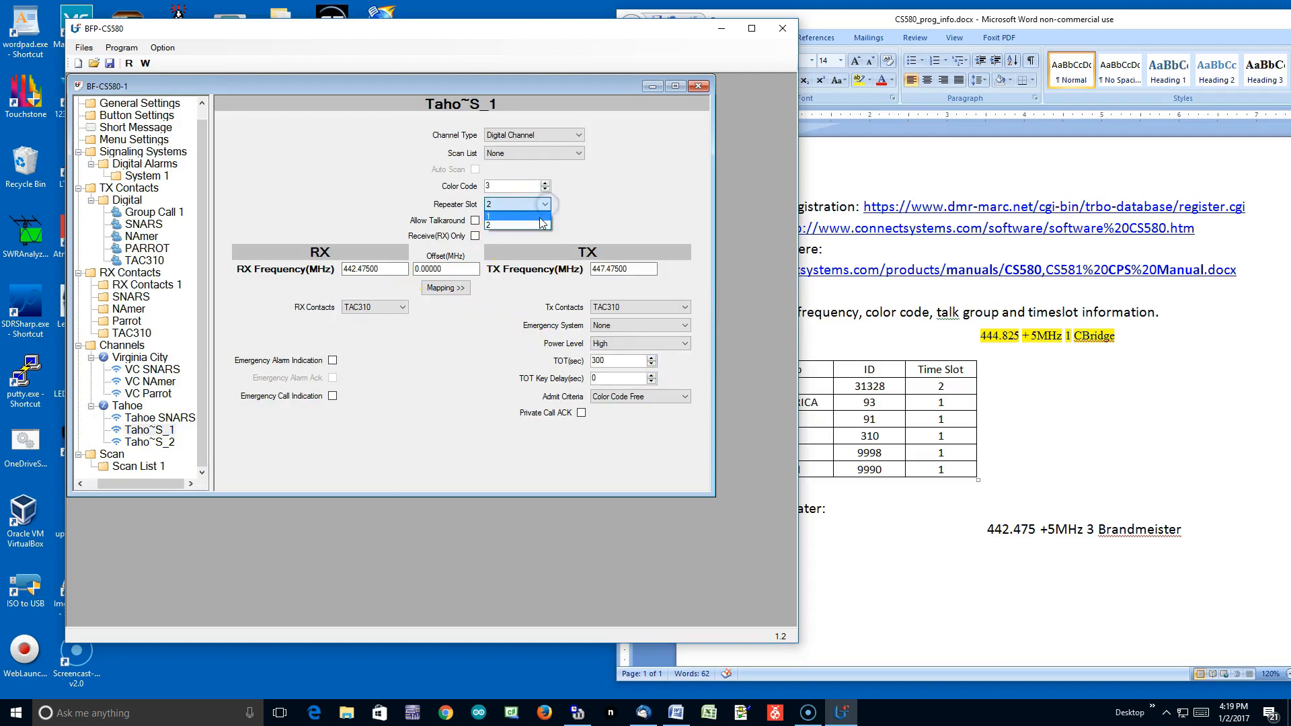
left_click(539, 215)
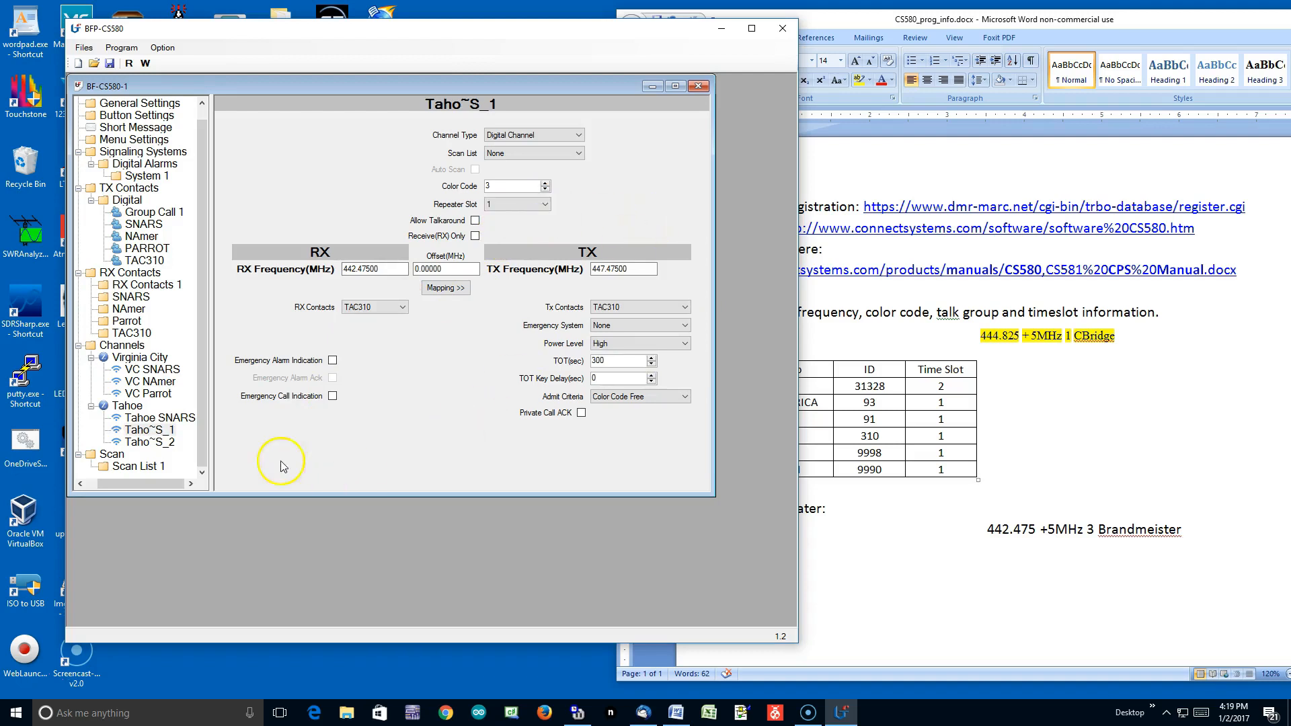
Rename the first copied channel in the Tahoe zone as Tahoe TAC310
right_click(143, 432)
left_click(224, 470)
type("Ta")
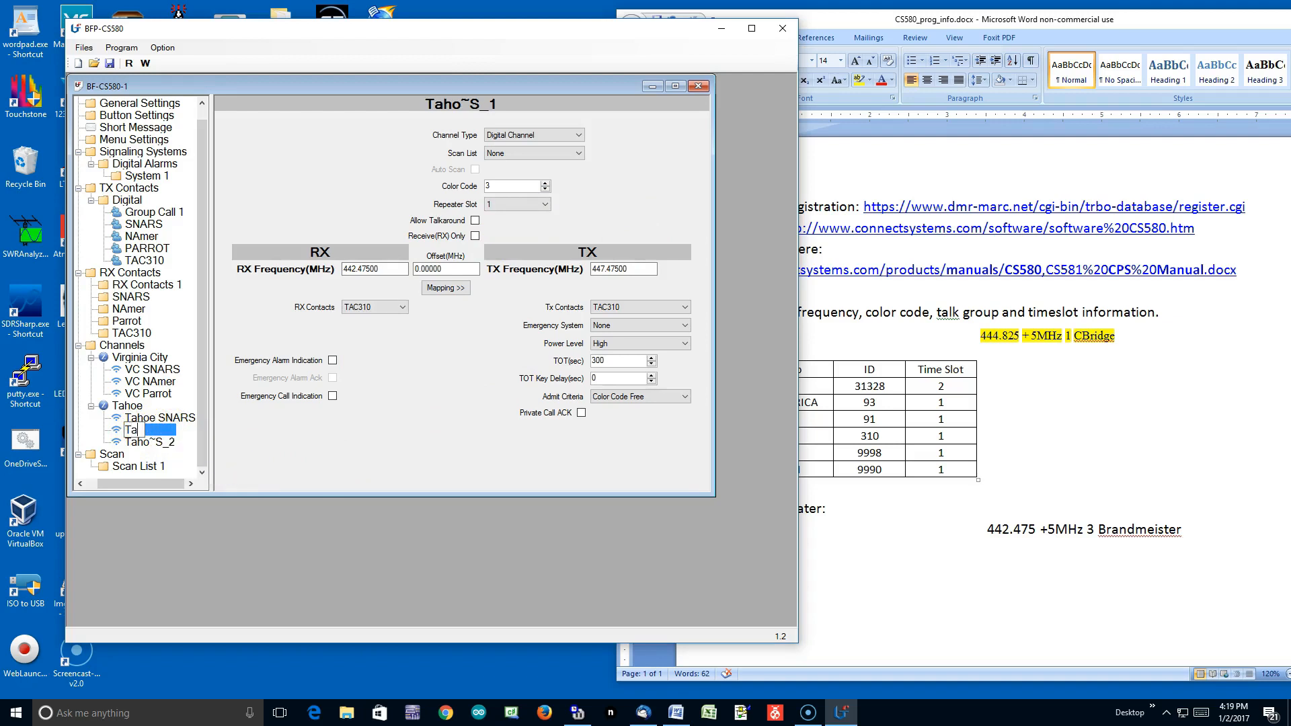
type("hoe TAC310")
left_click(166, 443)
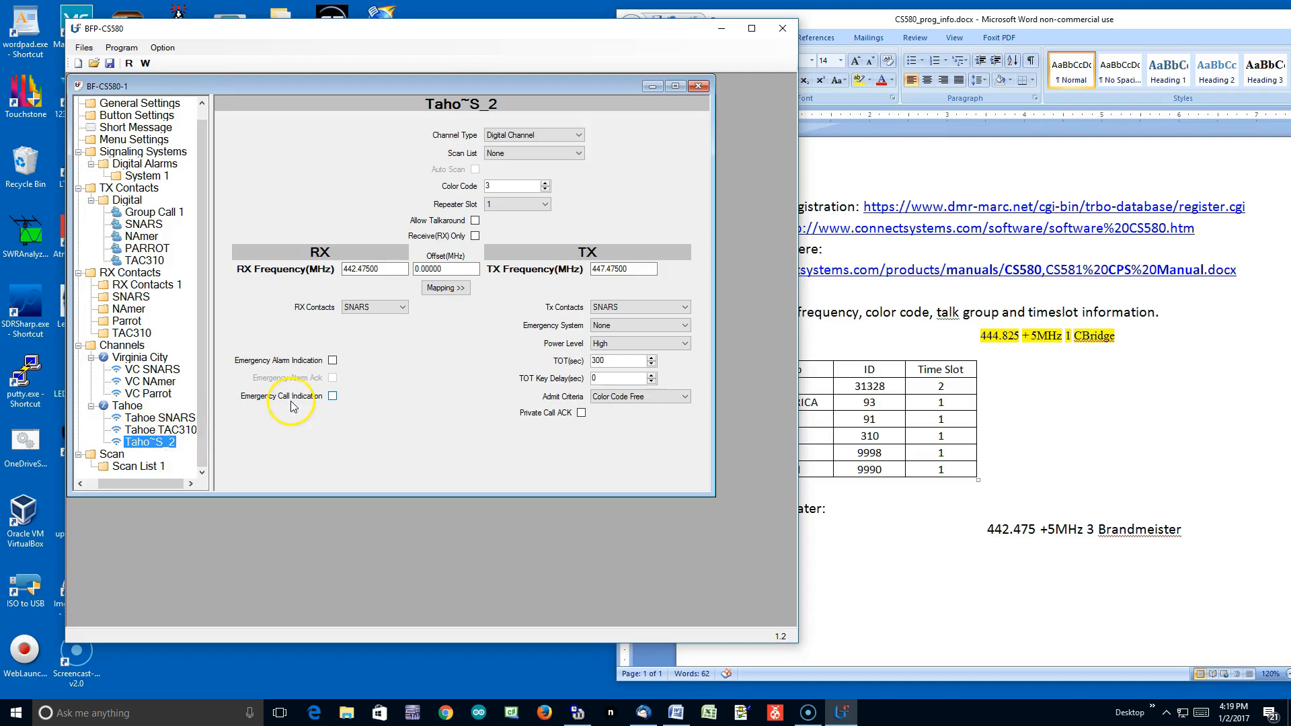
Look up the Parrot BM talk group in the Word document and add a private call TX contact with Call ID 9990
left_click(921, 539)
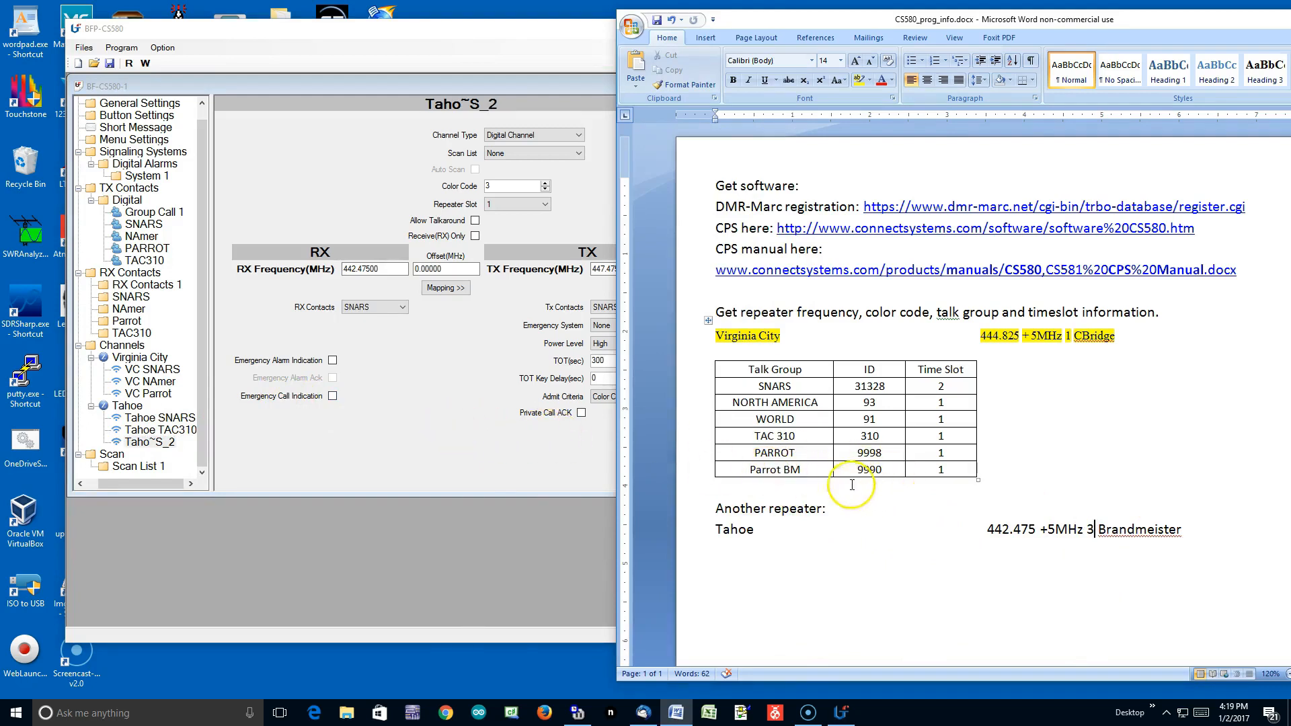
left_click(128, 202)
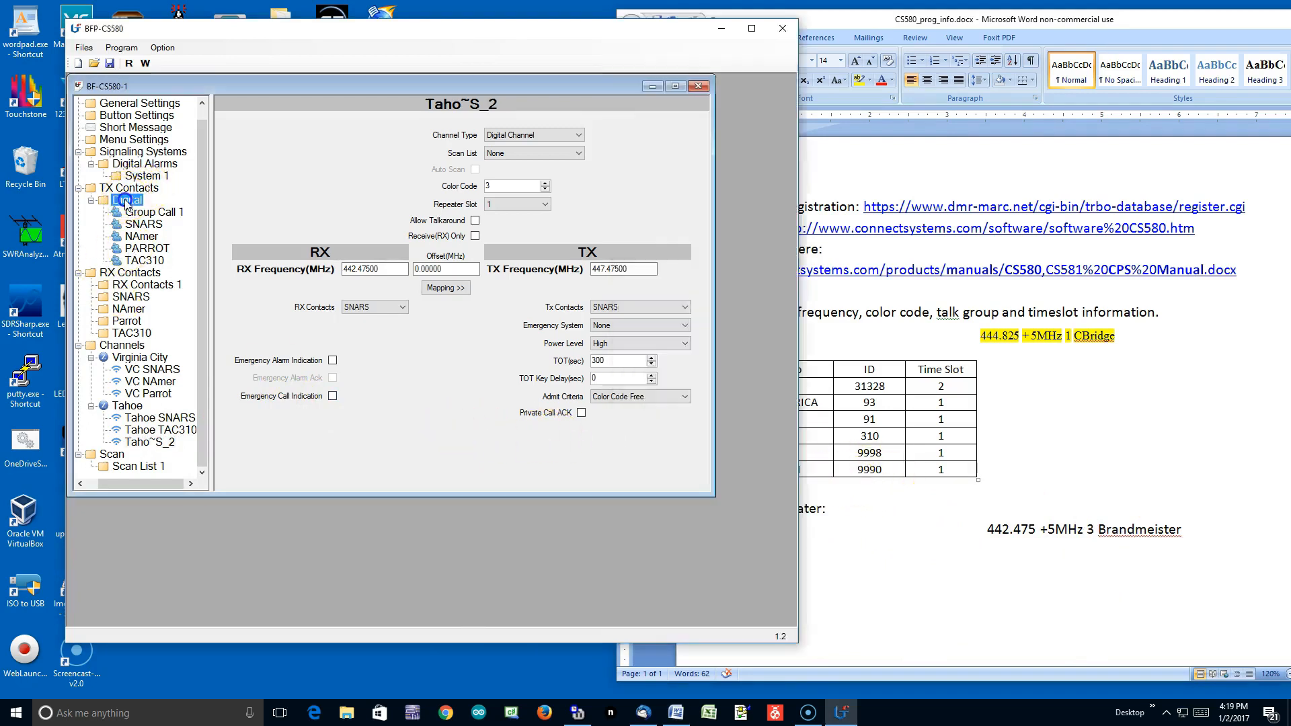
right_click(127, 201)
mouse_move(153, 210)
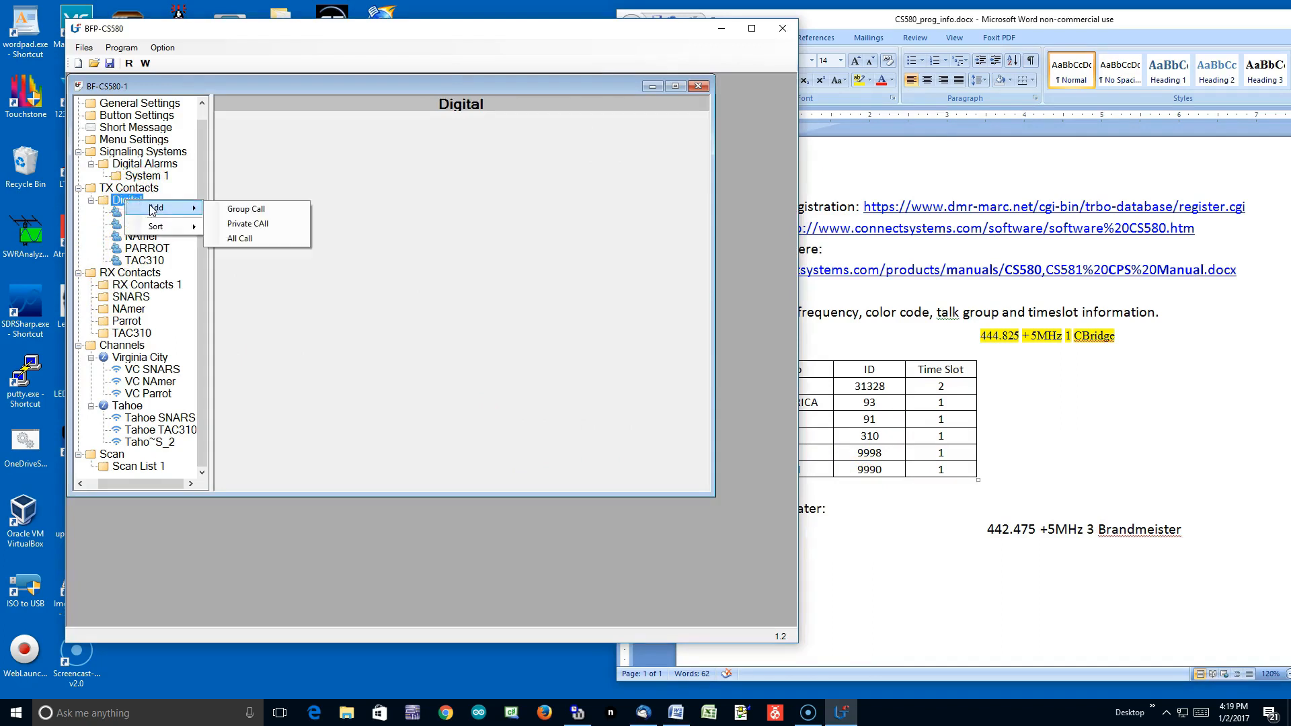
left_click(281, 224)
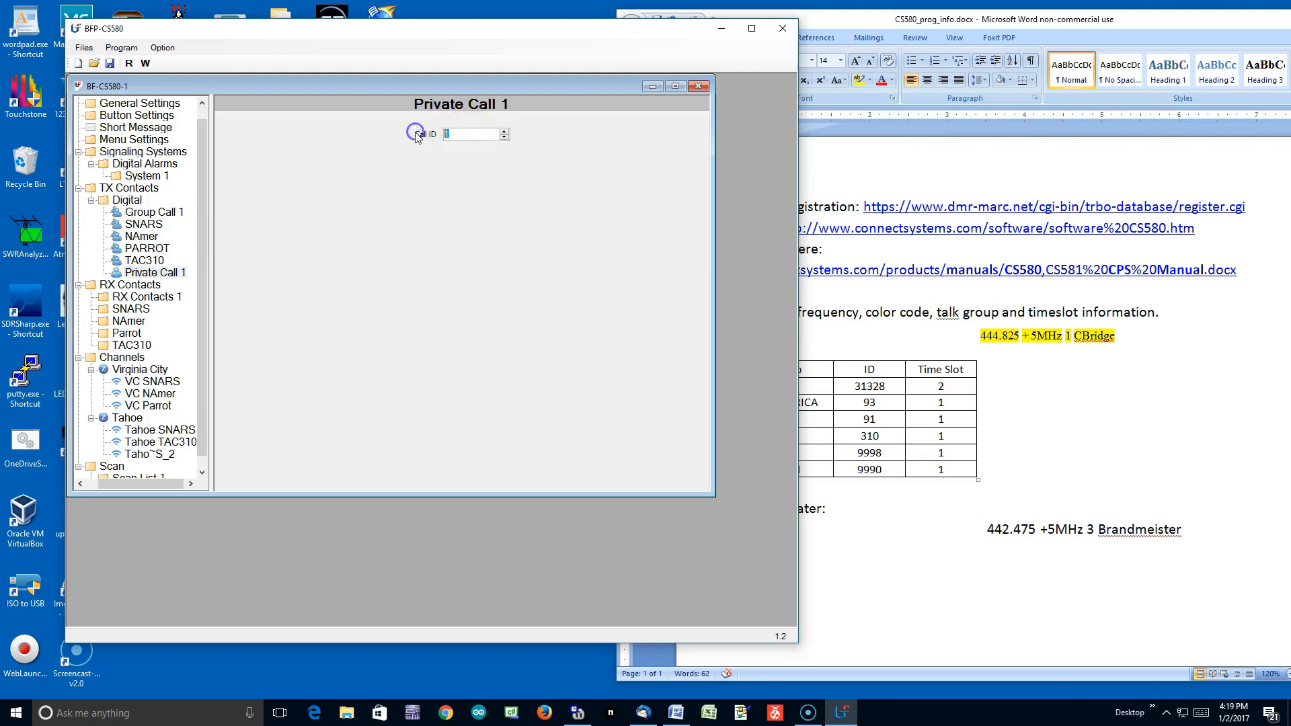
type("9990")
Rename the private call TX contact with Call ID 9990 as BM Parrot
right_click(156, 274)
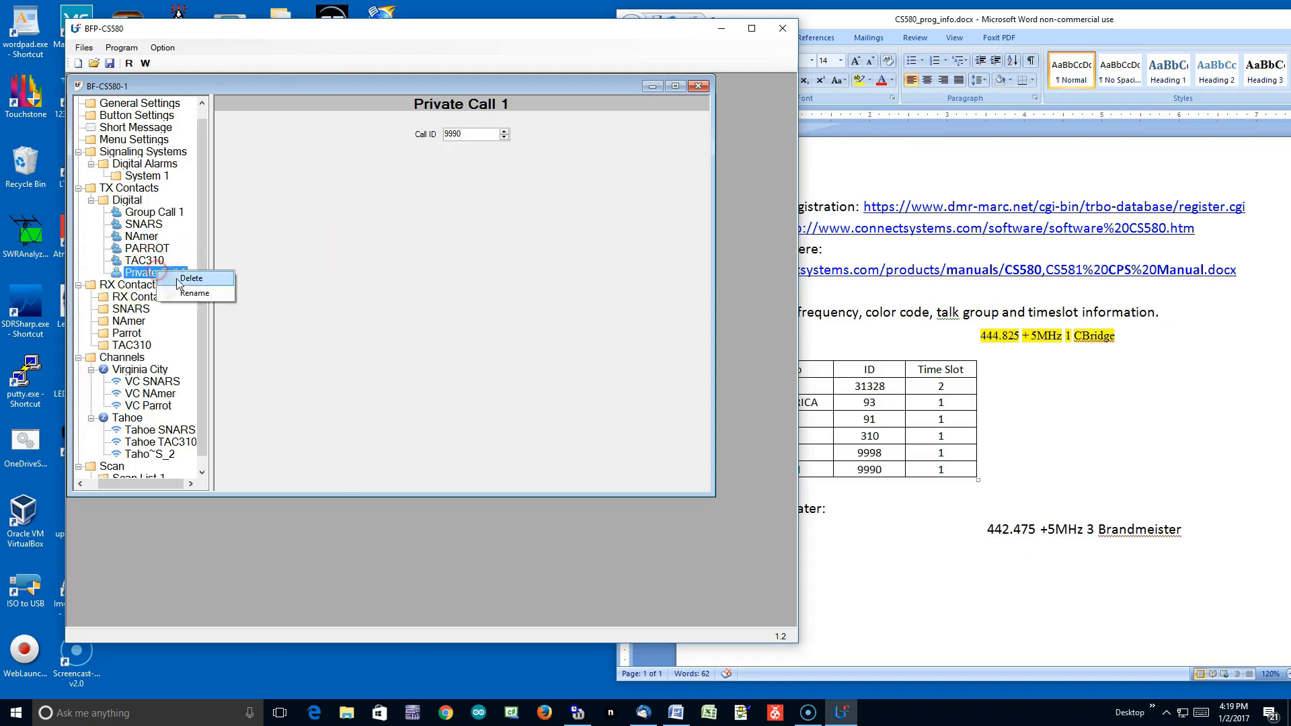
left_click(200, 292)
type("B")
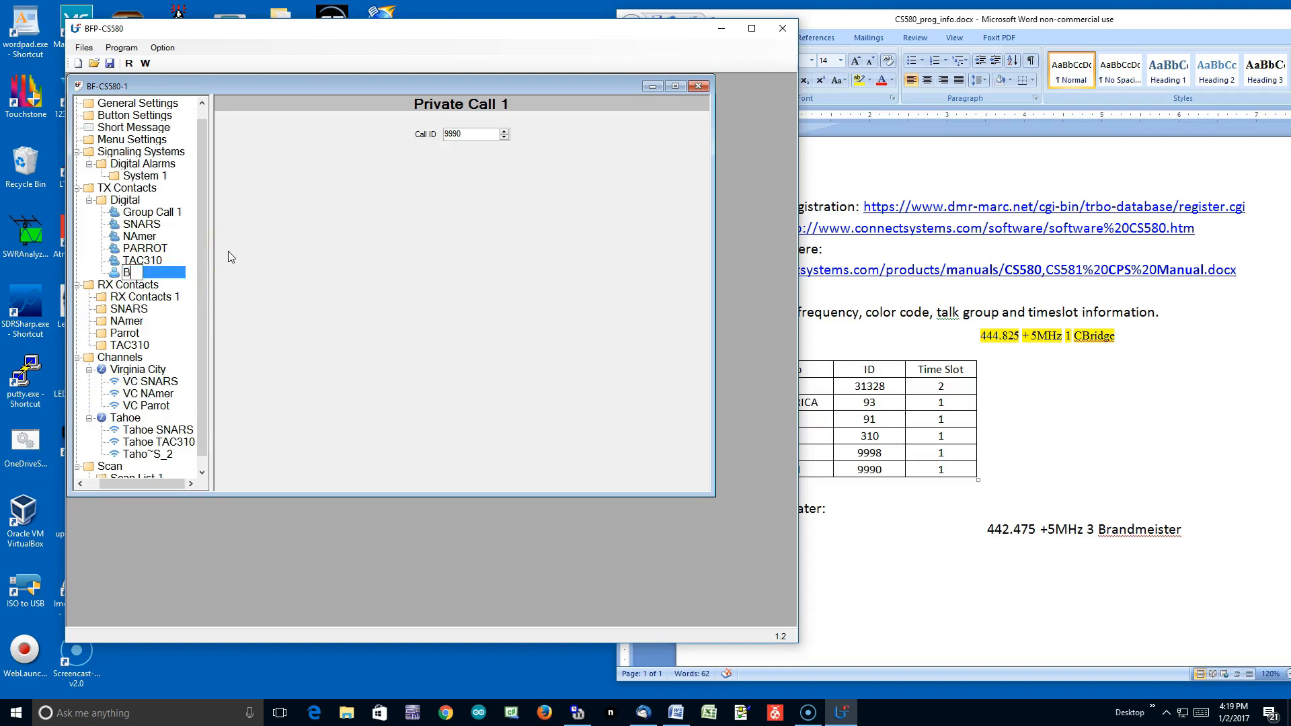
type("M Parrot")
left_click(317, 261)
Set the remaining copied Tahoe channel's TX contact to BM Parrot and its RX contacts to None
left_click(160, 455)
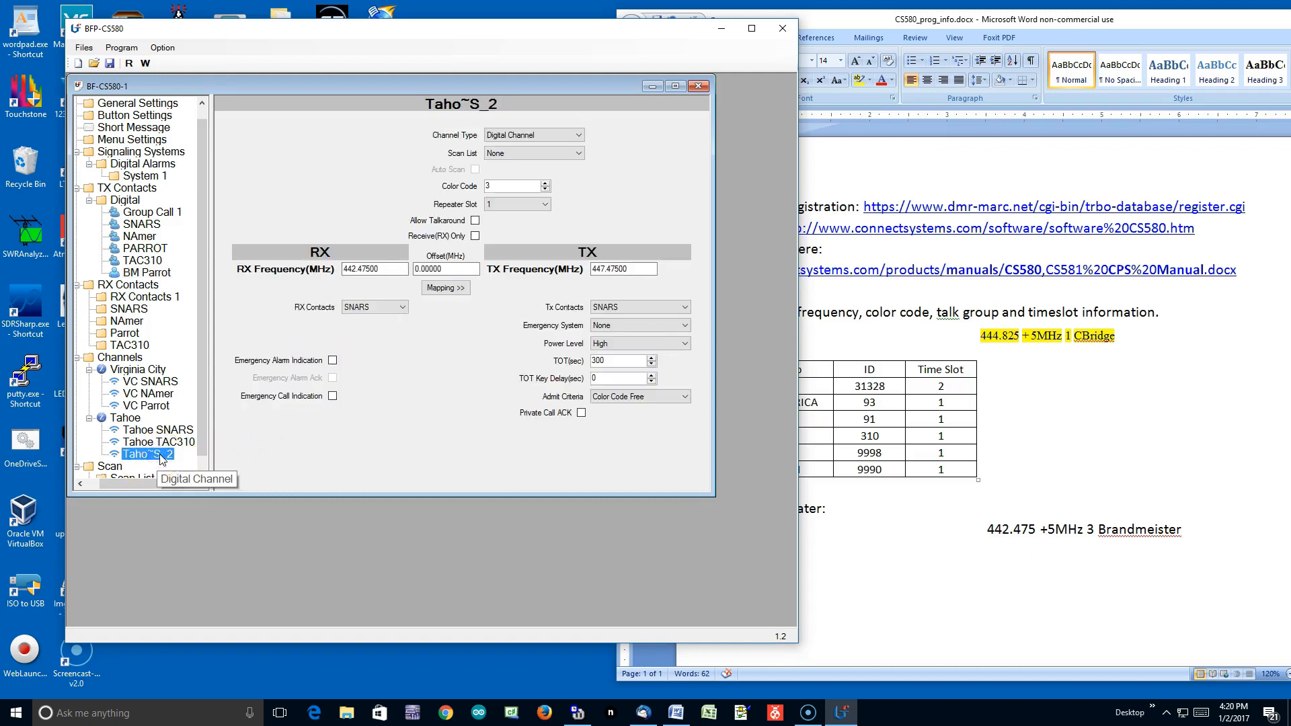
left_click(546, 206)
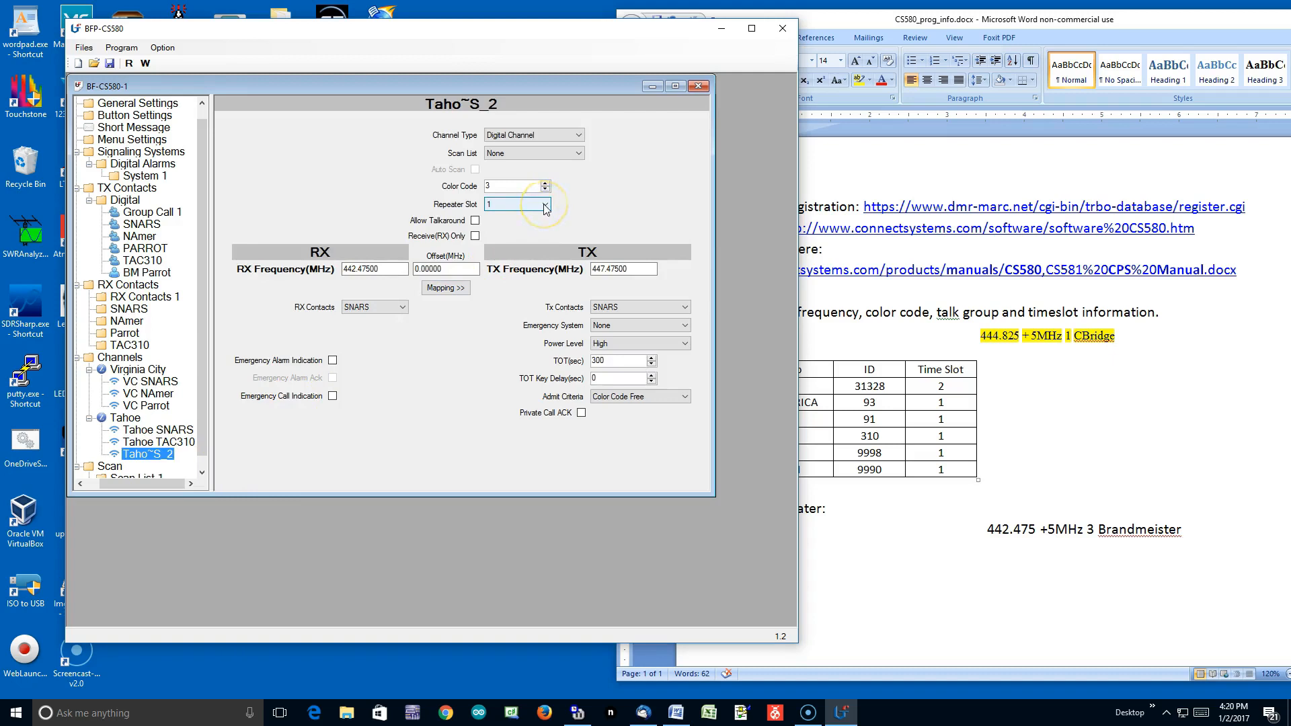
left_click(684, 310)
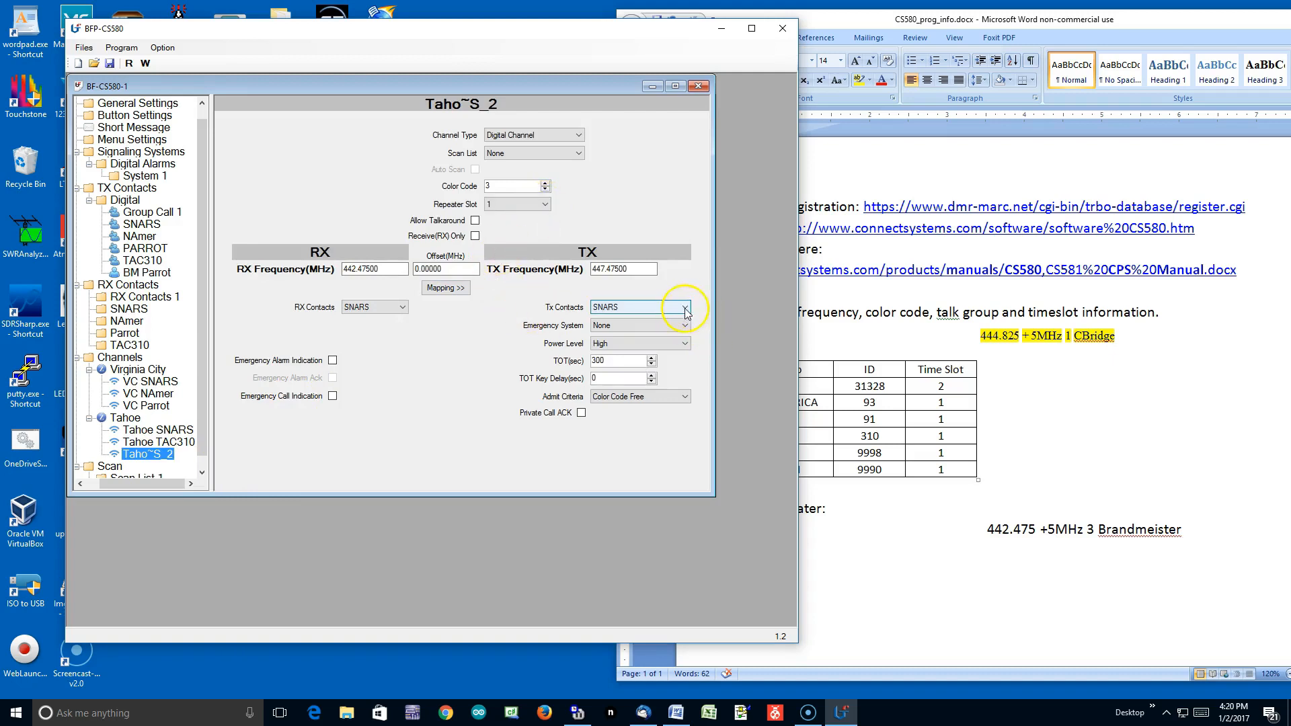
left_click(685, 309)
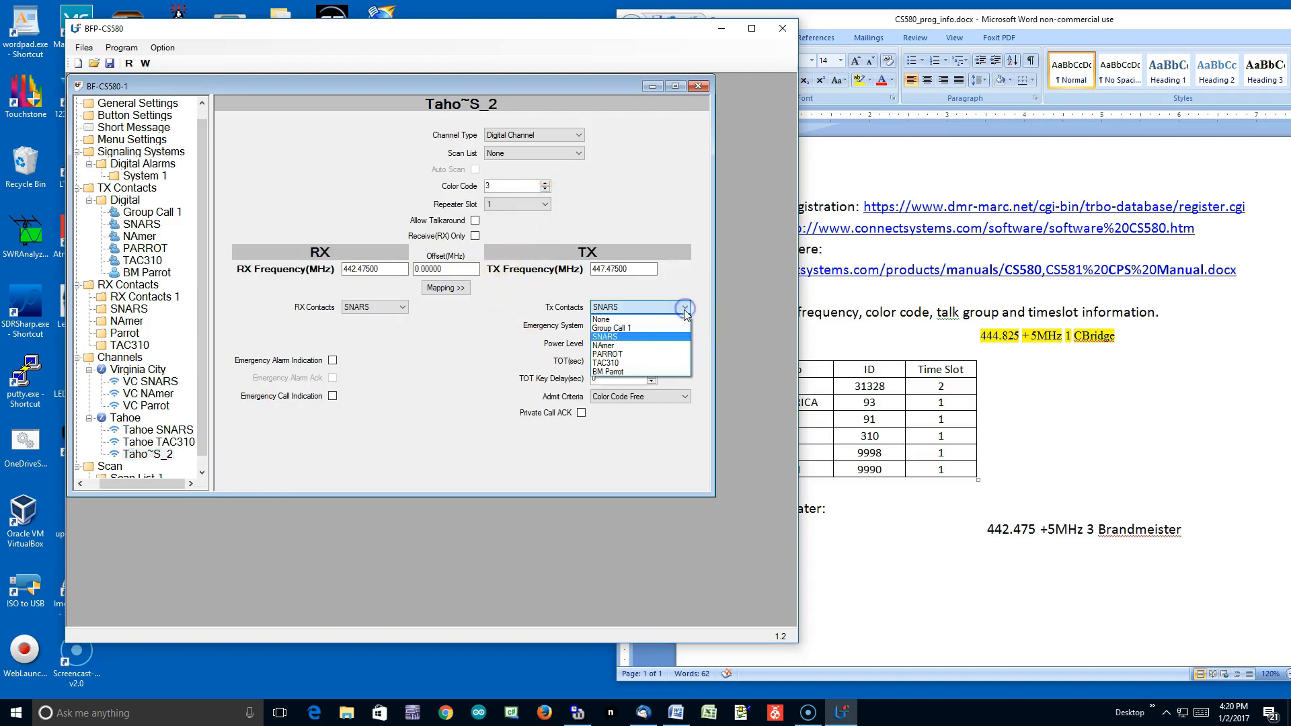
left_click(650, 372)
left_click(407, 314)
left_click(398, 318)
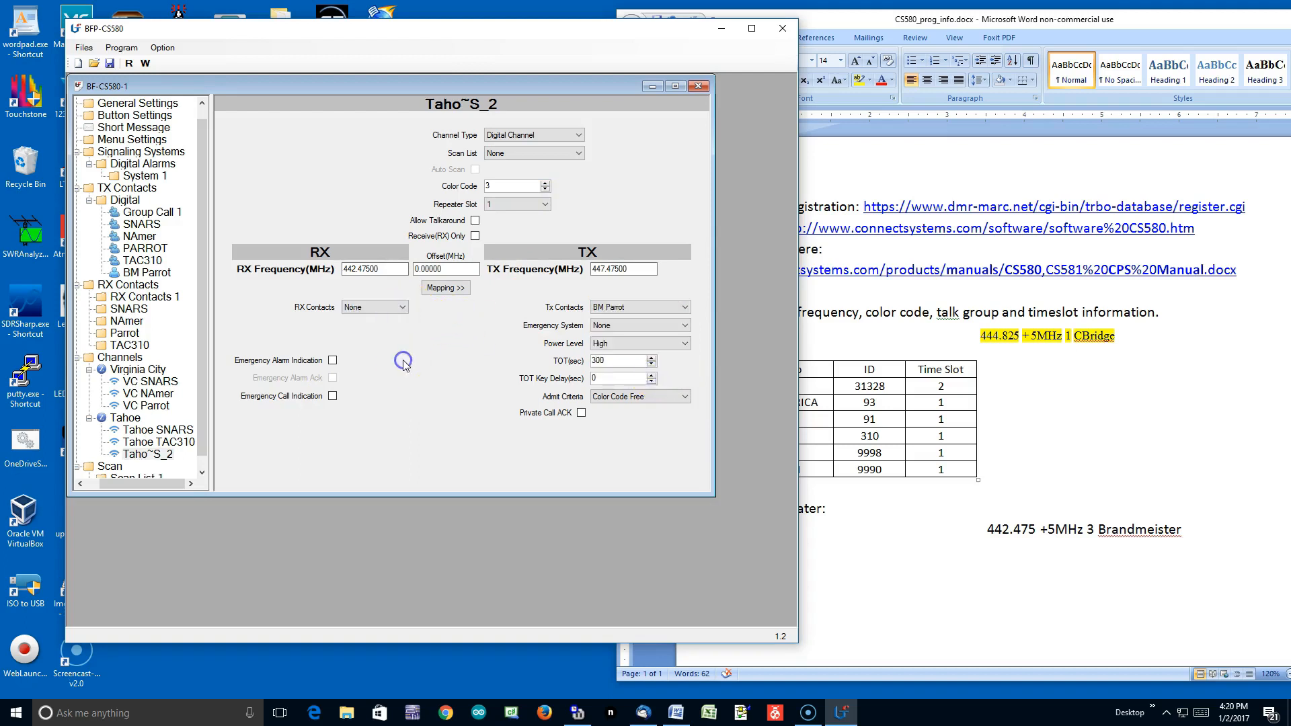
Rename the remaining copied channel in the Tahoe zone as Tahoe BM Parrot
right_click(160, 456)
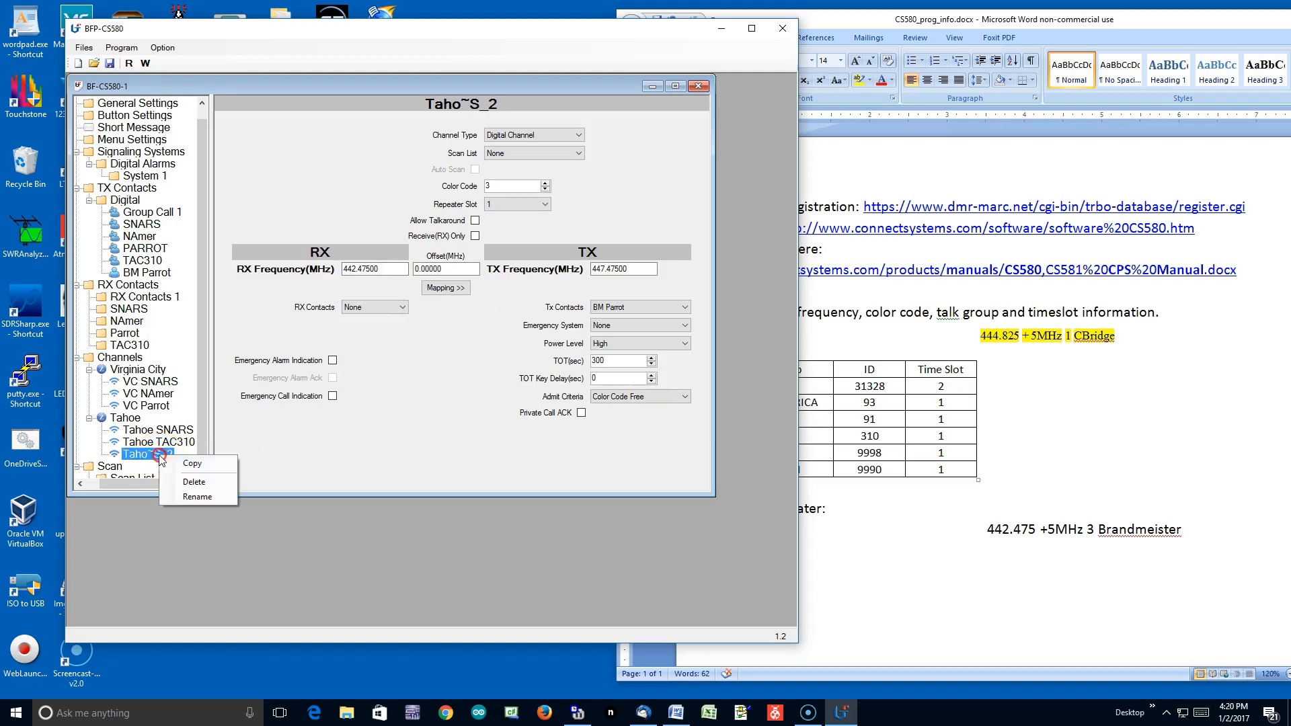
left_click(199, 495)
type("Ta")
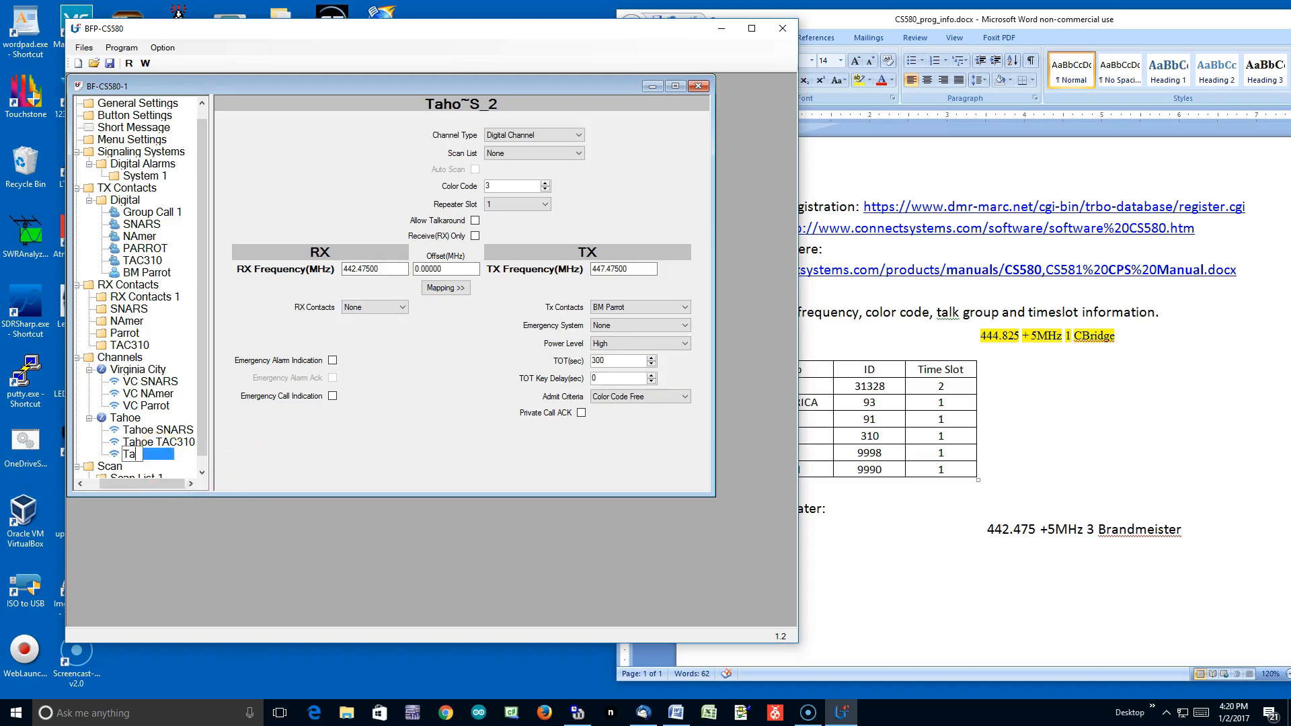
type("hoe BM Parrot")
left_click(507, 450)
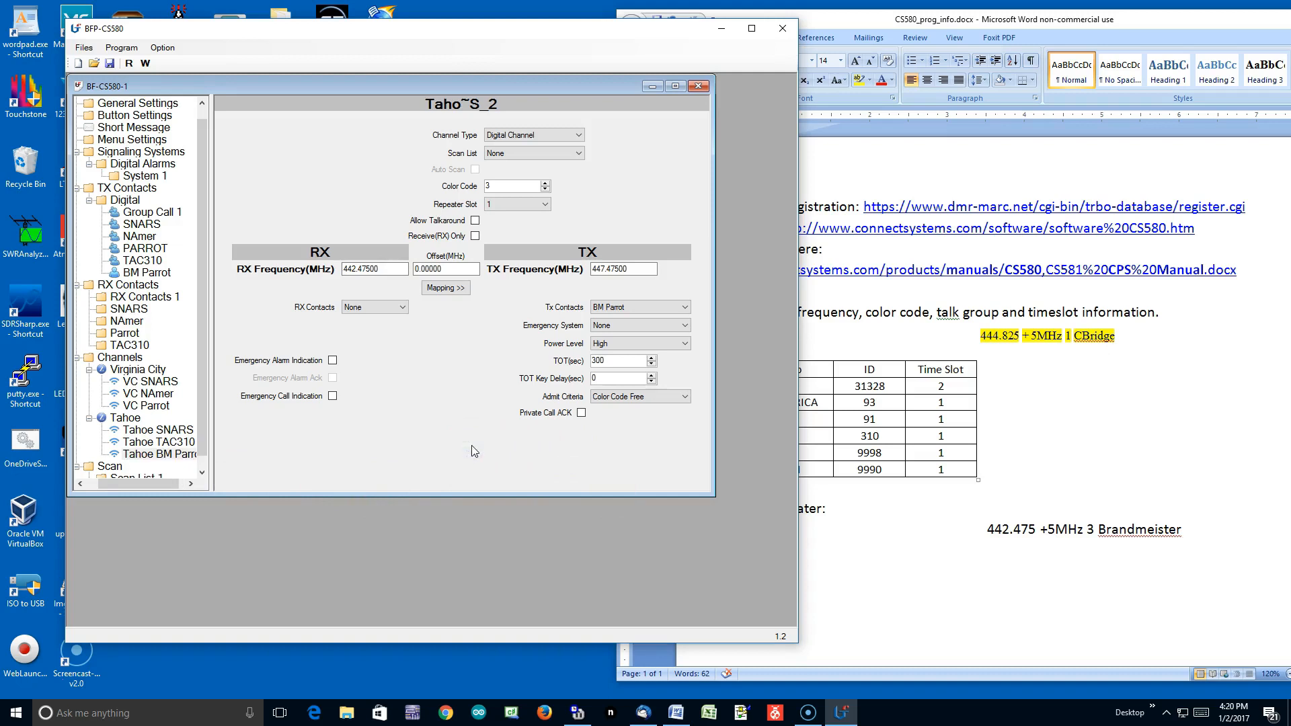
Write the finished configuration to the connected radio with the program password left blank, and close the write dialog
left_click(202, 474)
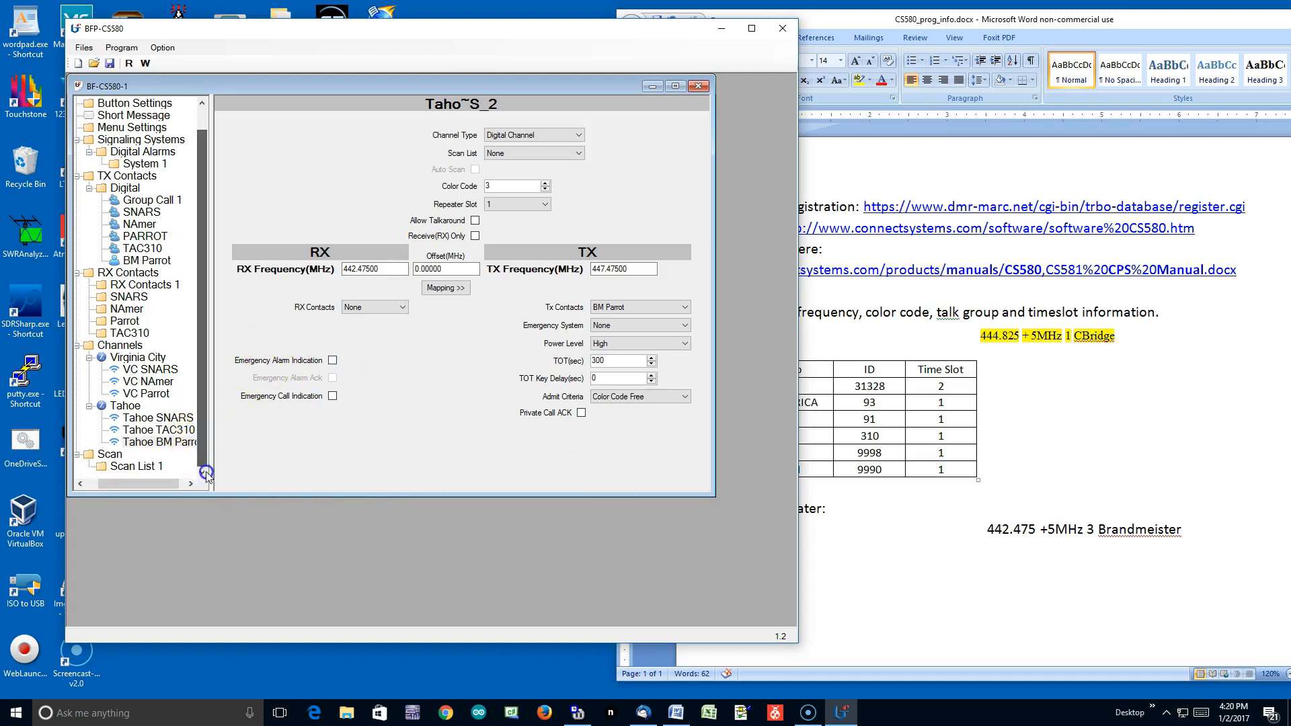
left_click(433, 431)
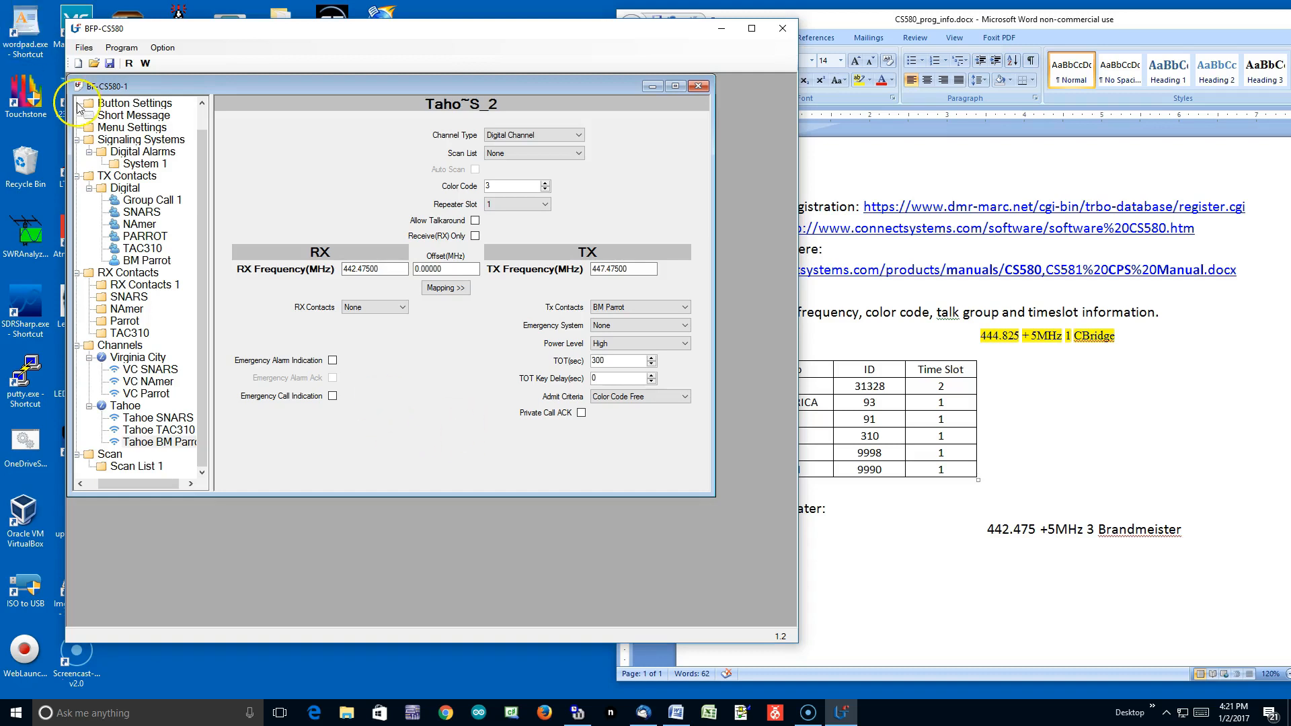
left_click(146, 64)
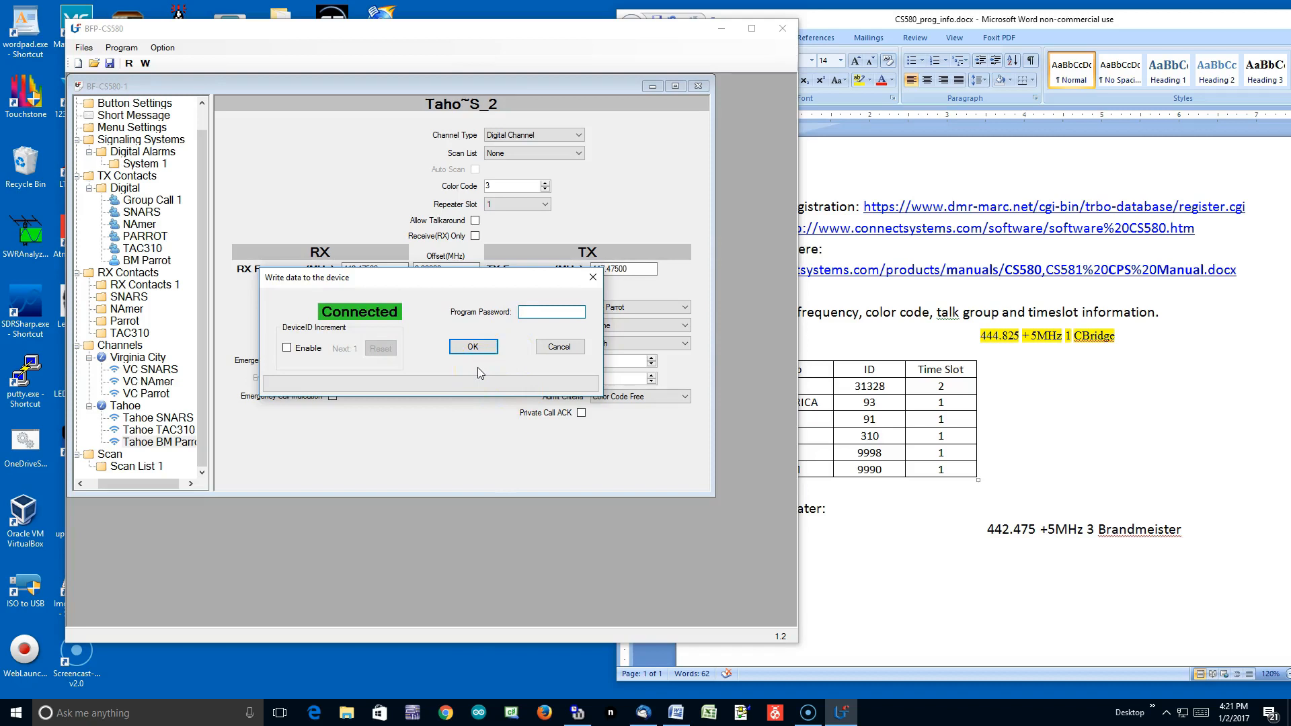
left_click(473, 346)
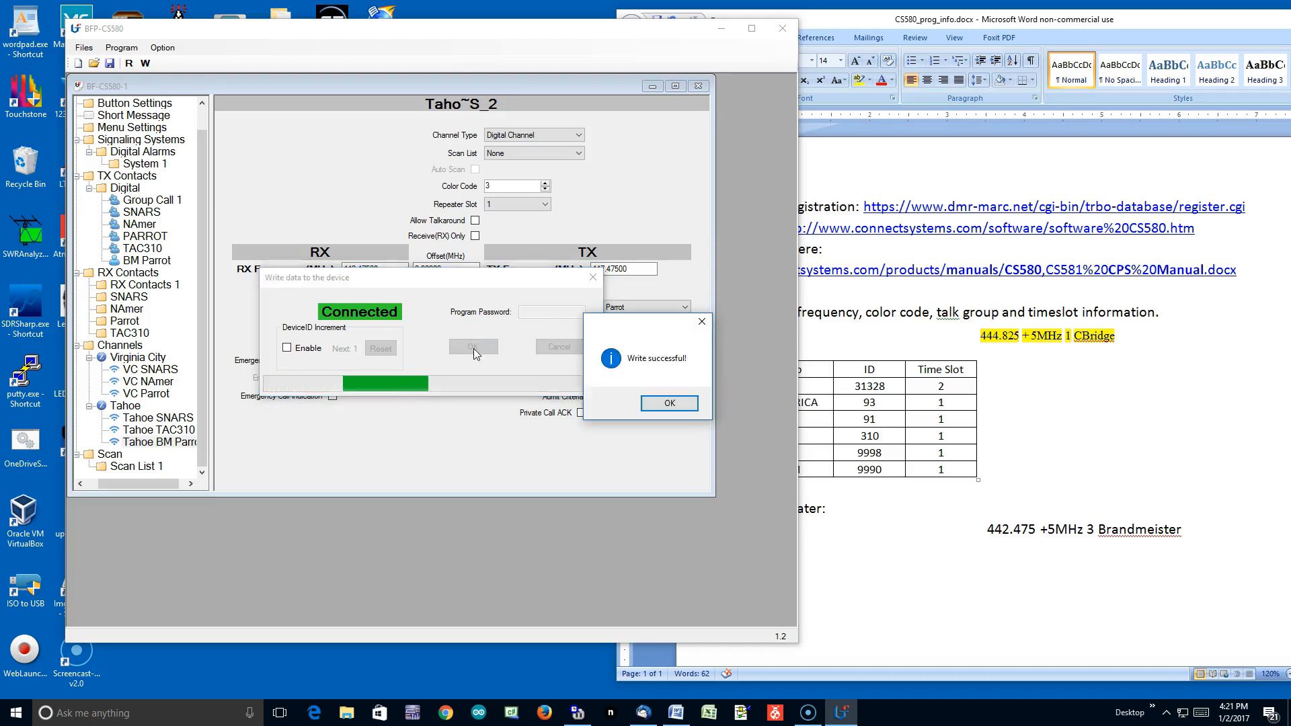
left_click(670, 404)
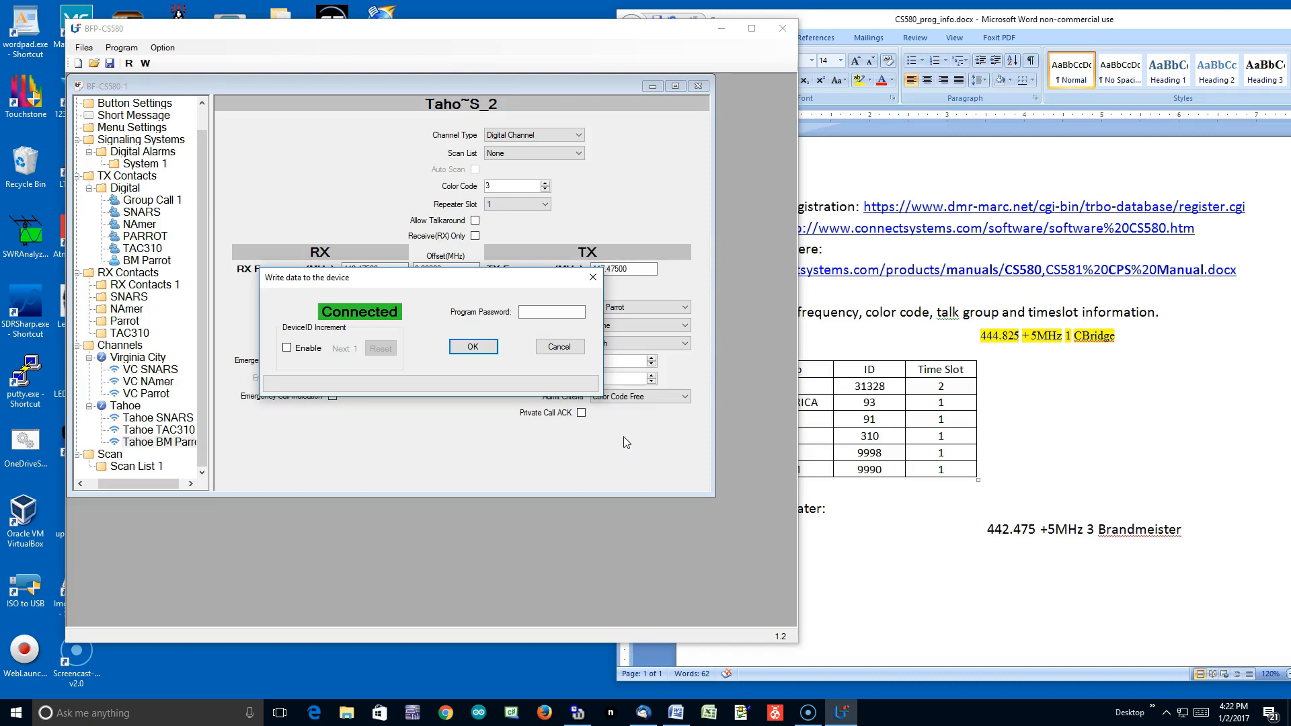
left_click(558, 346)
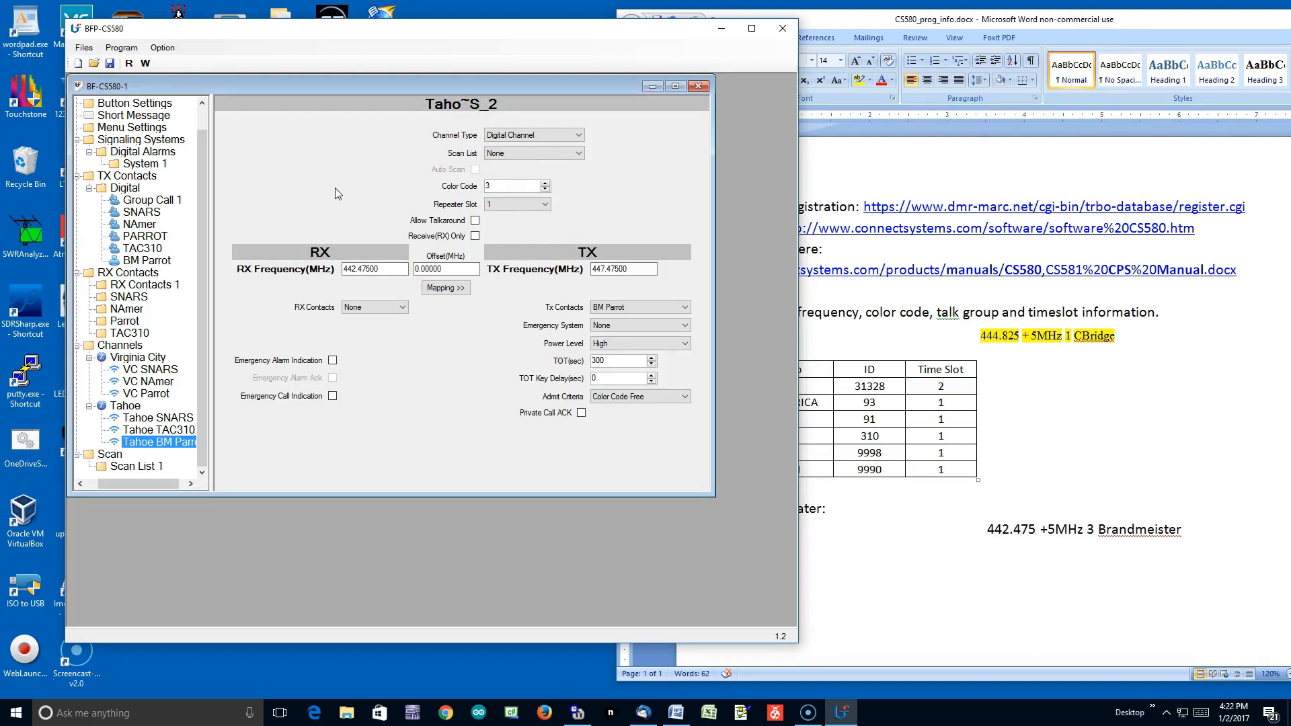
Start saving the configuration and enter Example_1-2-2017.BFDX as its file name
left_click(84, 47)
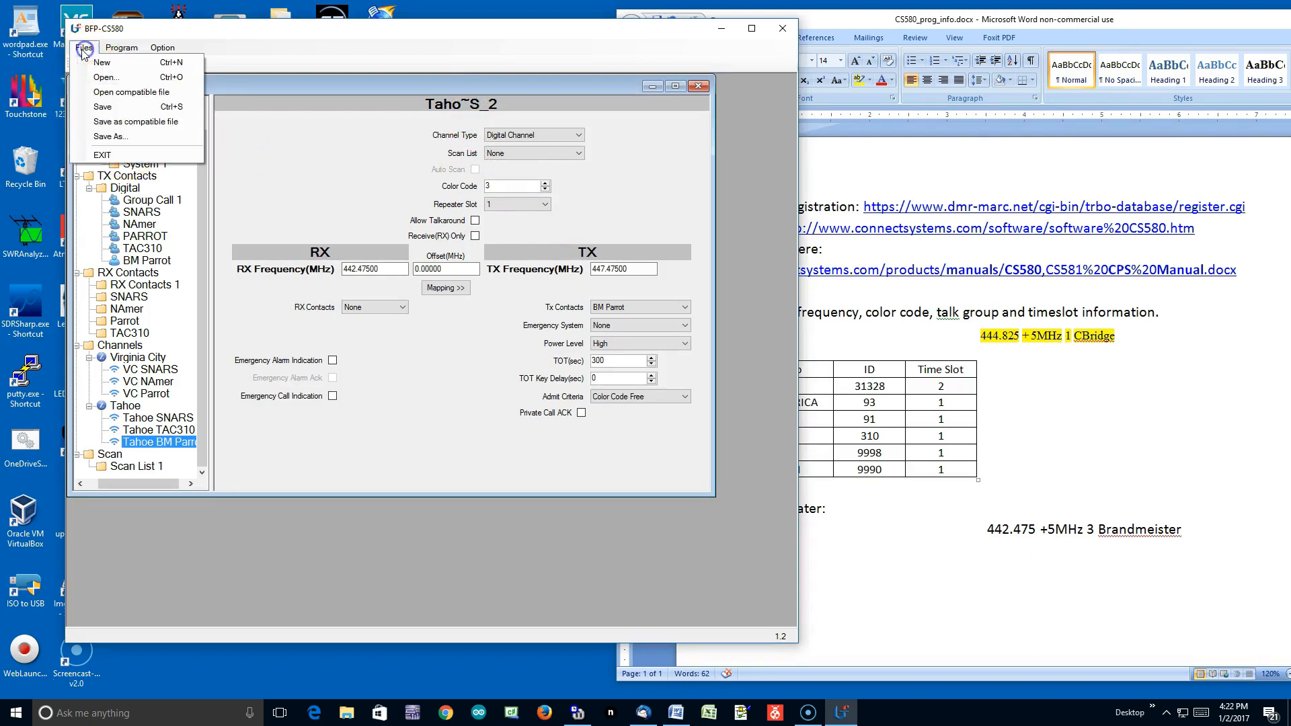
left_click(101, 107)
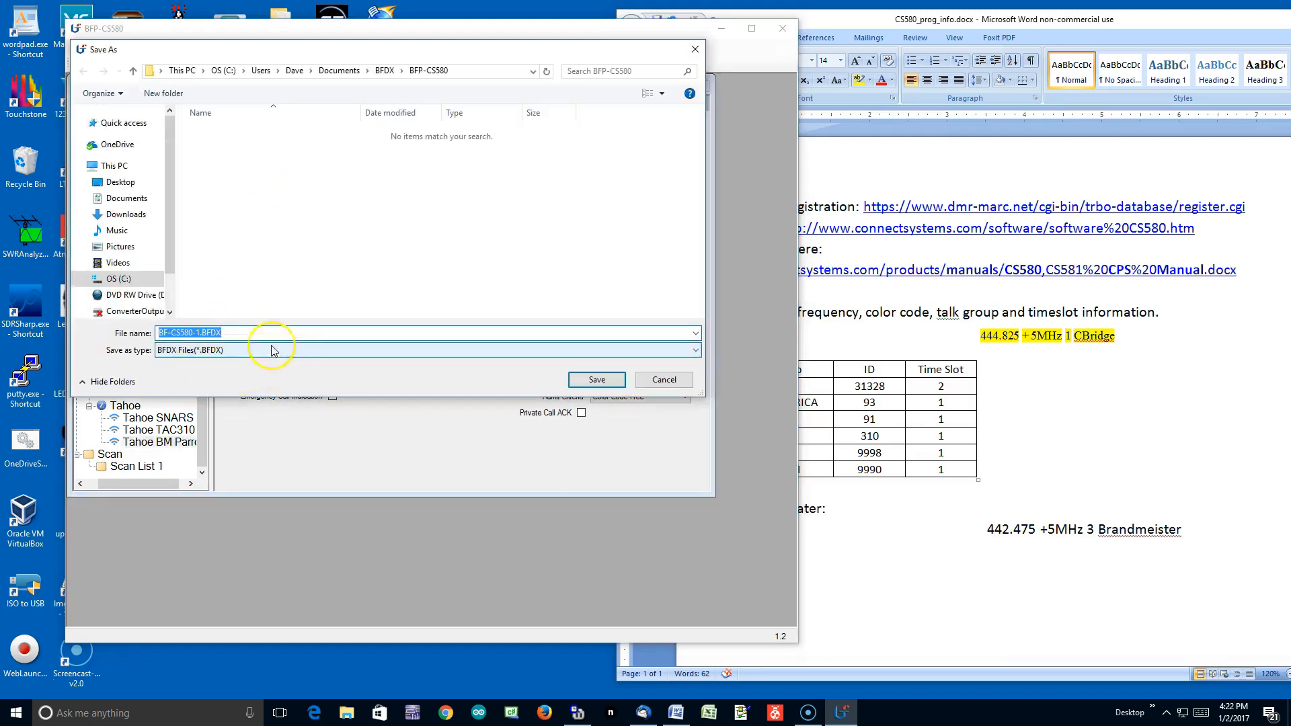
left_click(201, 333)
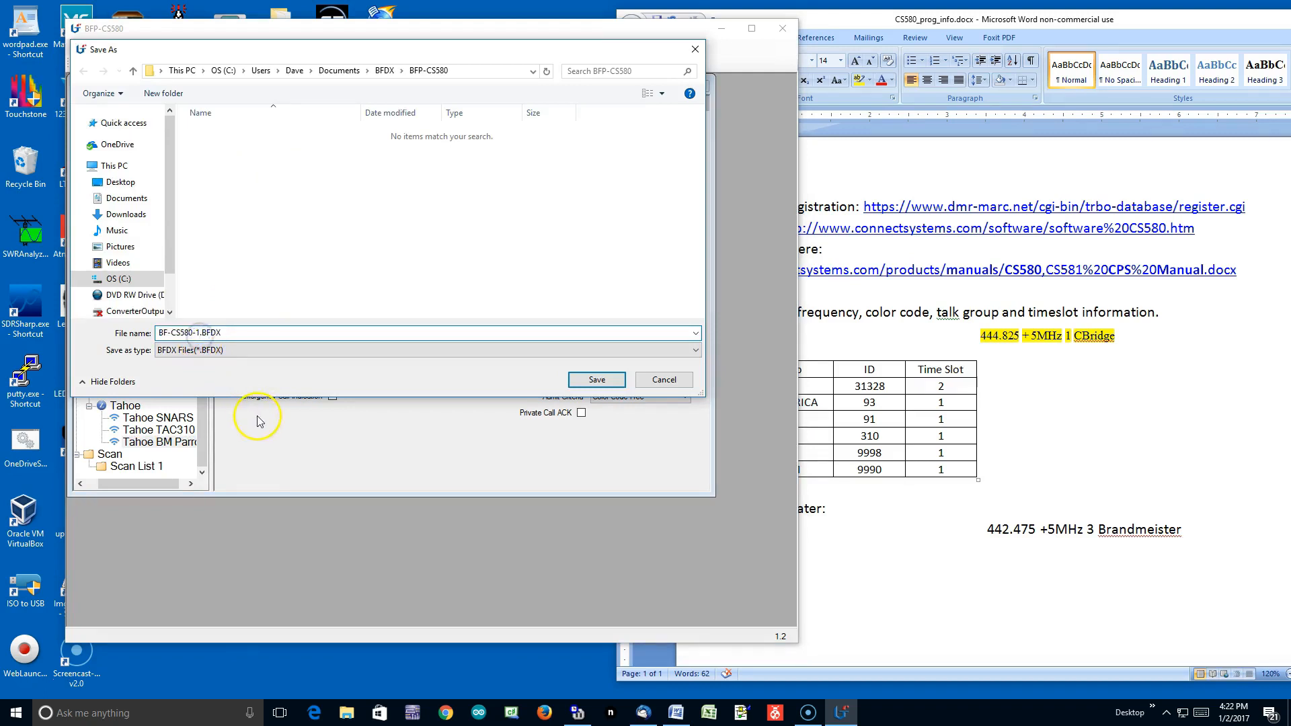
key("BackSpace")
key("BackSpace")
key("BackSpace")
key("BackSpace")
key("BackSpace")
key("BackSpace")
key("BackSpace")
key("BackSpace")
key("BackSpace")
key("BackSpace")
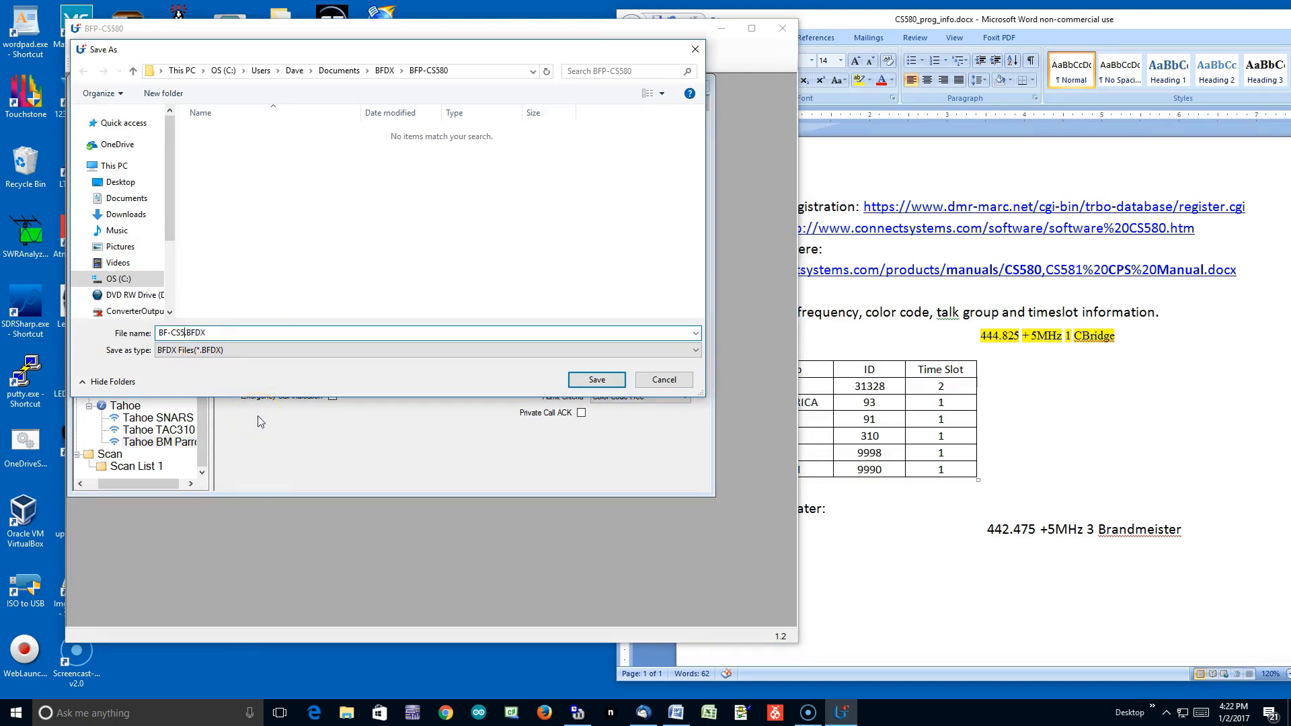
type("Example_1-2-2017")
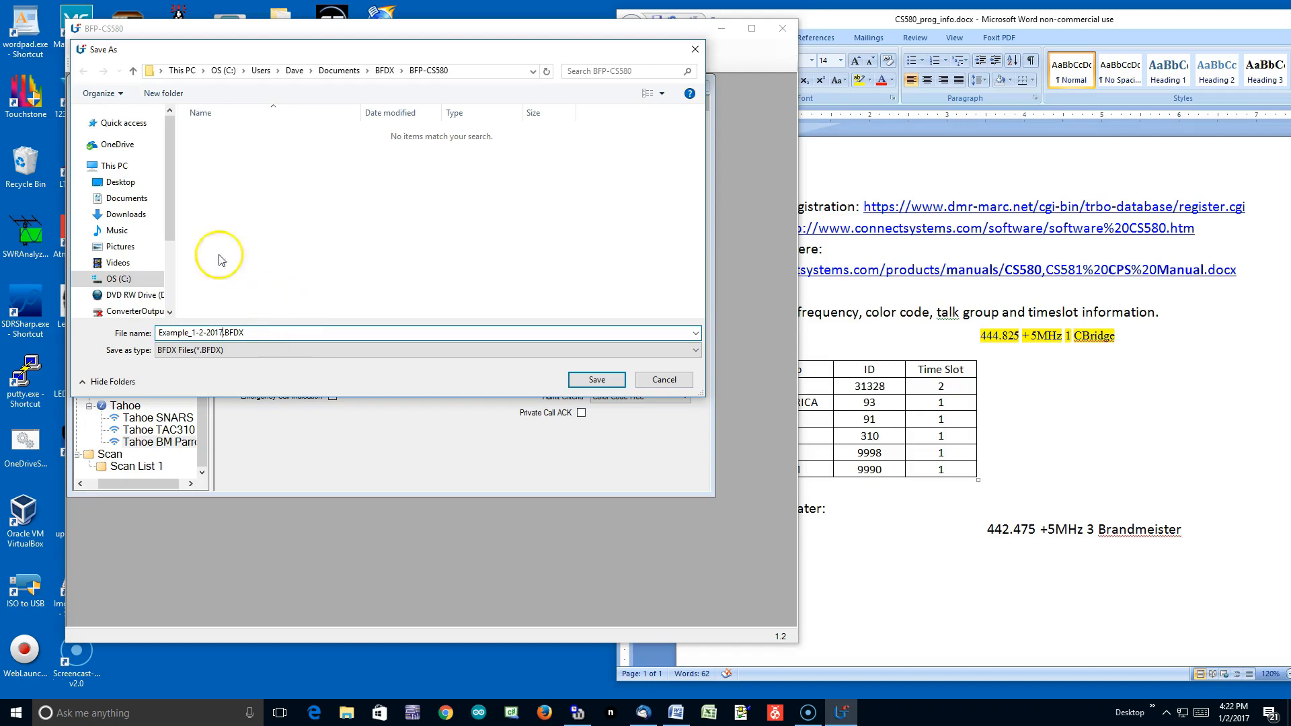
Choose the CS580 folder on OneDrive as the destination and save the configuration file there
left_click(115, 144)
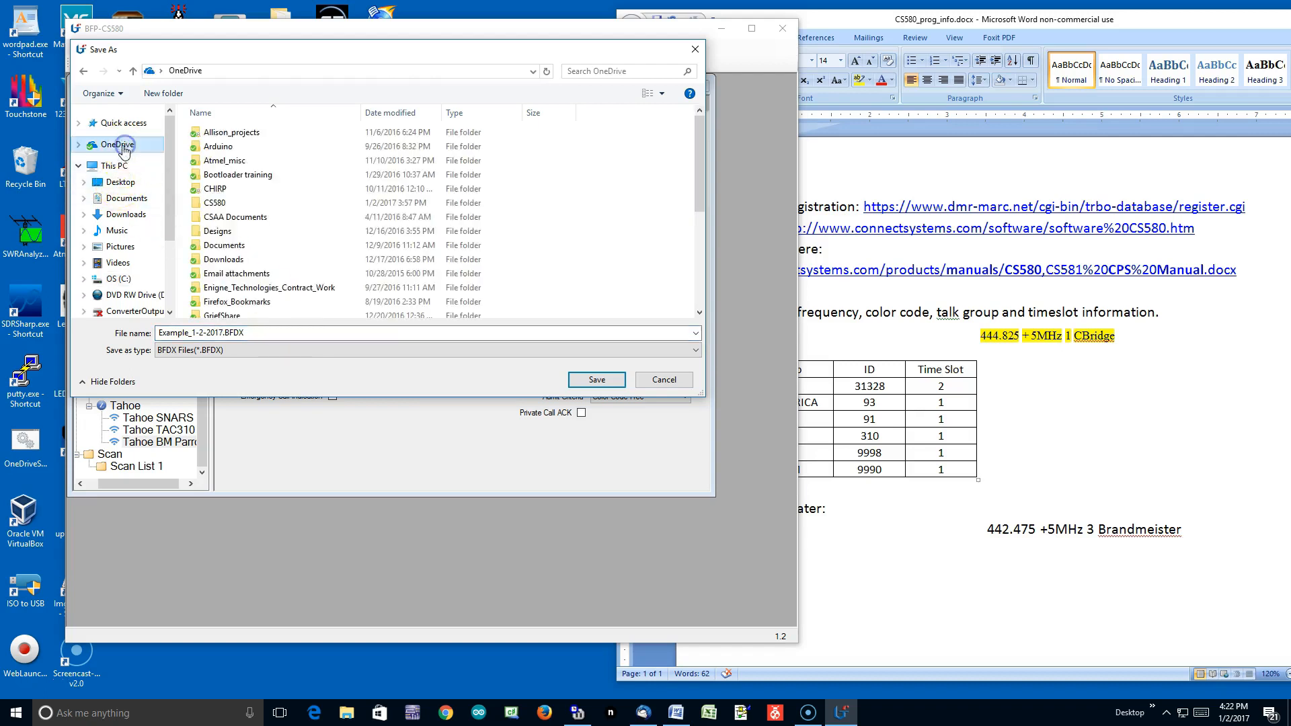
left_click(233, 205)
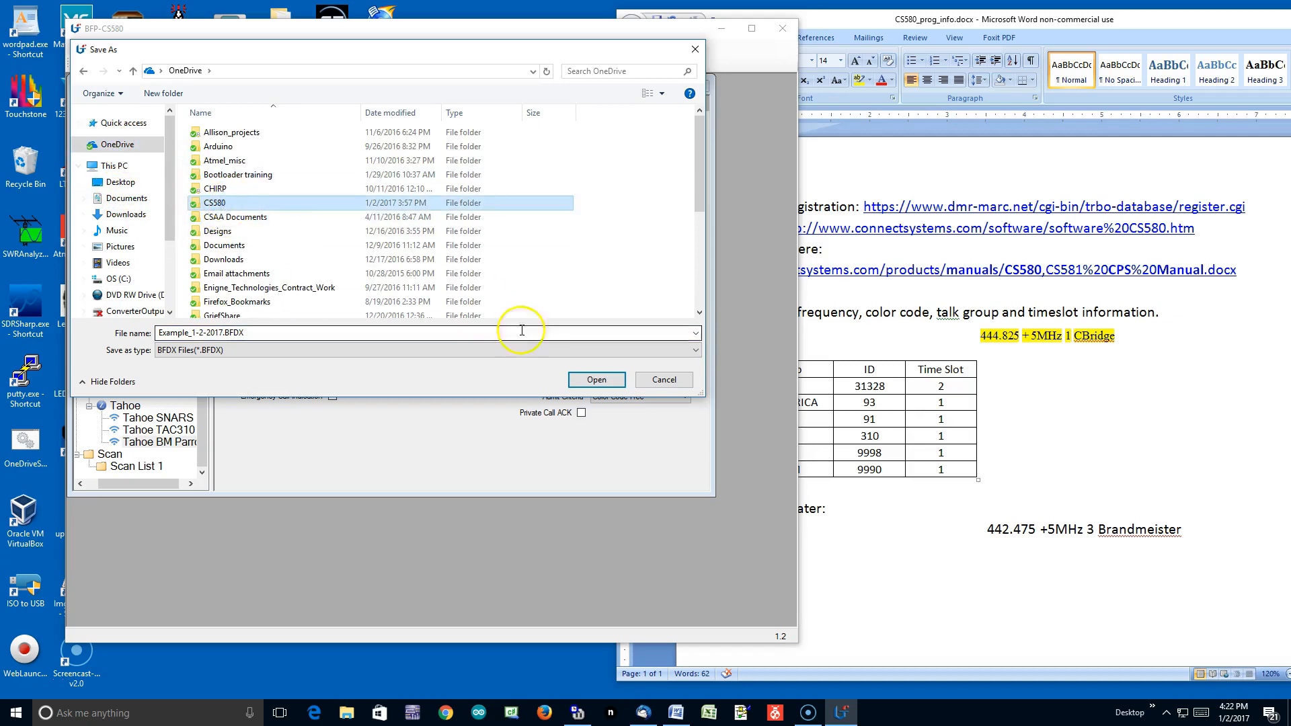
left_click(589, 380)
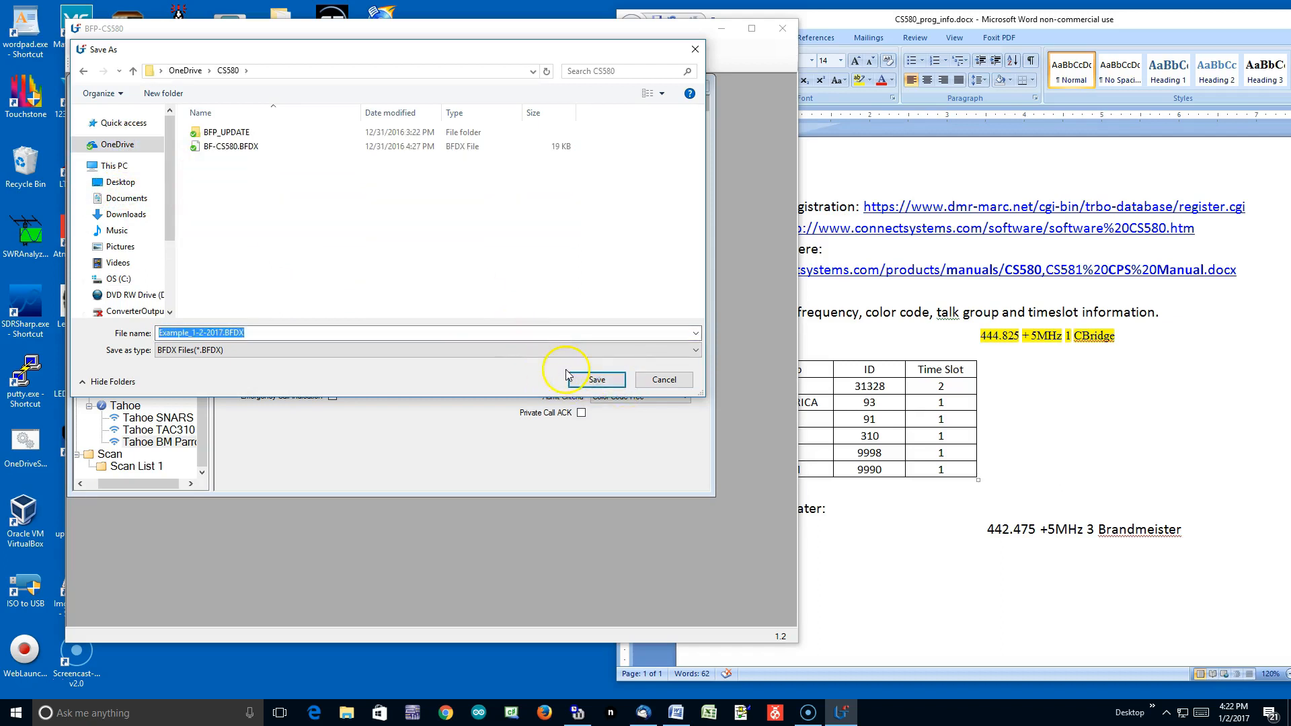
left_click(611, 386)
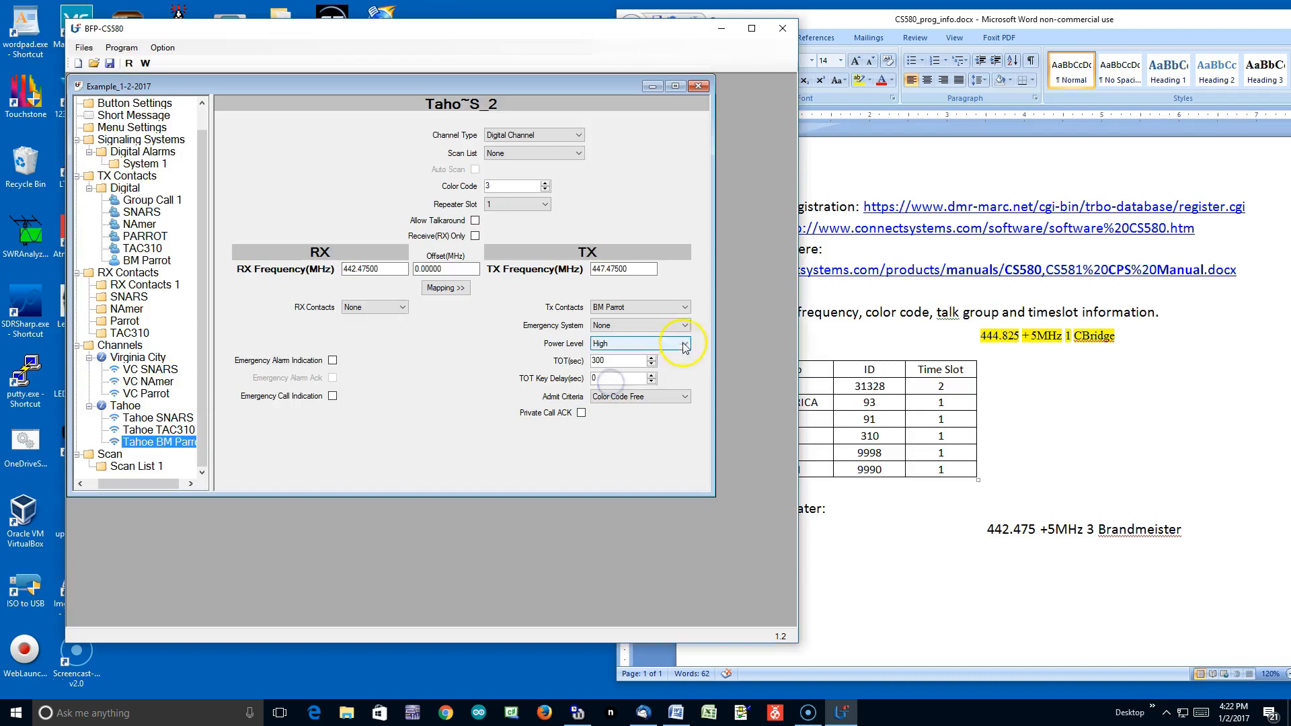